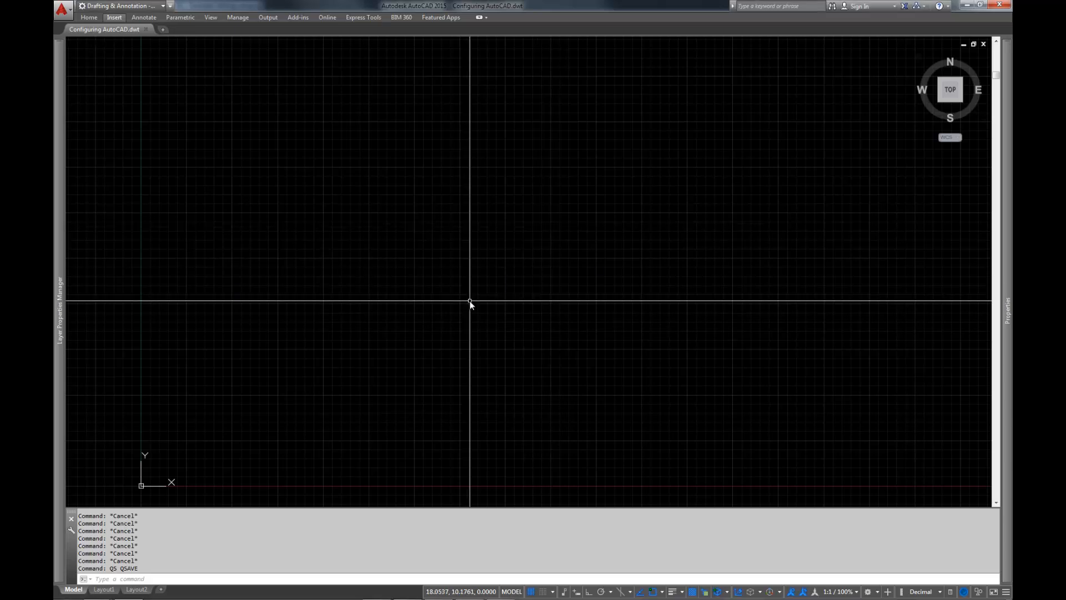
# Step: Close the open template drawing
pyautogui.write('close')
pyautogui.press('Return')
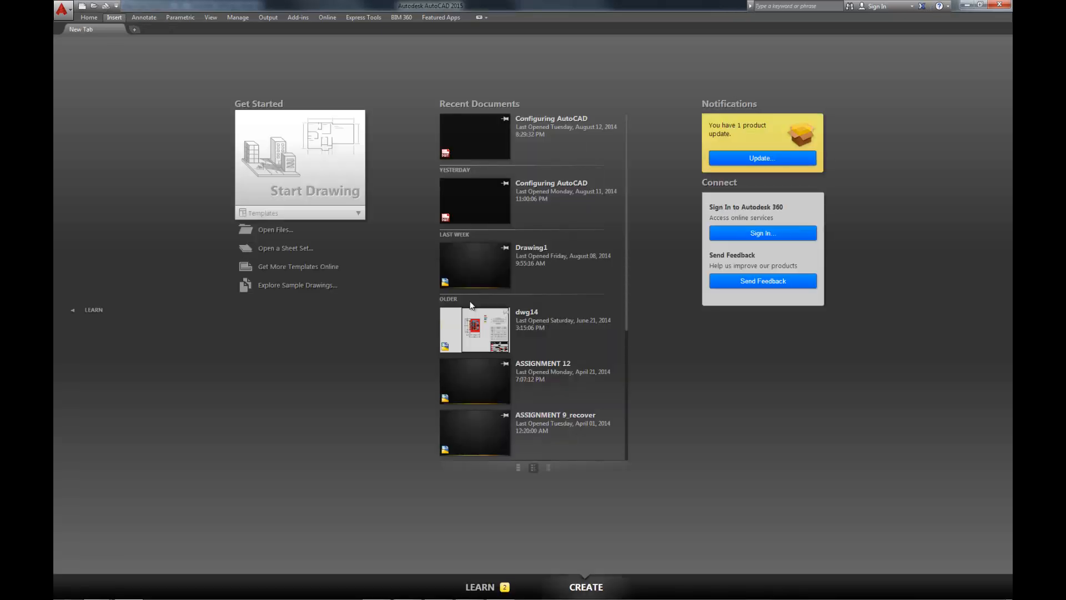
# Step: Switch to Windows Explorer and open Configuring AutoCAD.dwt from the Screencast > Configuring AutoCAD folder on drive E
pyautogui.press('super+e')
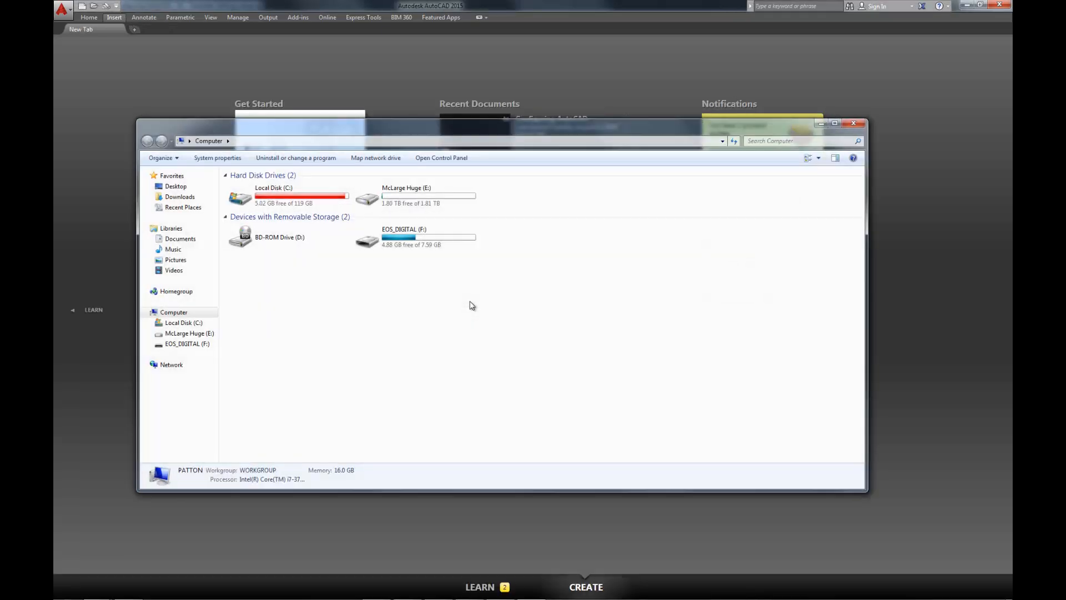
pyautogui.doubleClick(420, 200)
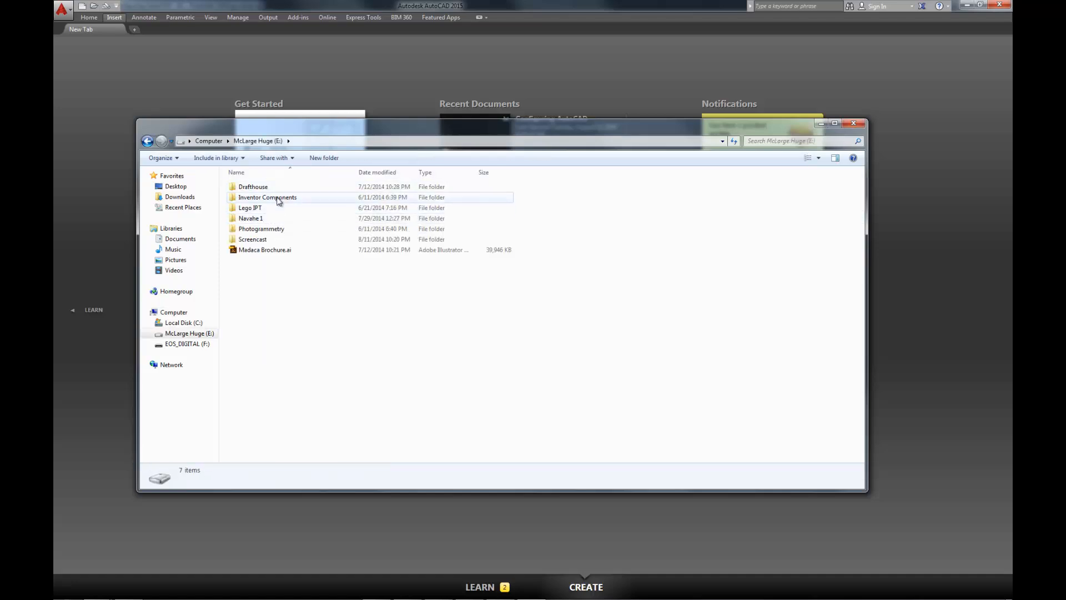
pyautogui.doubleClick(274, 240)
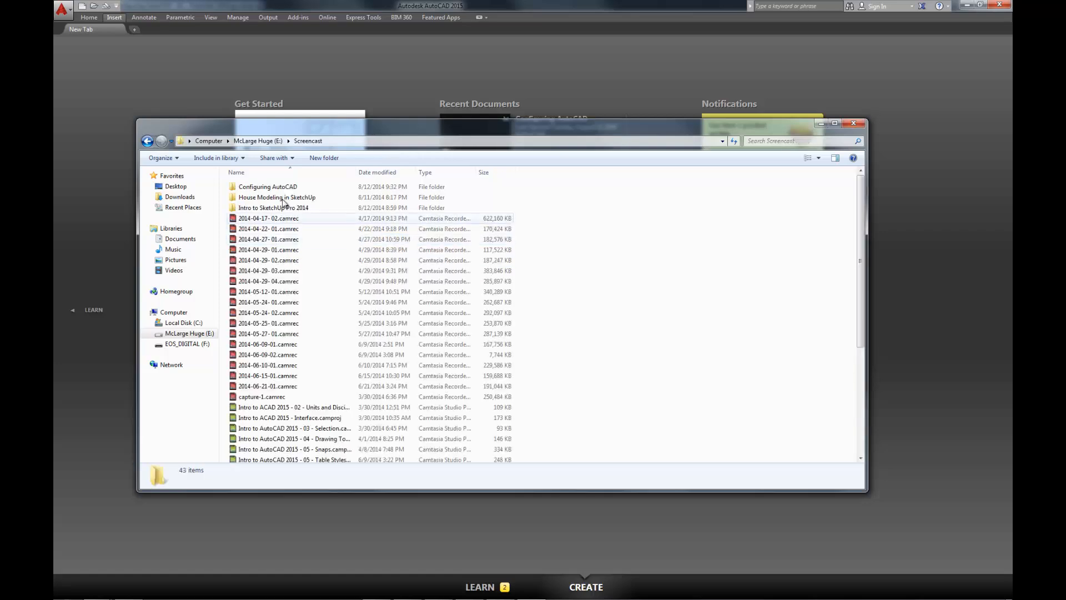
pyautogui.doubleClick(298, 189)
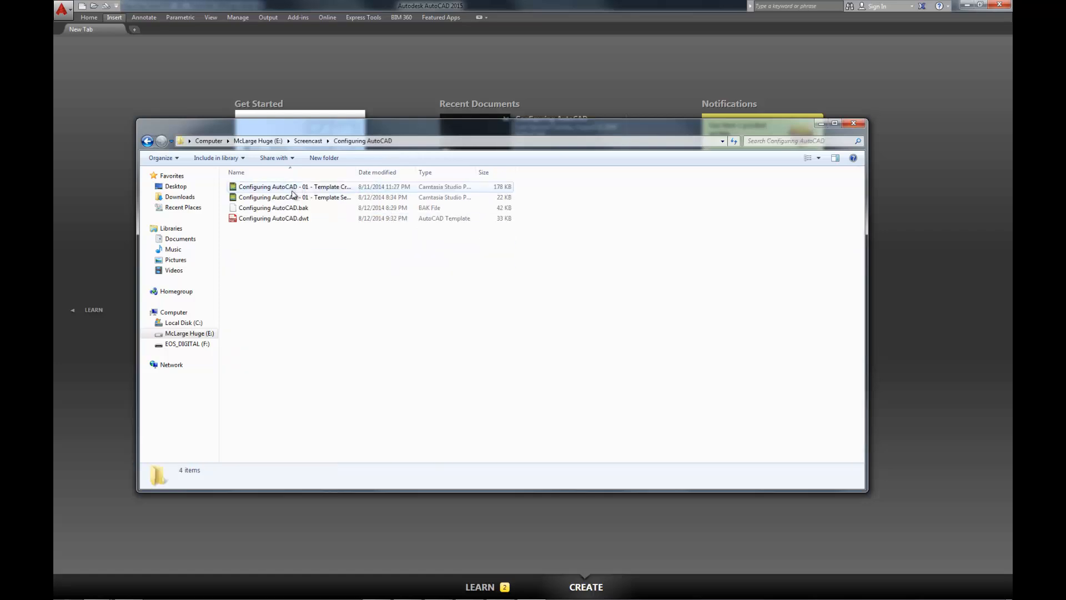
pyautogui.click(279, 219)
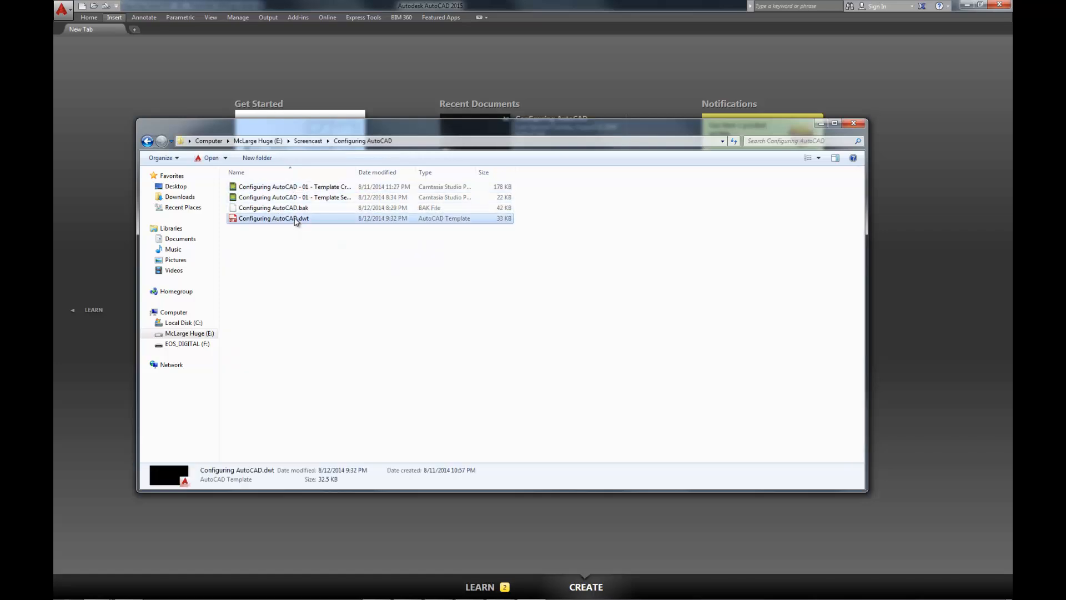
pyautogui.doubleClick(278, 221)
pyautogui.click(630, 71)
# Step: Browse for a file to open in Screencast > Configuring AutoCAD on drive E and set the file type to Drawing Template (*.dwt)
pyautogui.hotkey('ctrl', 'o')
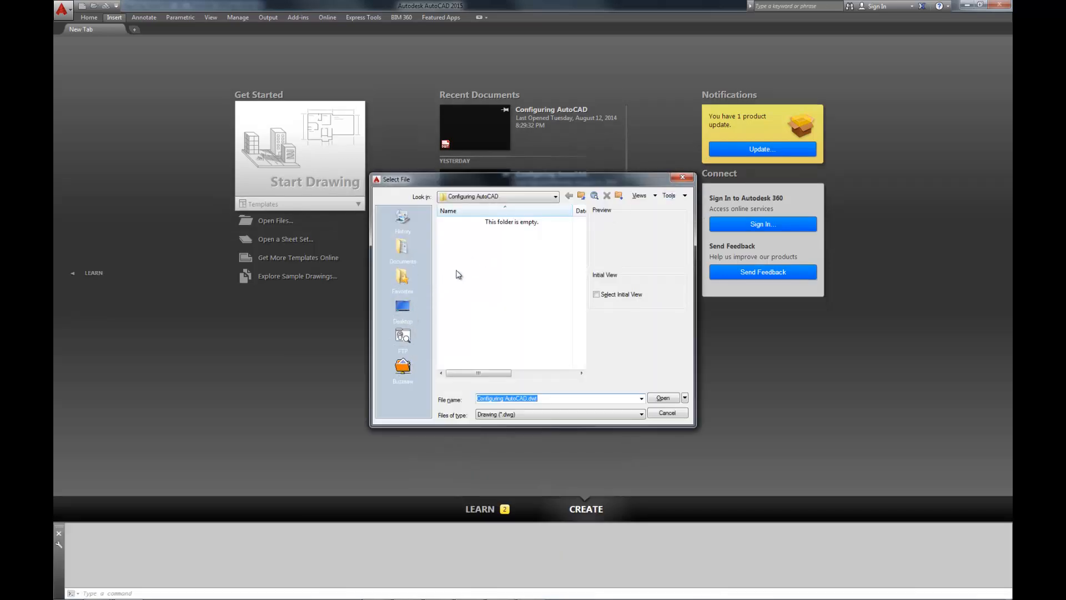
pyautogui.click(403, 306)
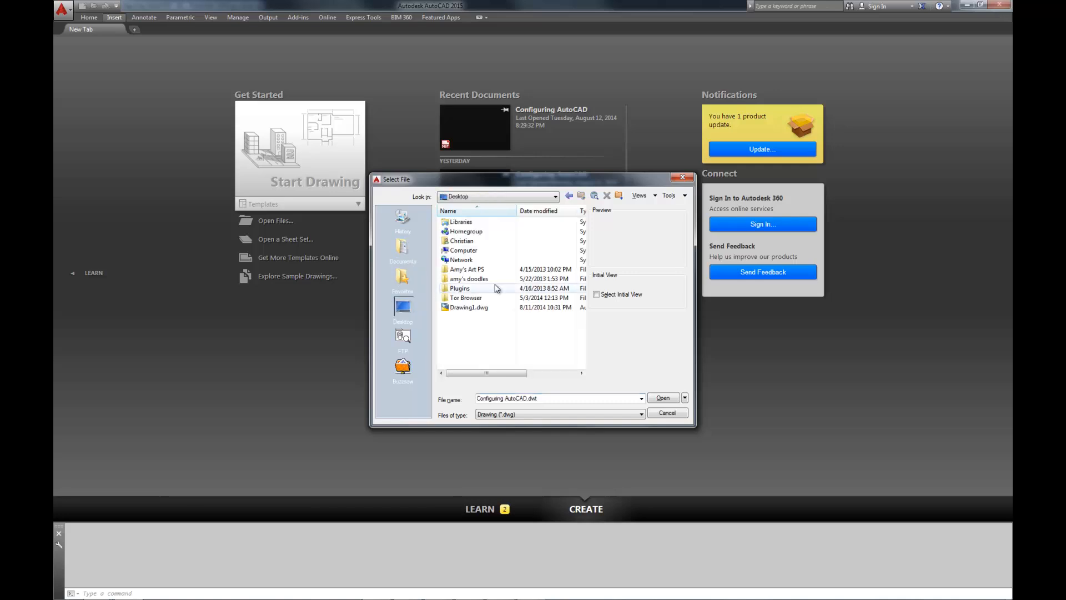
pyautogui.doubleClick(480, 251)
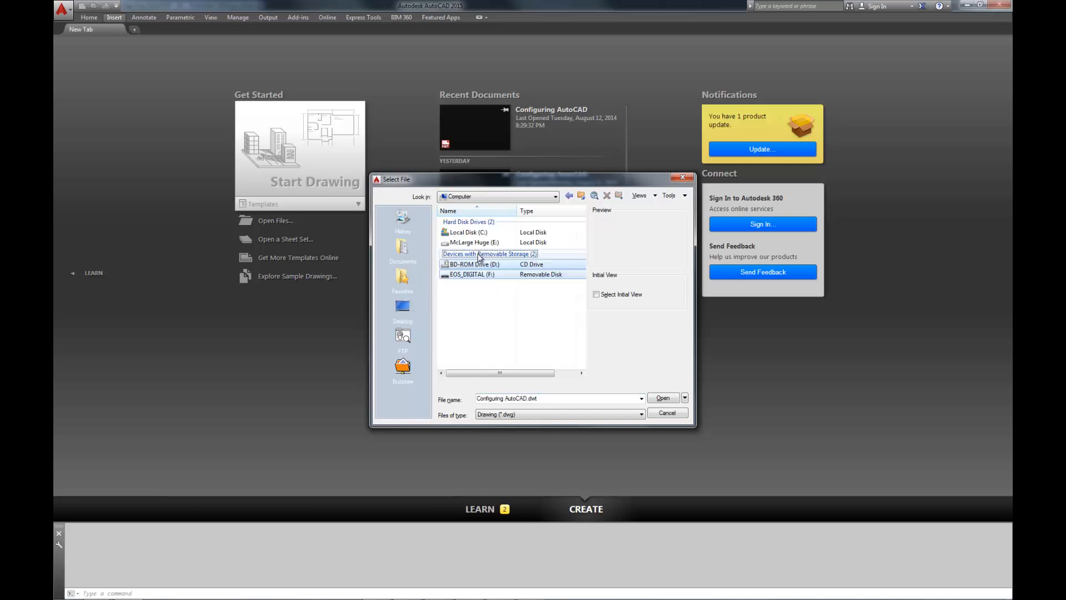
pyautogui.doubleClick(484, 244)
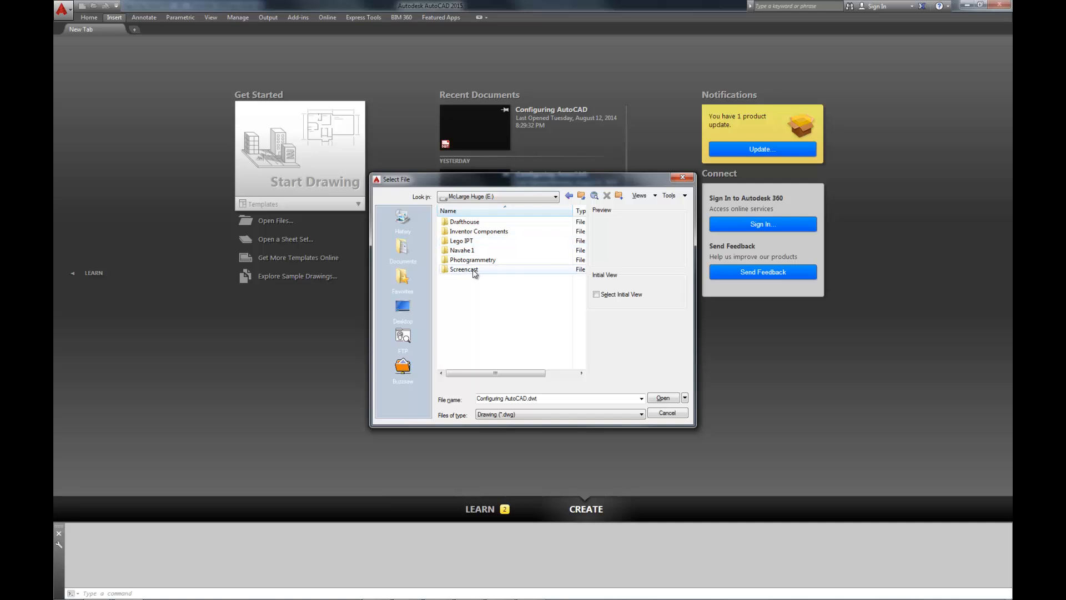
pyautogui.doubleClick(472, 269)
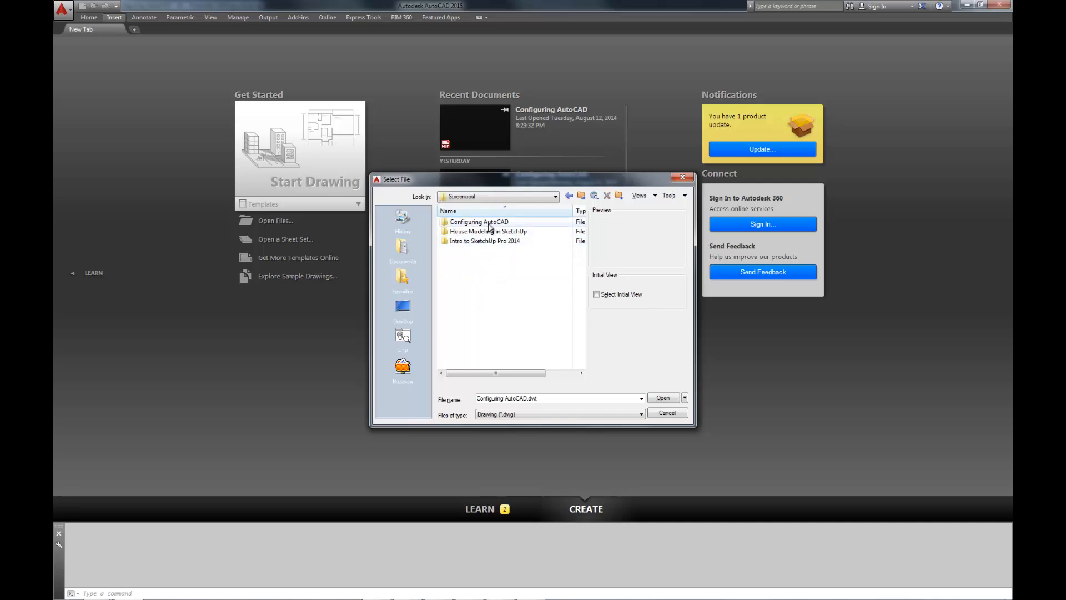
pyautogui.doubleClick(488, 222)
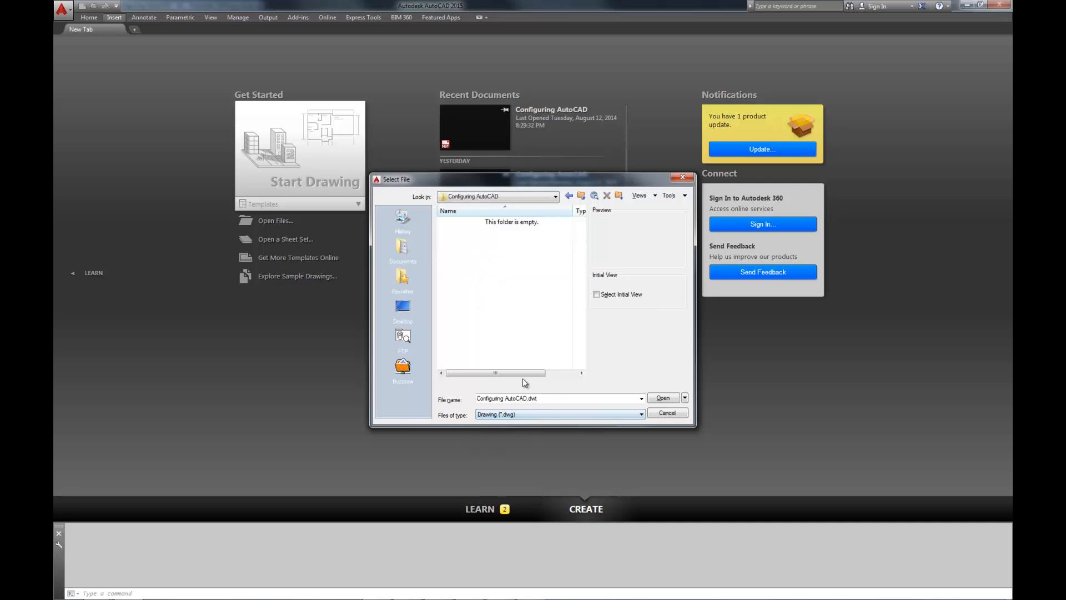
pyautogui.click(506, 418)
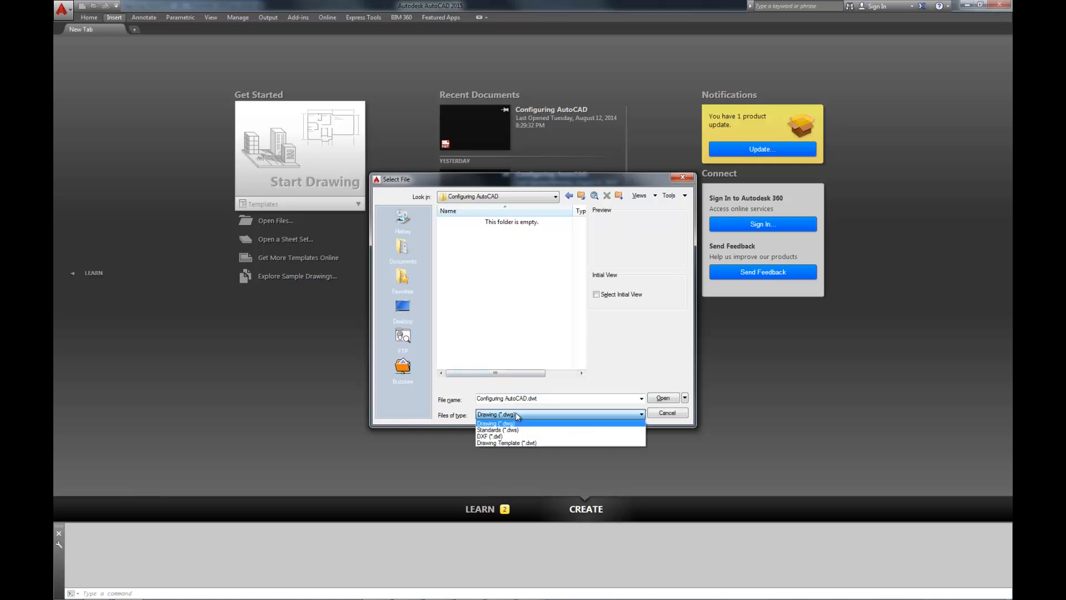
pyautogui.click(516, 442)
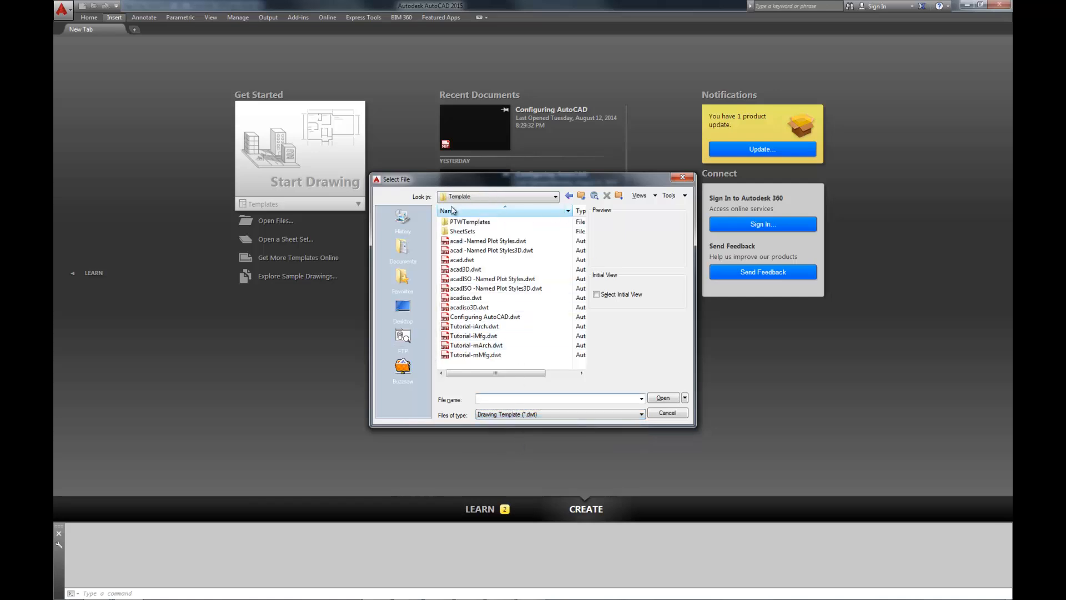
# Step: Open the template file Configuring AutoCAD.dwt from the Screencast > Configuring AutoCAD folder on drive E
pyautogui.click(403, 306)
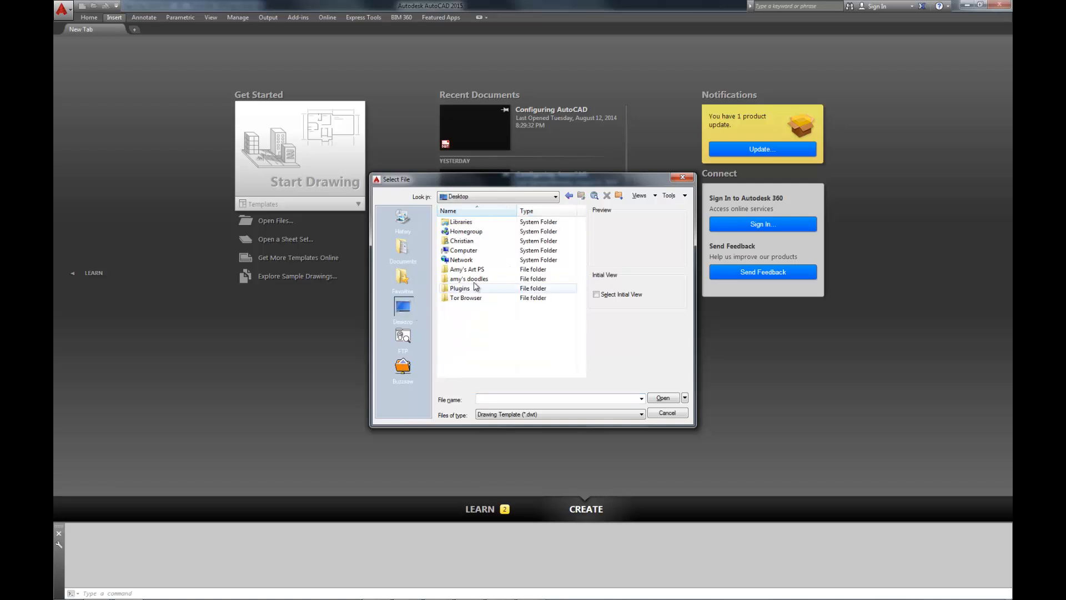
pyautogui.doubleClick(462, 251)
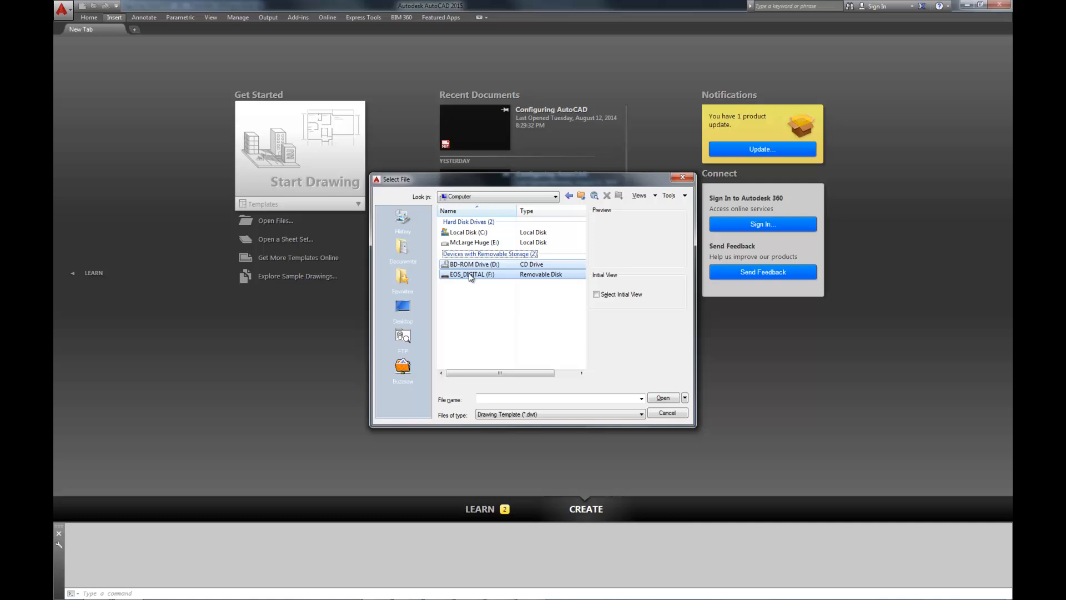
pyautogui.doubleClick(471, 243)
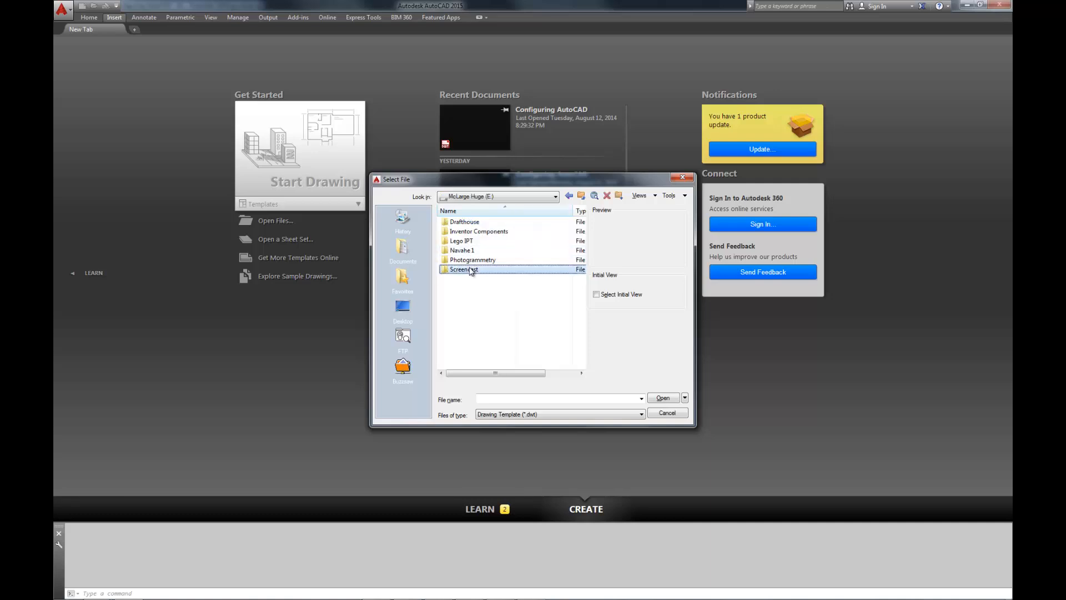
pyautogui.doubleClick(471, 269)
pyautogui.doubleClick(484, 222)
pyautogui.click(486, 223)
pyautogui.doubleClick(485, 222)
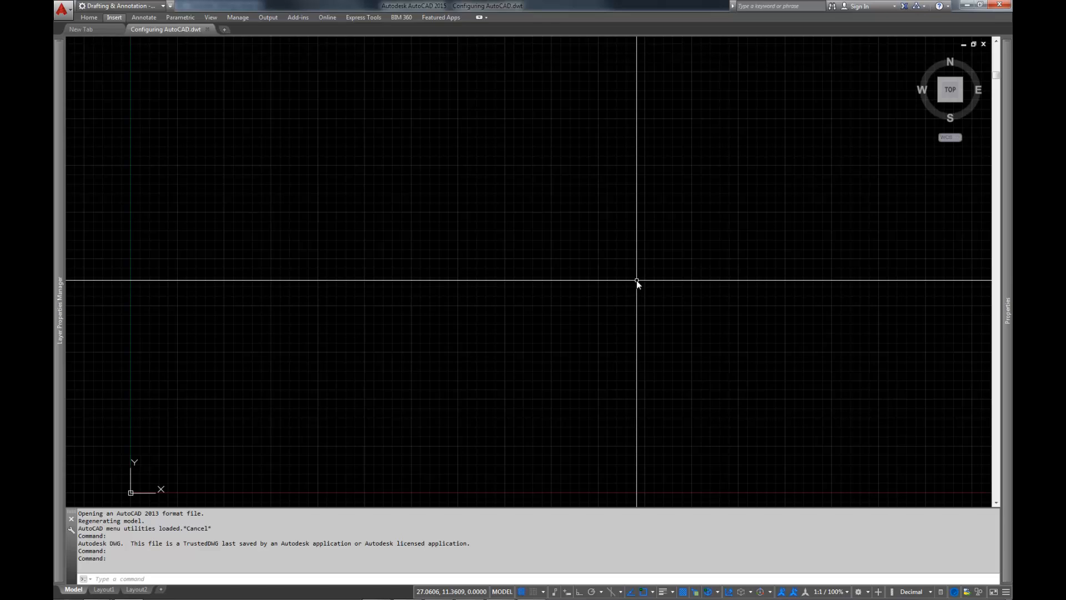
# Step: Set the drawing's length units to the Architectural type
pyautogui.write('UNITS')
pyautogui.press('Return')
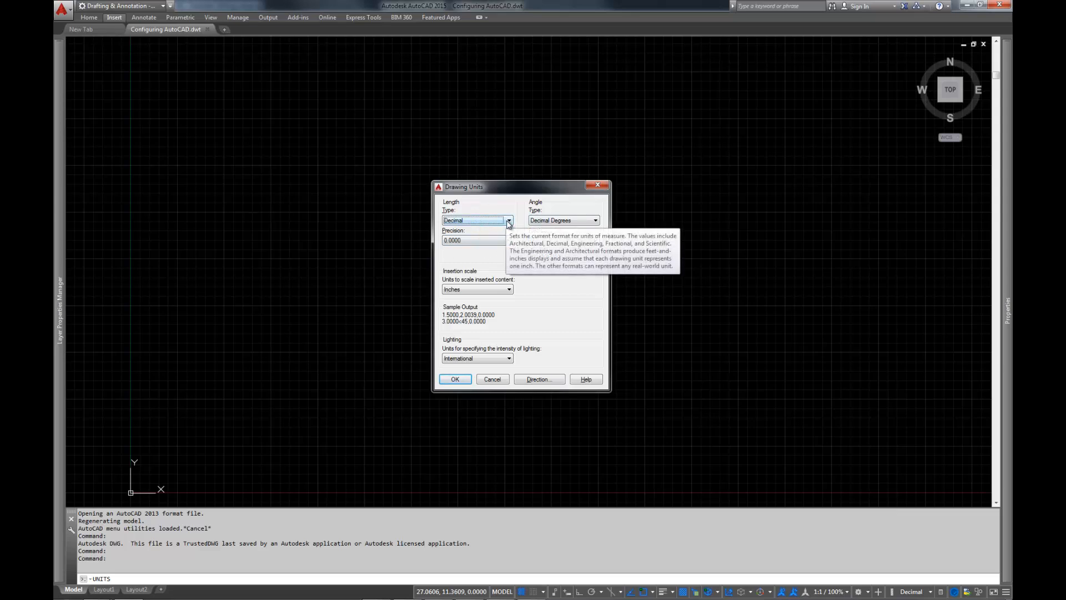
pyautogui.click(508, 221)
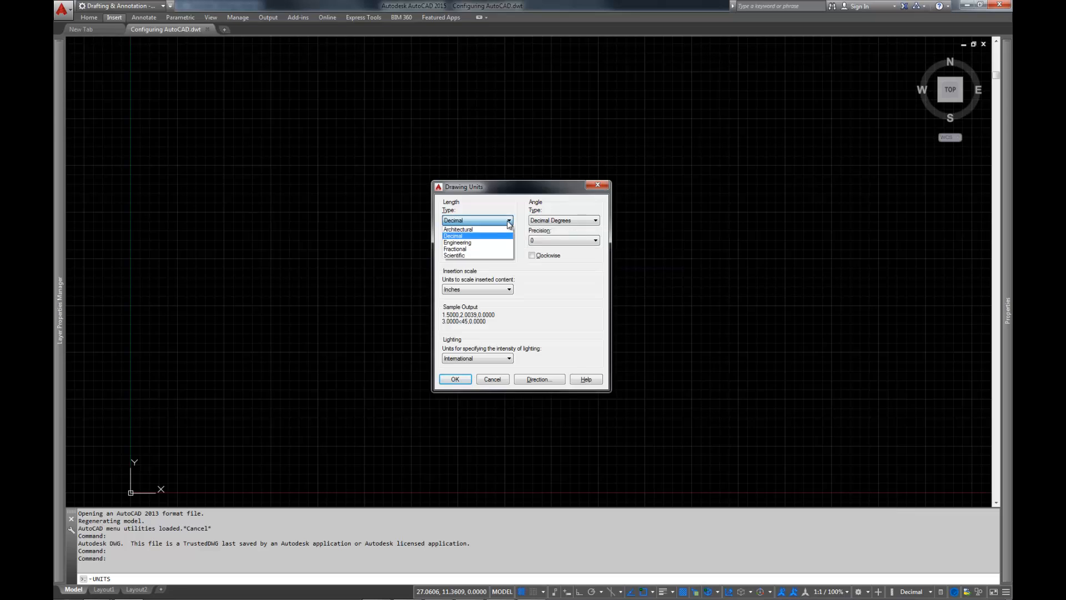
pyautogui.click(477, 229)
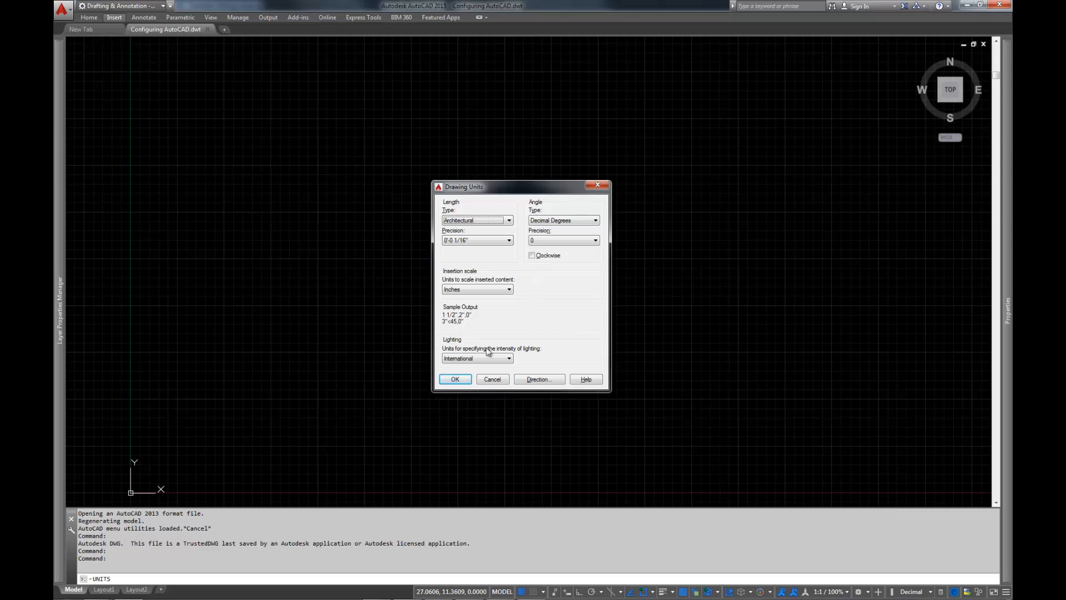
pyautogui.click(449, 379)
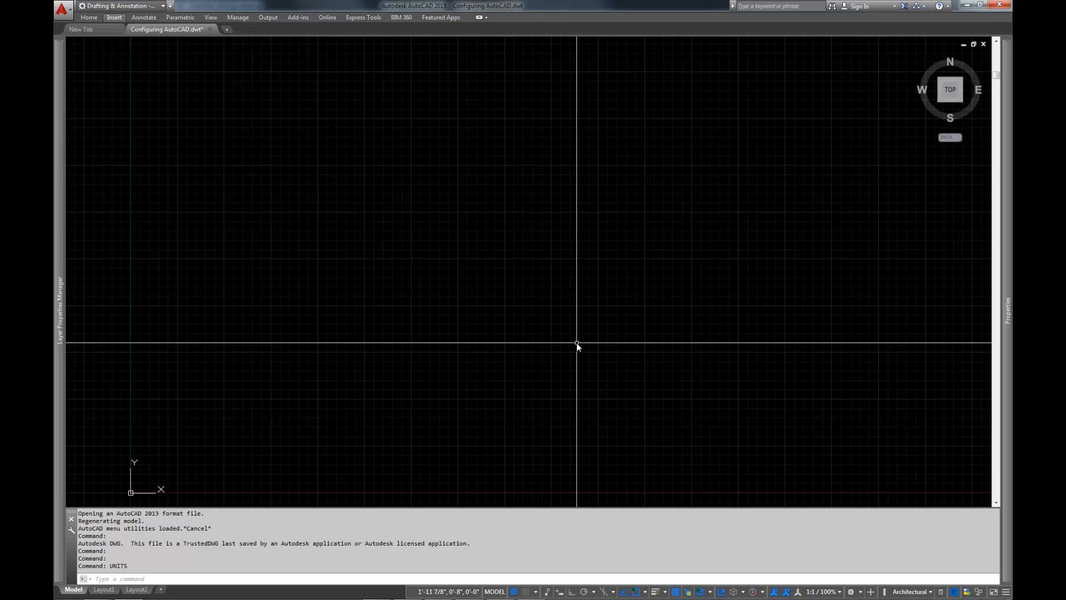
# Step: Create a new text style named DIMS based on the Annotative style
pyautogui.write('style')
pyautogui.press('Return')
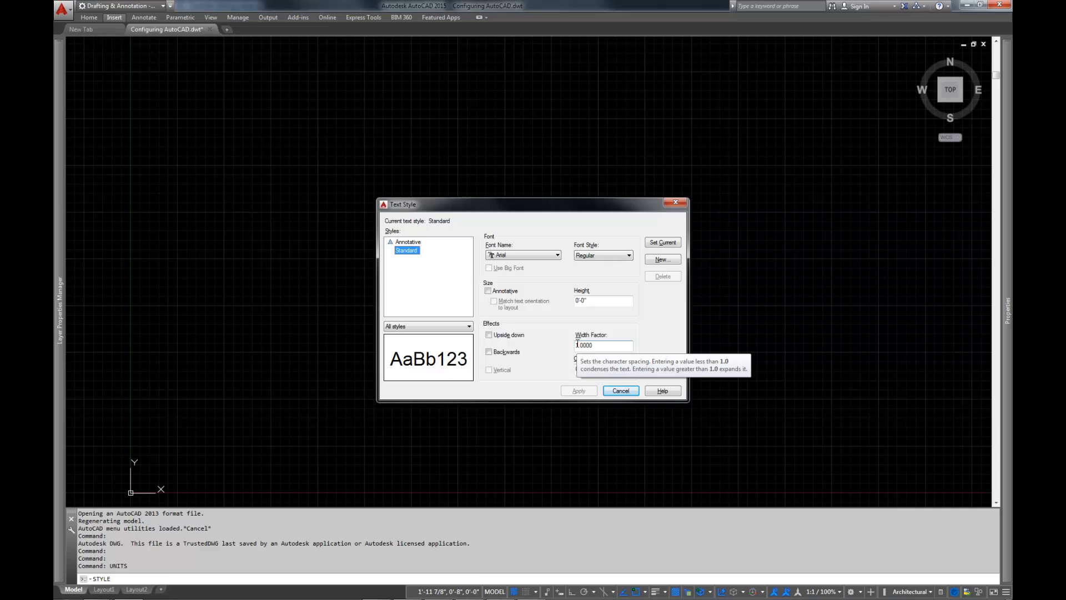
pyautogui.click(409, 242)
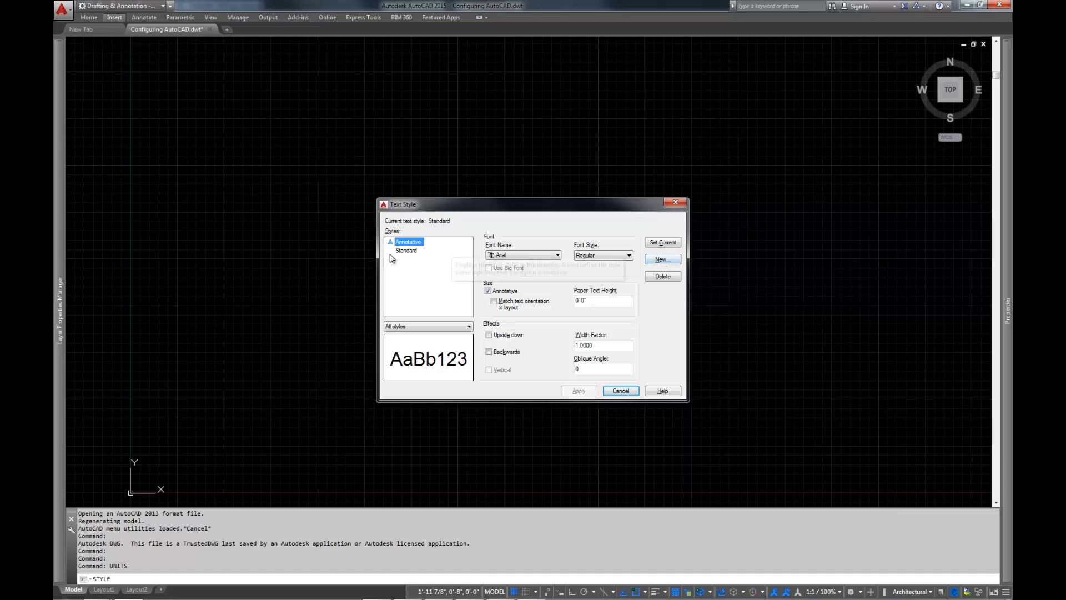
pyautogui.click(662, 259)
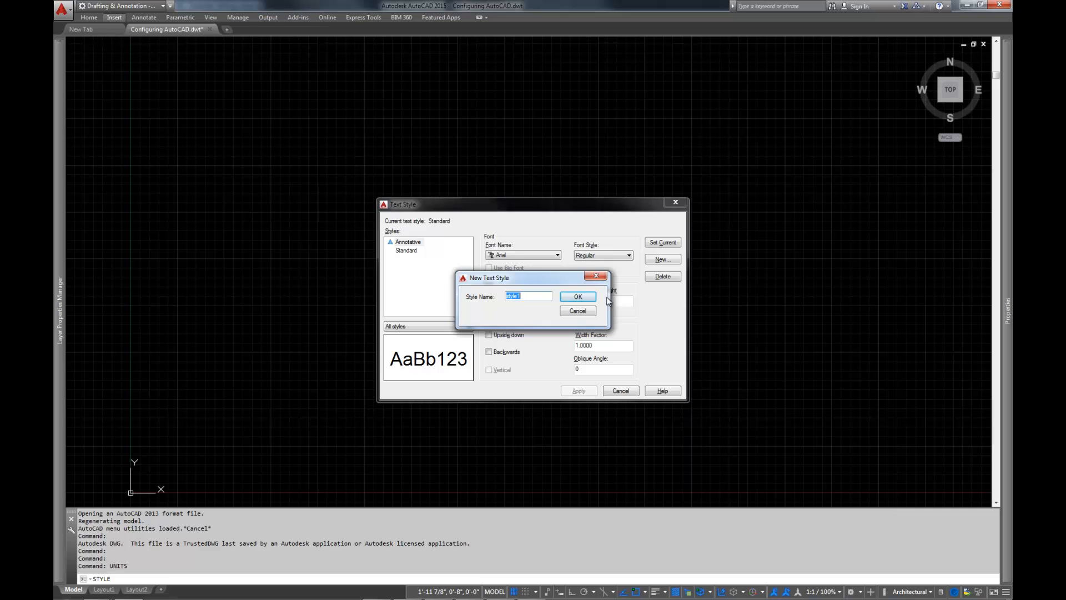
pyautogui.write('DIMS')
pyautogui.press('Return')
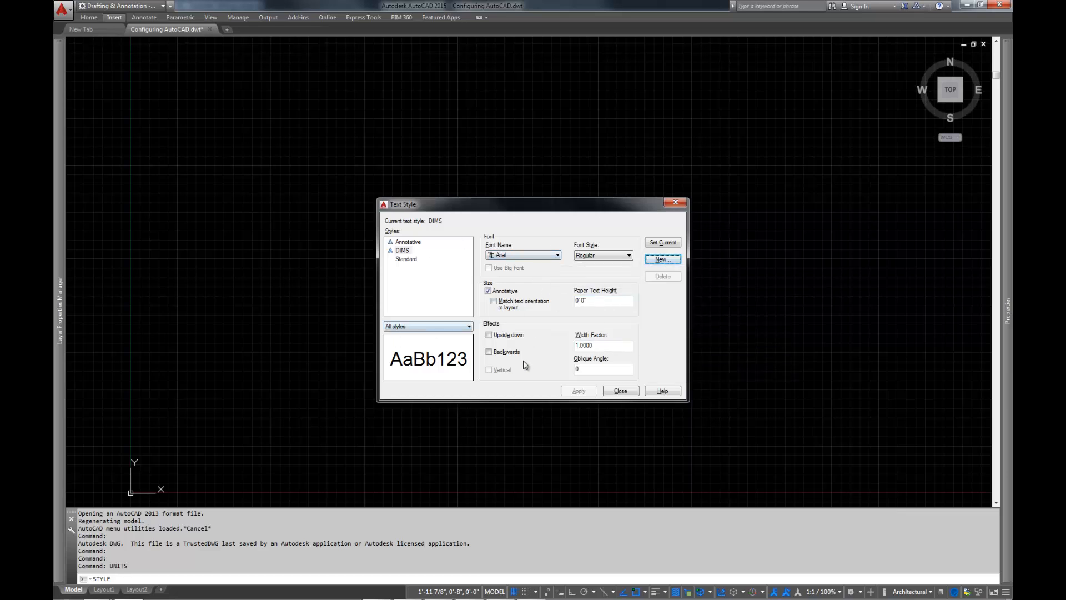
# Step: Set the paper text height of the DIMS text style to 1/16" and apply it
pyautogui.click(611, 303)
pyautogui.doubleClick(611, 302)
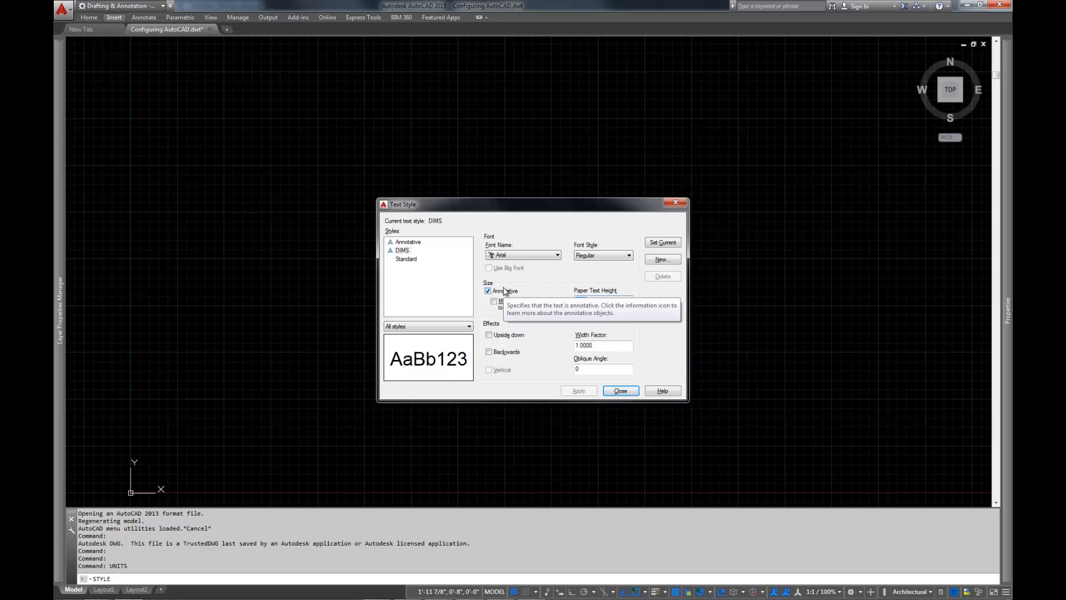
pyautogui.write('1/16')
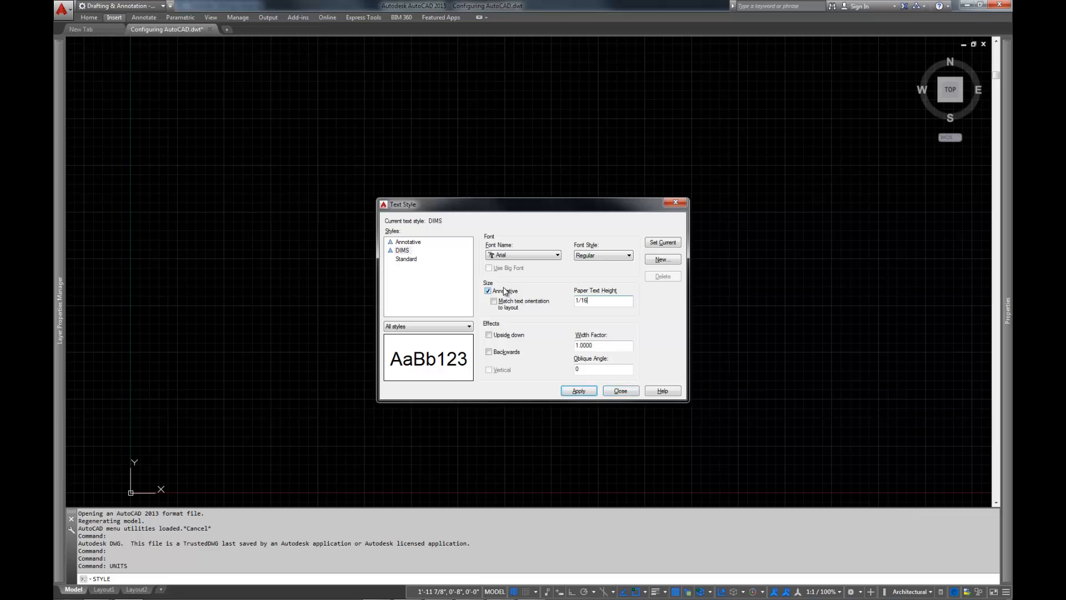
pyautogui.press('Return')
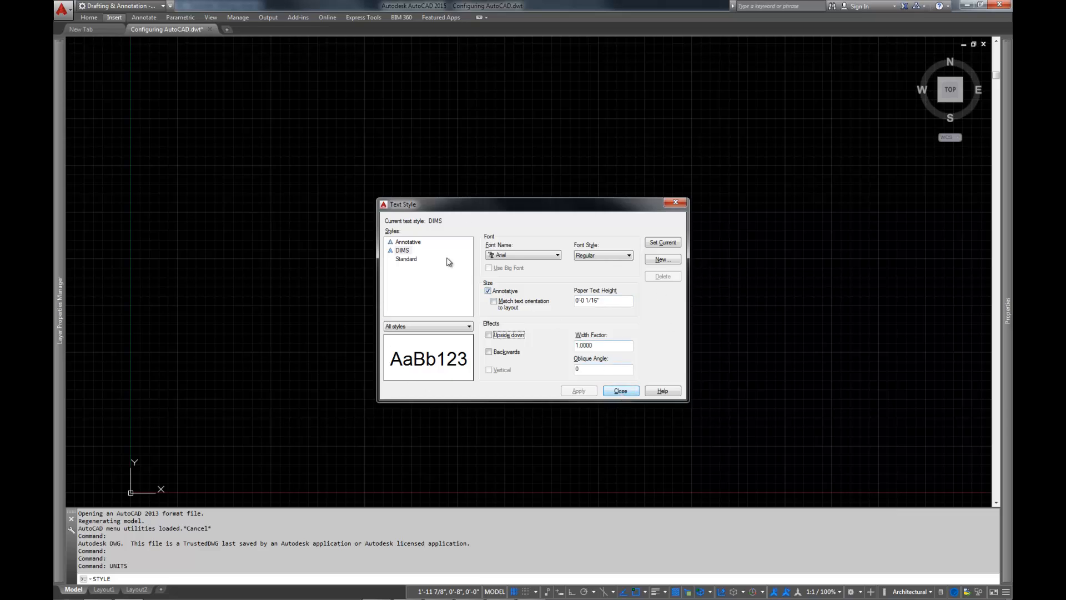
# Step: Create a new text style named ANNOTATION and set its font to Century Gothic
pyautogui.click(661, 259)
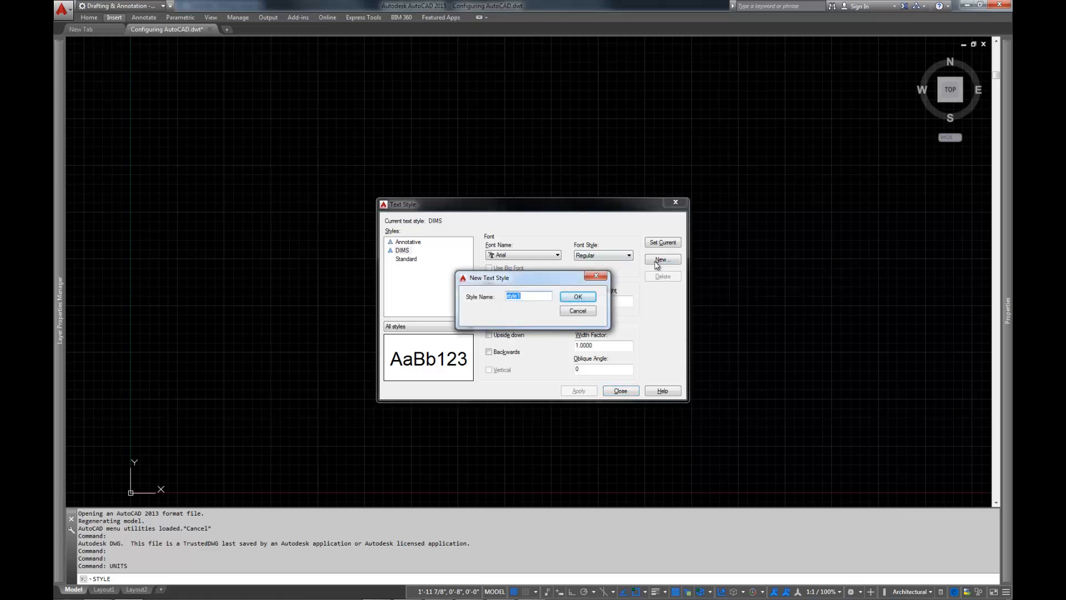
pyautogui.write('ANNOTATION')
pyautogui.press('Return')
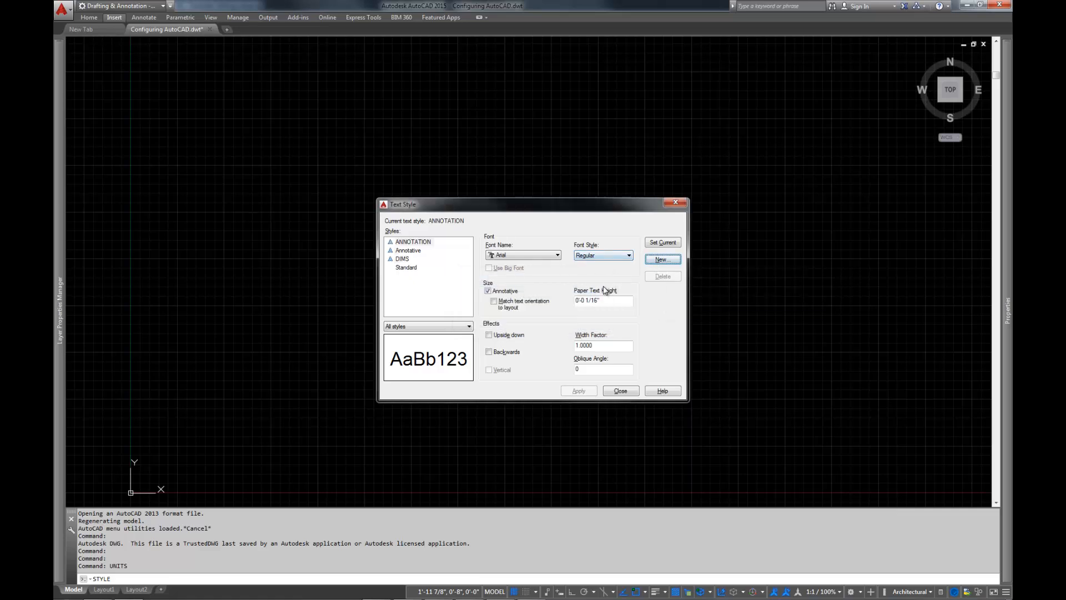
pyautogui.click(543, 255)
pyautogui.write('ce')
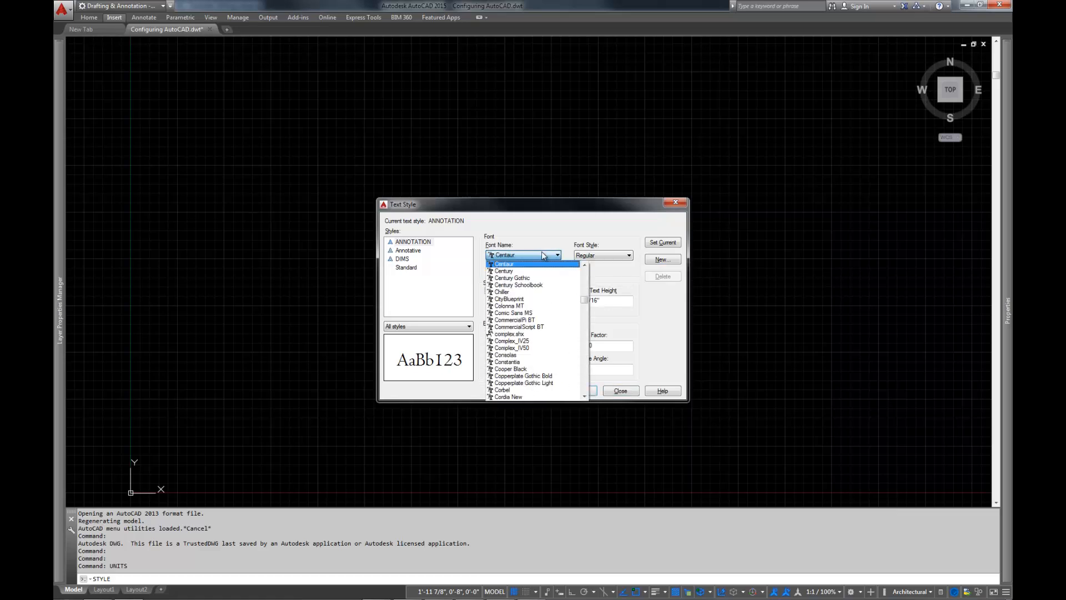
pyautogui.press('Down')
pyautogui.press('Down')
pyautogui.press('Return')
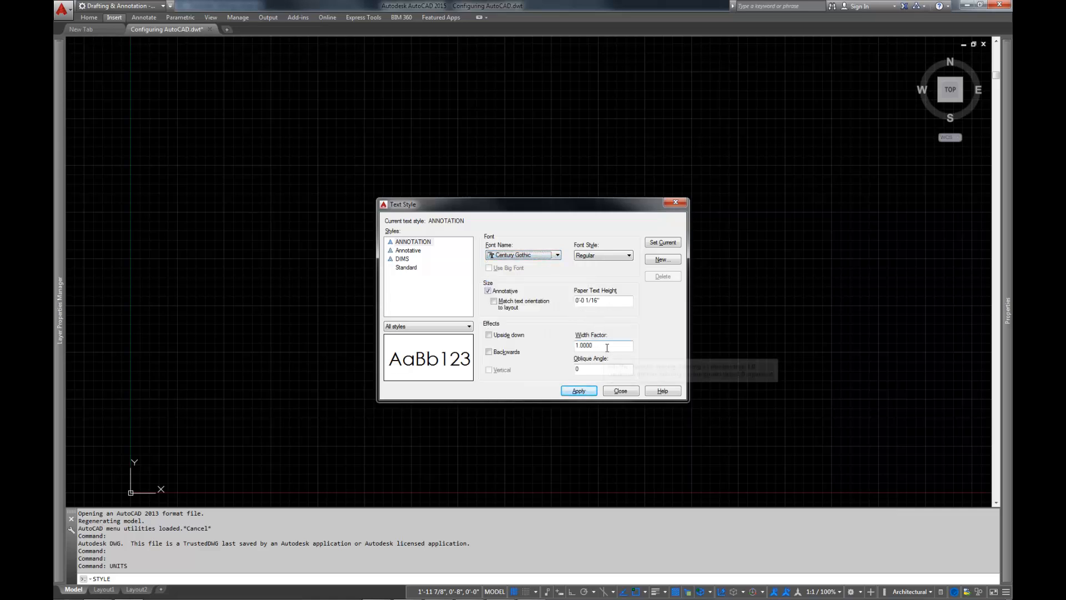
# Step: Set the width factor of the ANNOTATION text style to 0.85
pyautogui.moveTo(609, 345); pyautogui.dragTo(564, 347)
pyautogui.write('.85')
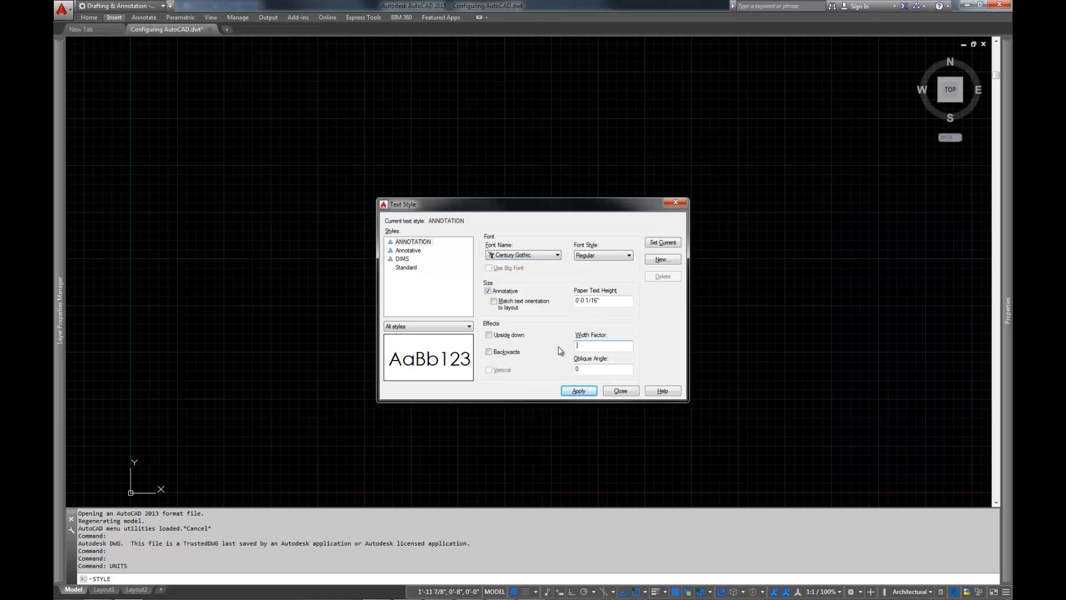
pyautogui.press('Tab')
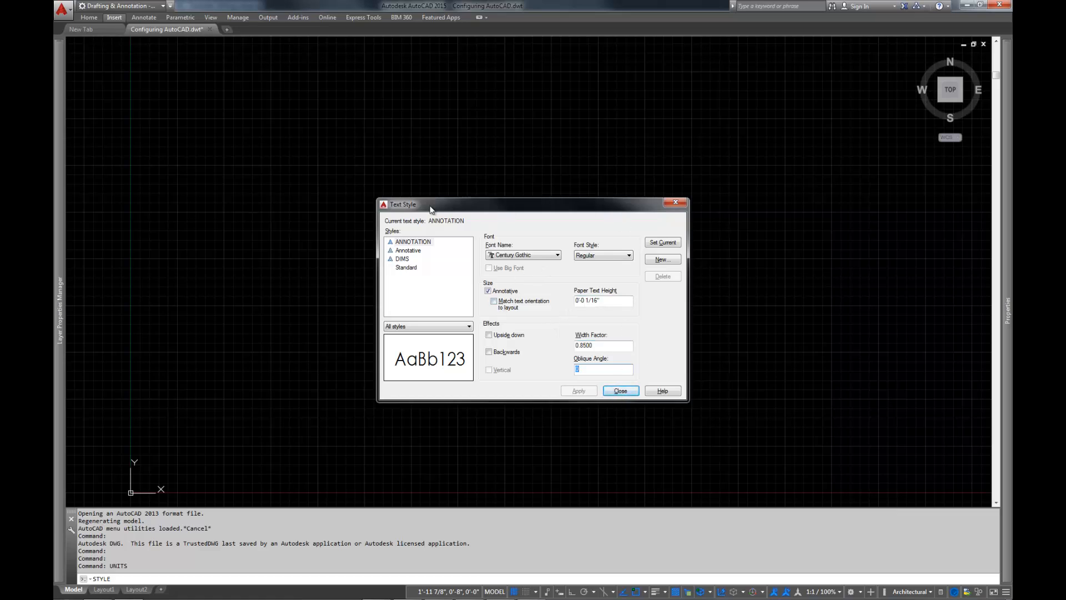
# Step: Close the text style settings and create a new annotative dimension style named DIMS based on the Annotative style
pyautogui.click(617, 391)
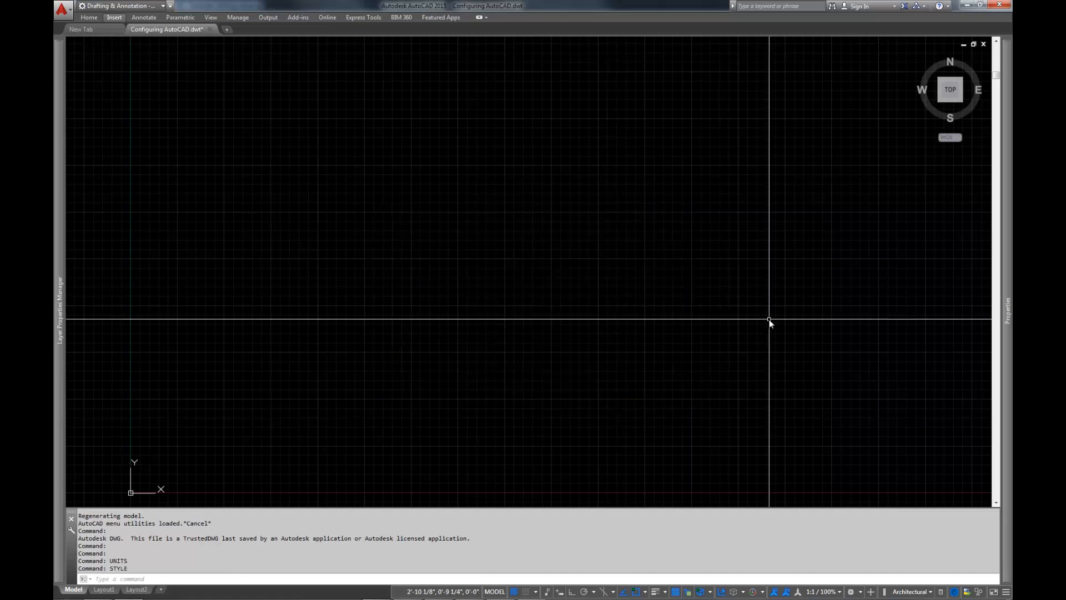
pyautogui.write('DIMSTYLE')
pyautogui.press('Return')
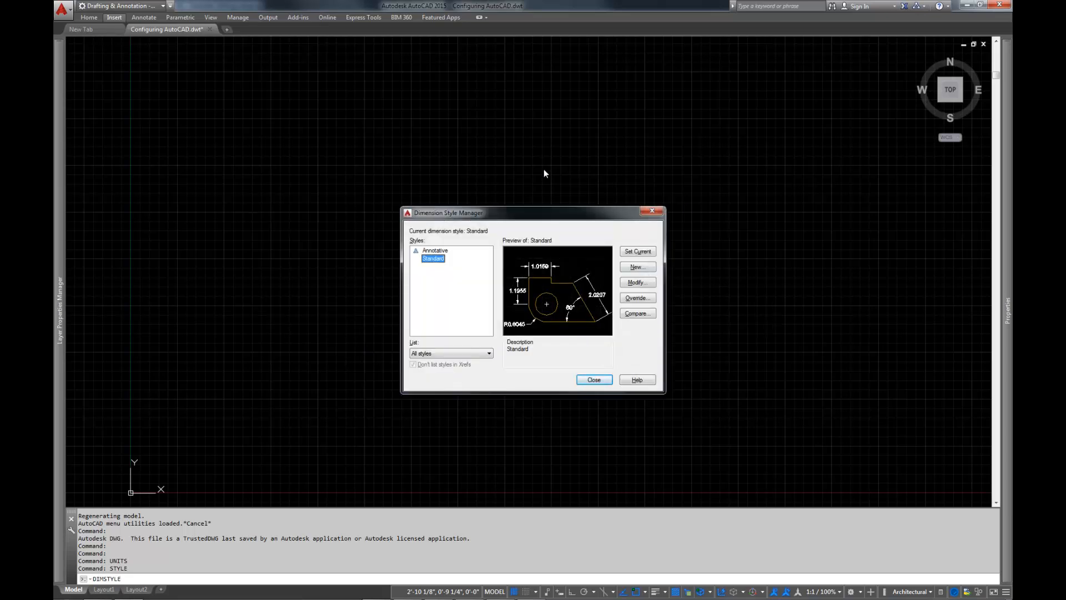
pyautogui.click(443, 251)
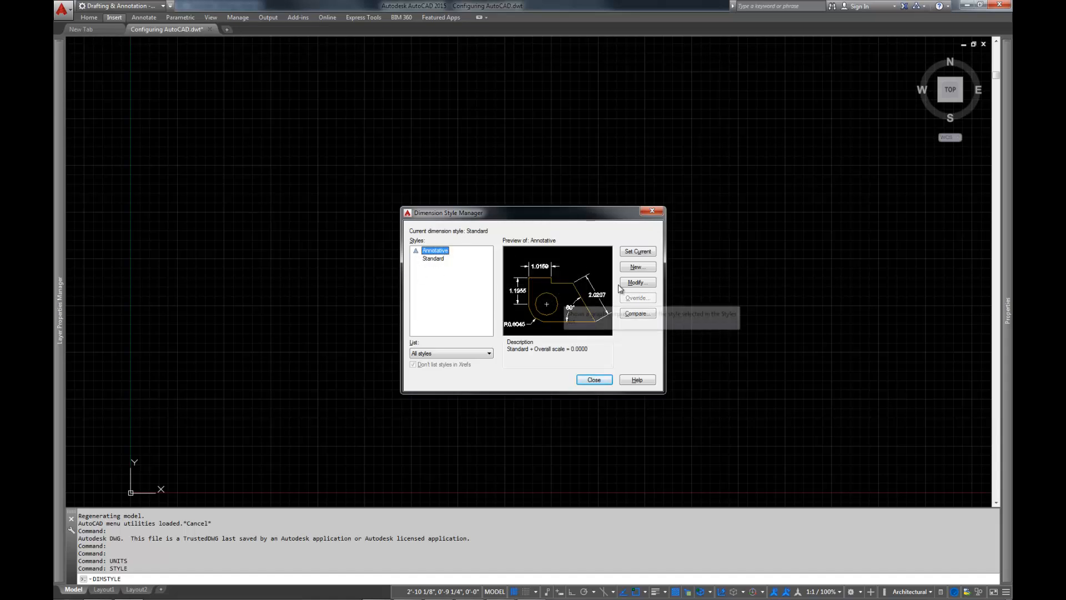
pyautogui.click(637, 266)
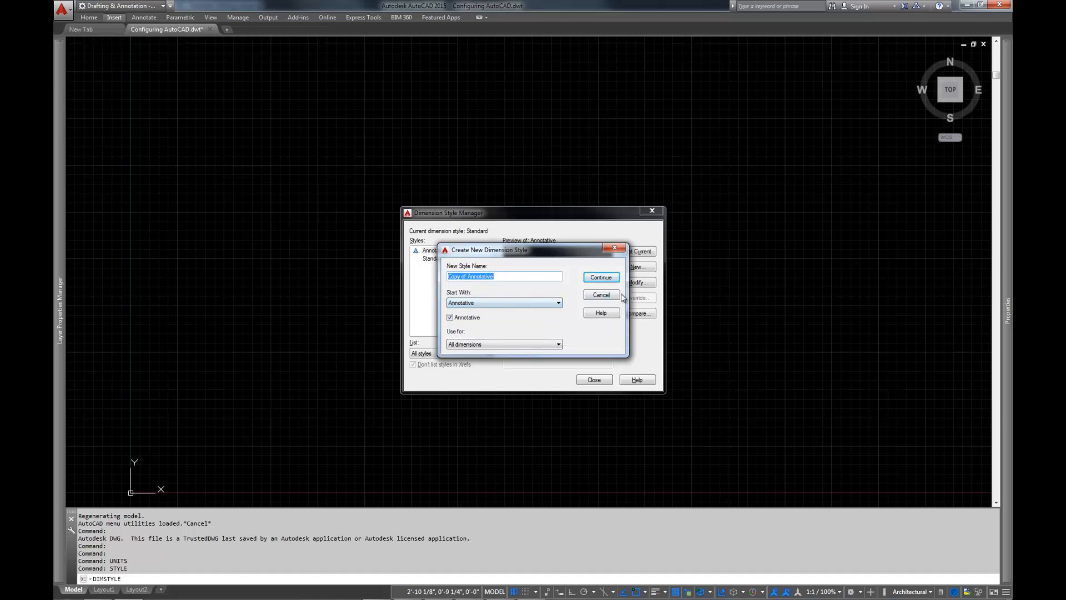
pyautogui.write('DIMS')
pyautogui.click(500, 303)
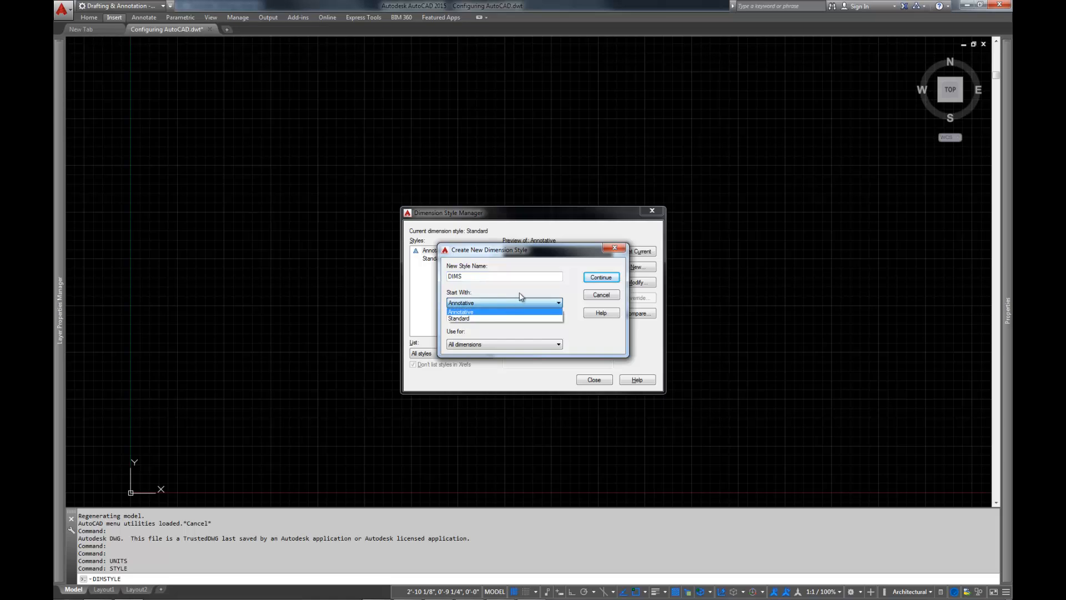
pyautogui.click(470, 311)
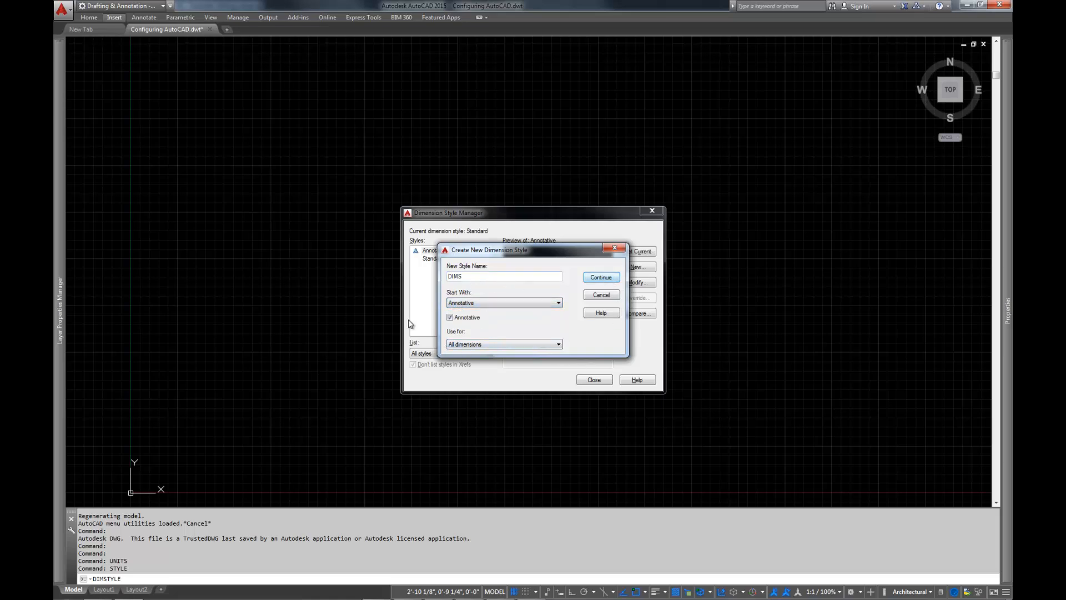
pyautogui.click(599, 277)
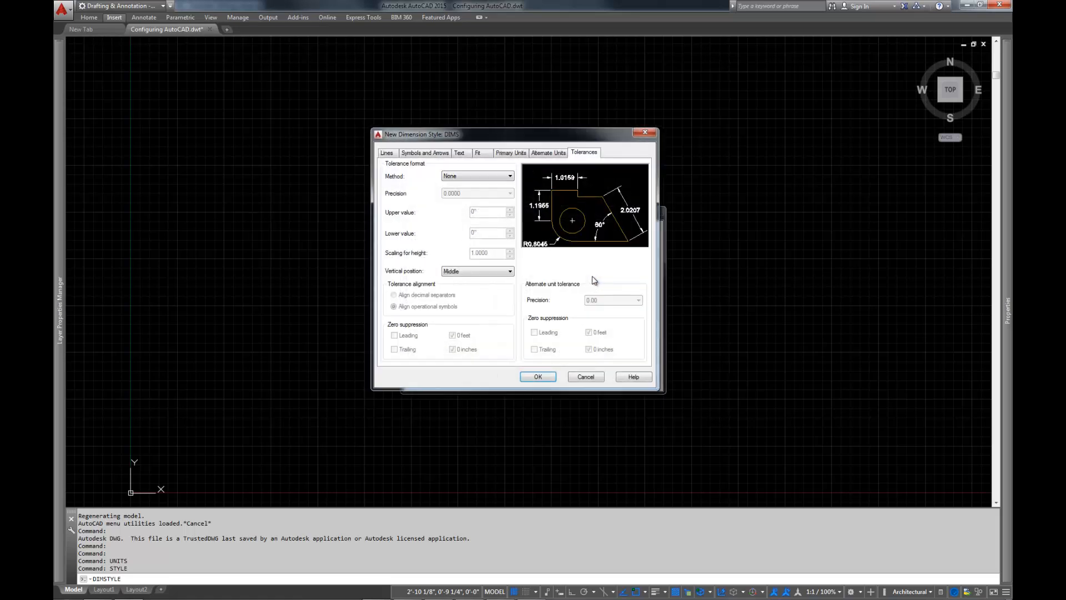
# Step: Set the extension lines of the DIMS dimension style to extend 1/16" beyond the dimension lines
pyautogui.click(392, 154)
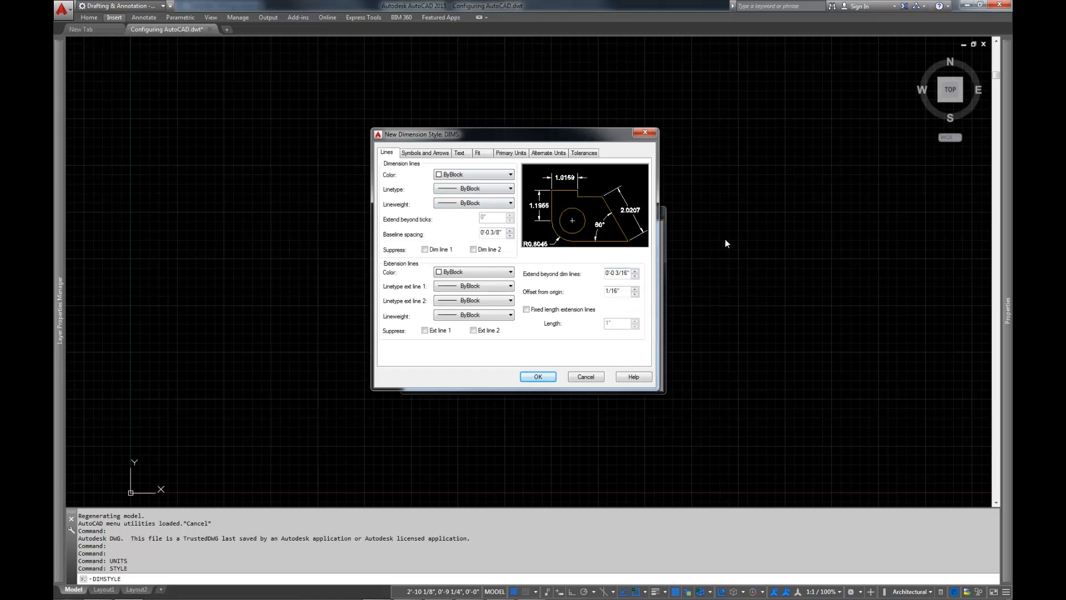
pyautogui.press('BackSpace')
pyautogui.write('1')
pyautogui.press('Tab')
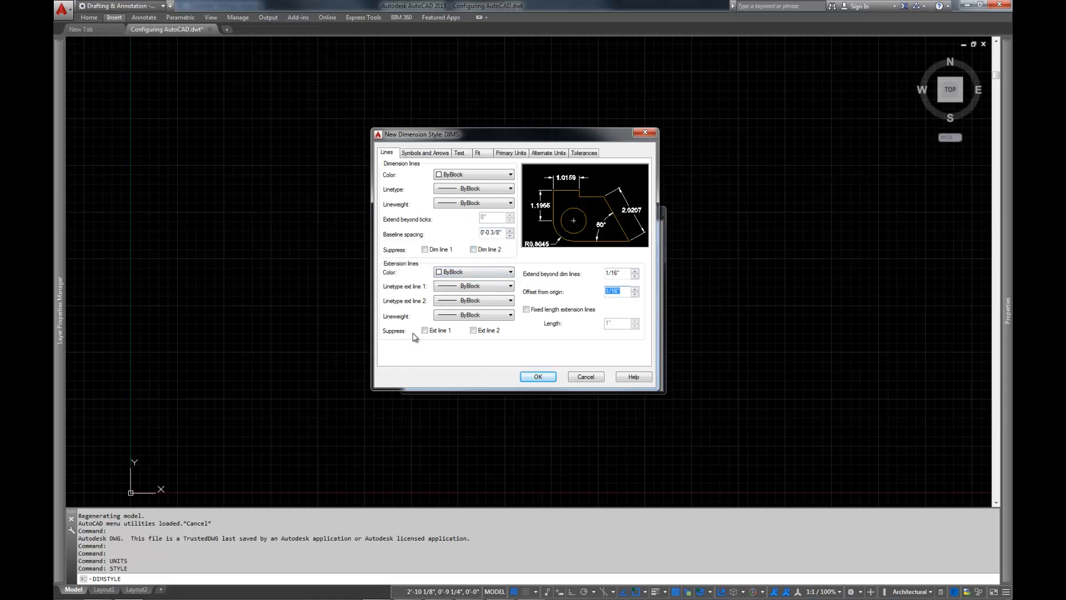
# Step: Set the first and second arrowheads of the DIMS dimension style to Architectural tick
pyautogui.click(424, 153)
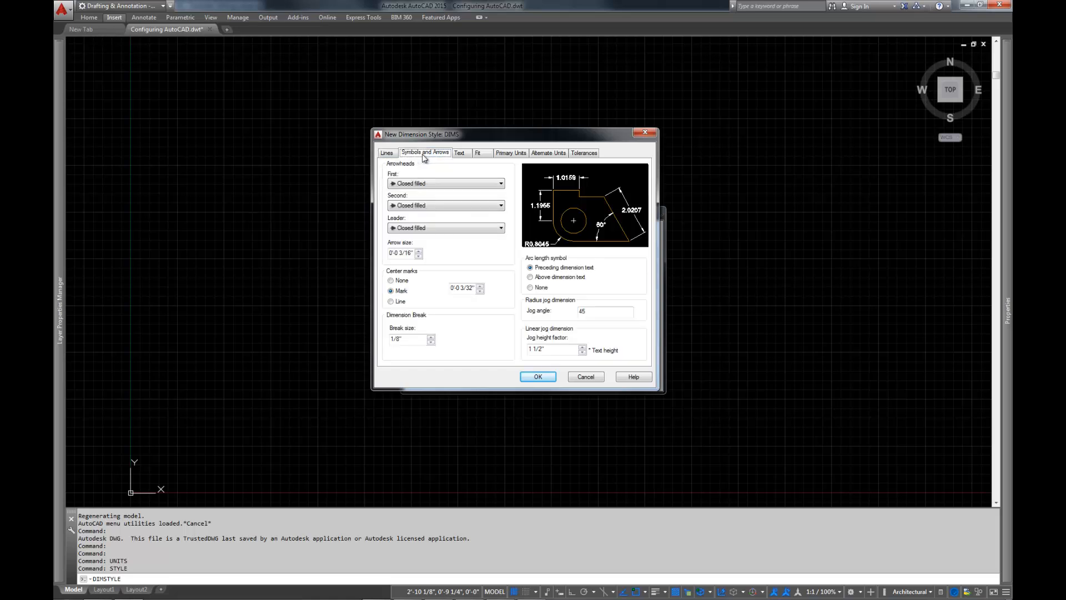
pyautogui.click(419, 183)
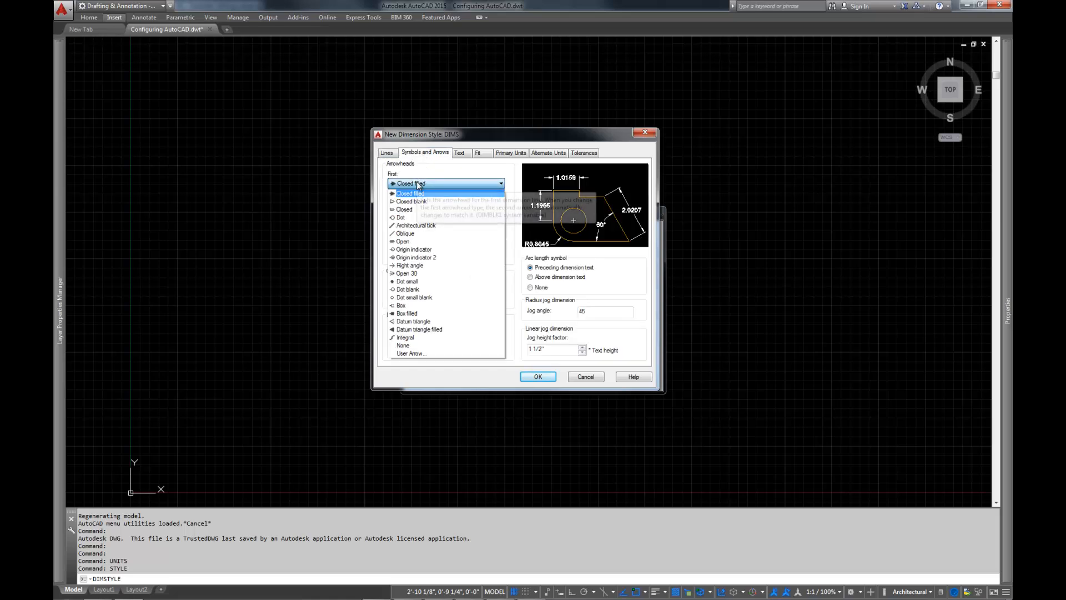
pyautogui.click(415, 226)
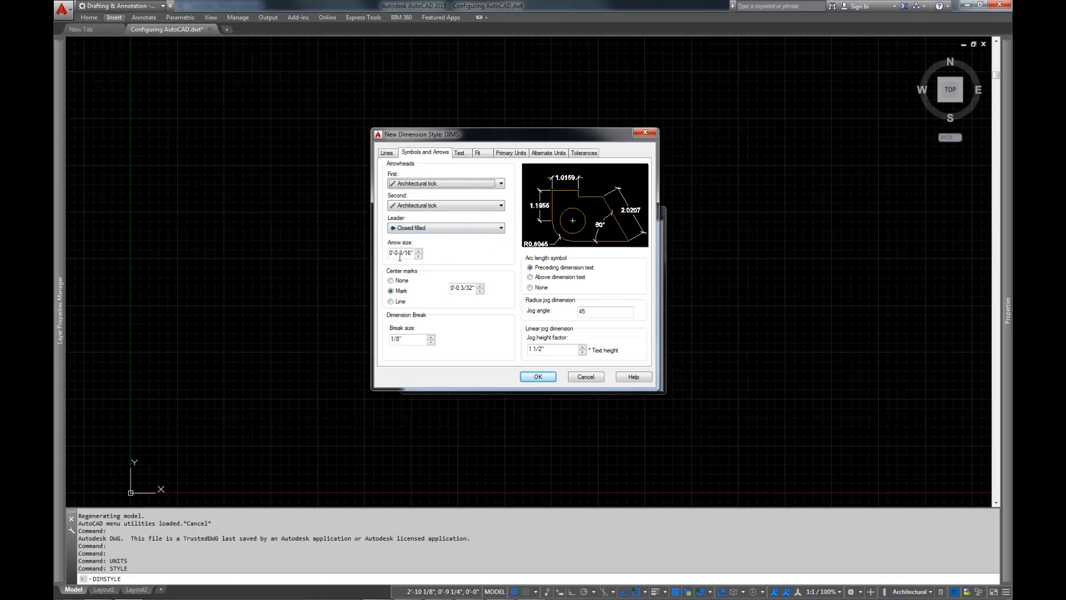
# Step: Set the arrow size of the DIMS dimension style to 1/8" and its center marks to None
pyautogui.moveTo(399, 253); pyautogui.dragTo(412, 250)
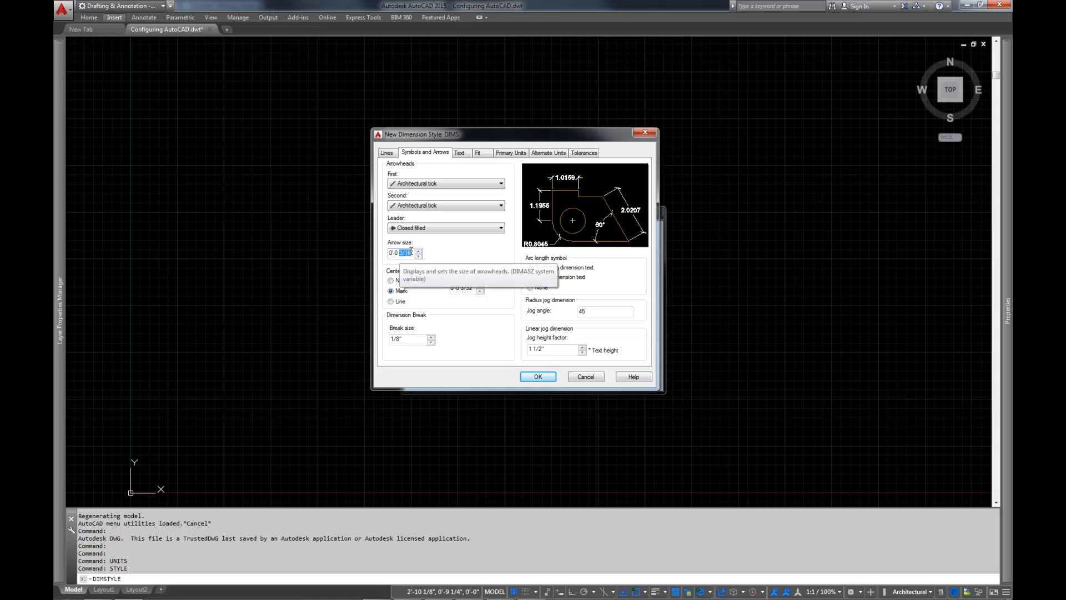
pyautogui.press('BackSpace')
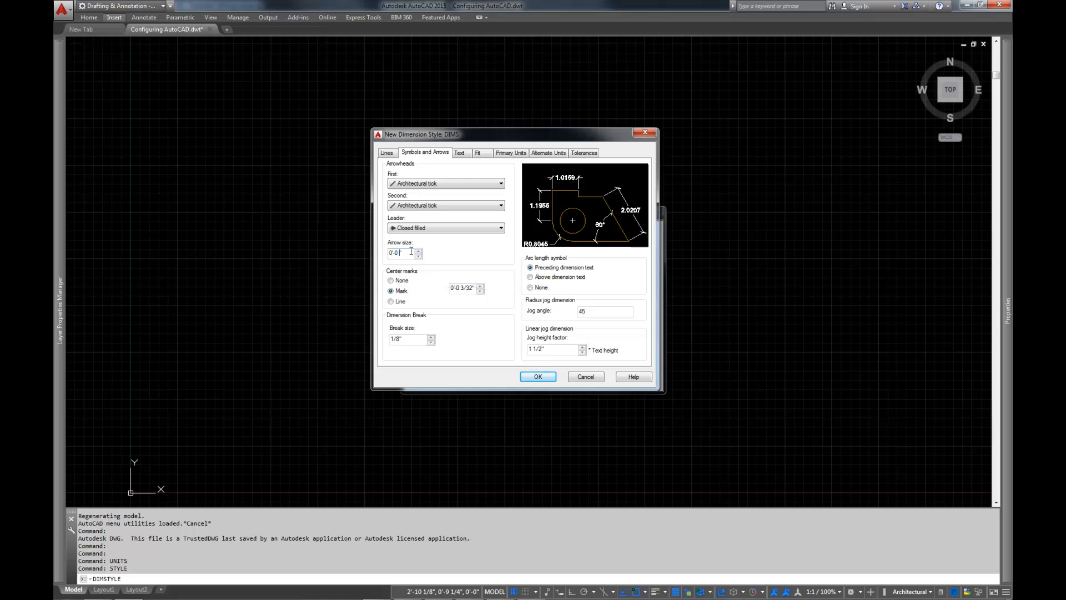
pyautogui.write('.125')
pyautogui.press('Return')
pyautogui.press('Left')
pyautogui.press('Right')
pyautogui.press('Delete')
pyautogui.press('Return')
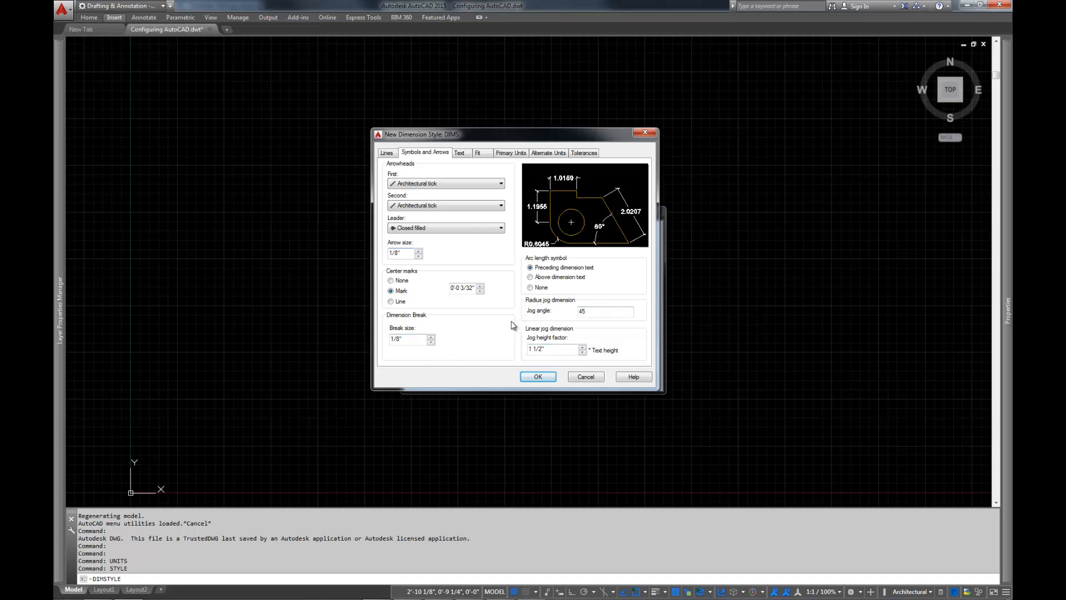
pyautogui.click(402, 281)
# Step: Assign the DIMS text style to the text of the DIMS dimension style
pyautogui.click(460, 155)
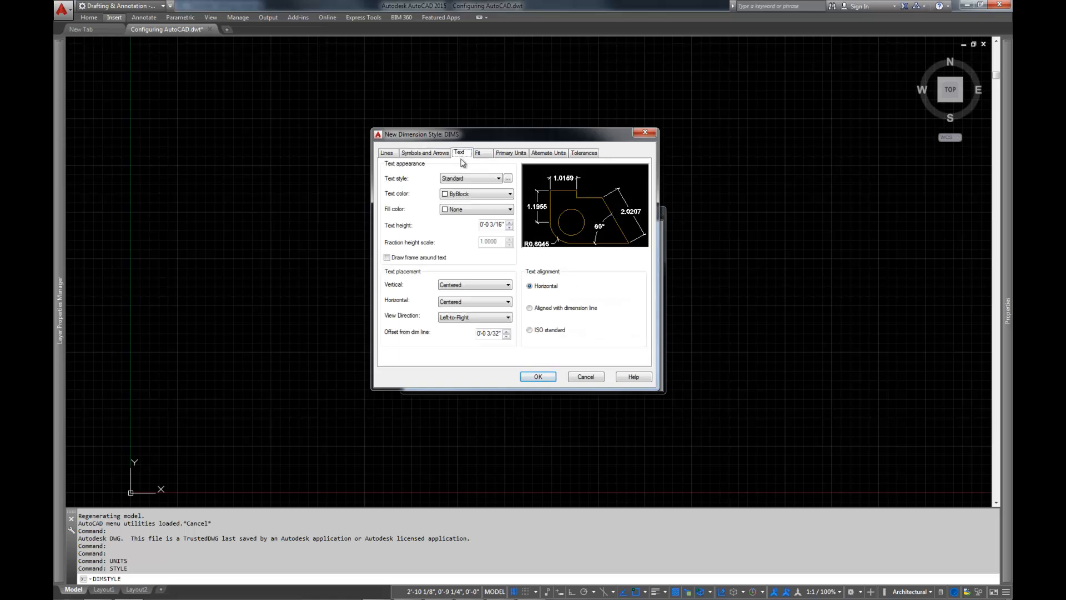
pyautogui.click(480, 179)
pyautogui.click(466, 201)
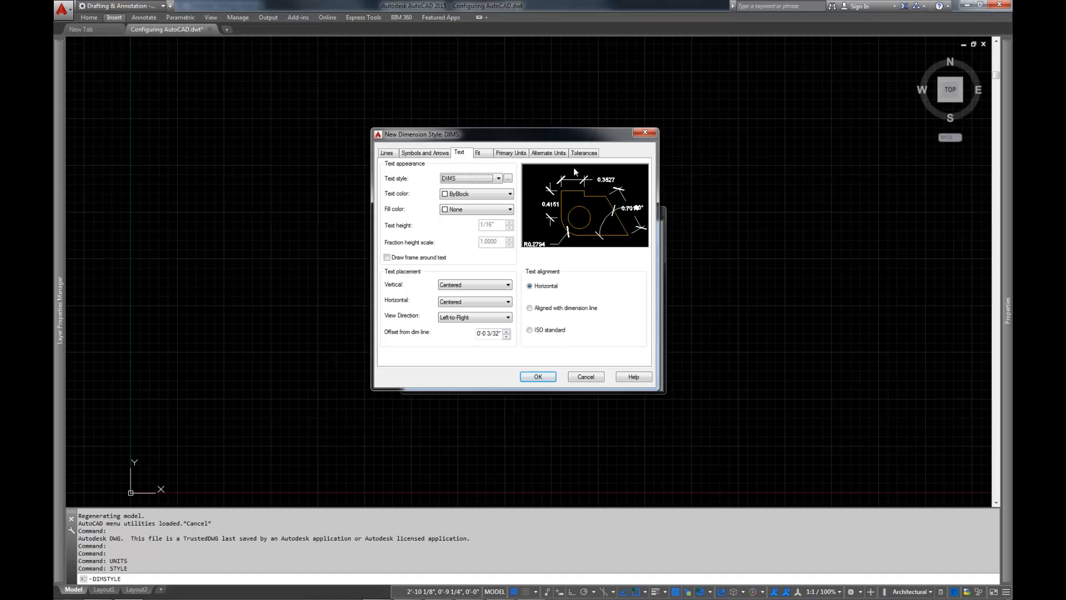
# Step: Align the dimension text with the dimension line and place text outside its default position over the dimension line, with leader
pyautogui.click(539, 310)
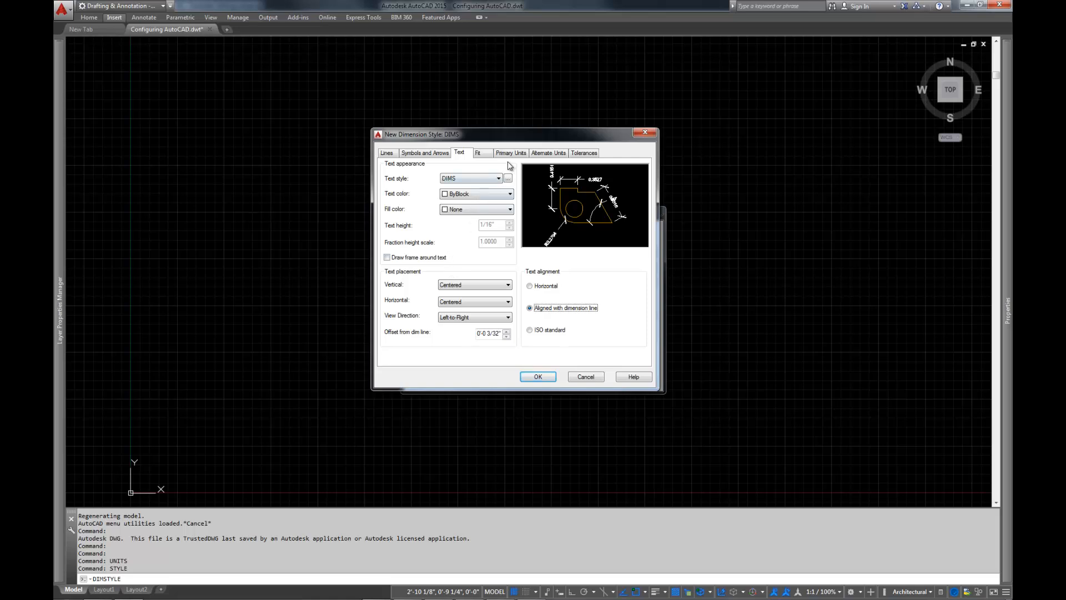
pyautogui.click(479, 154)
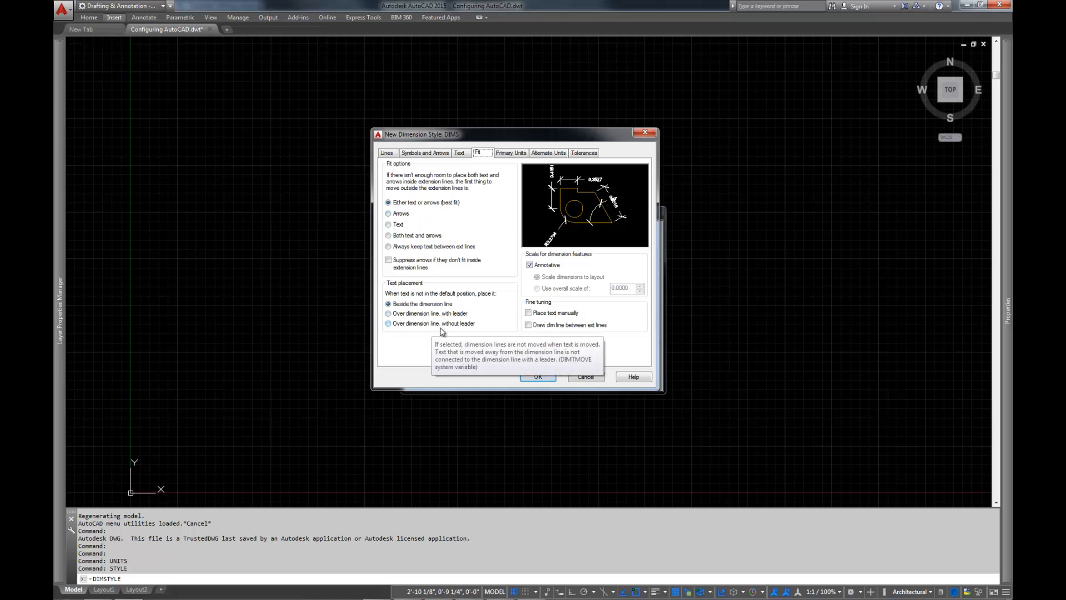
pyautogui.click(433, 314)
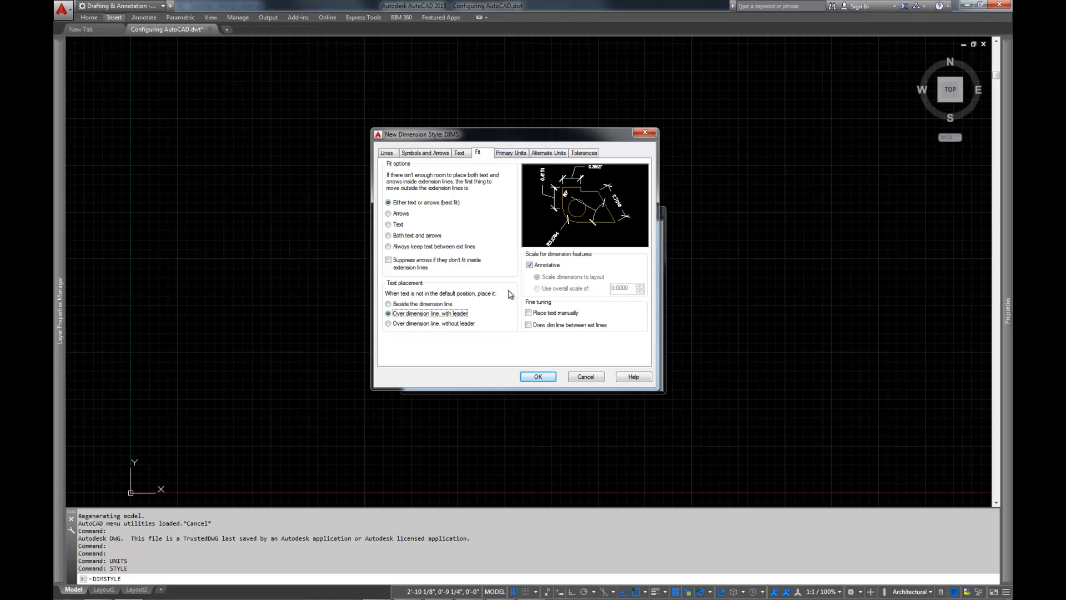
# Step: Set the primary units of the DIMS dimension style to Architectural with Diagonal fractions
pyautogui.click(503, 154)
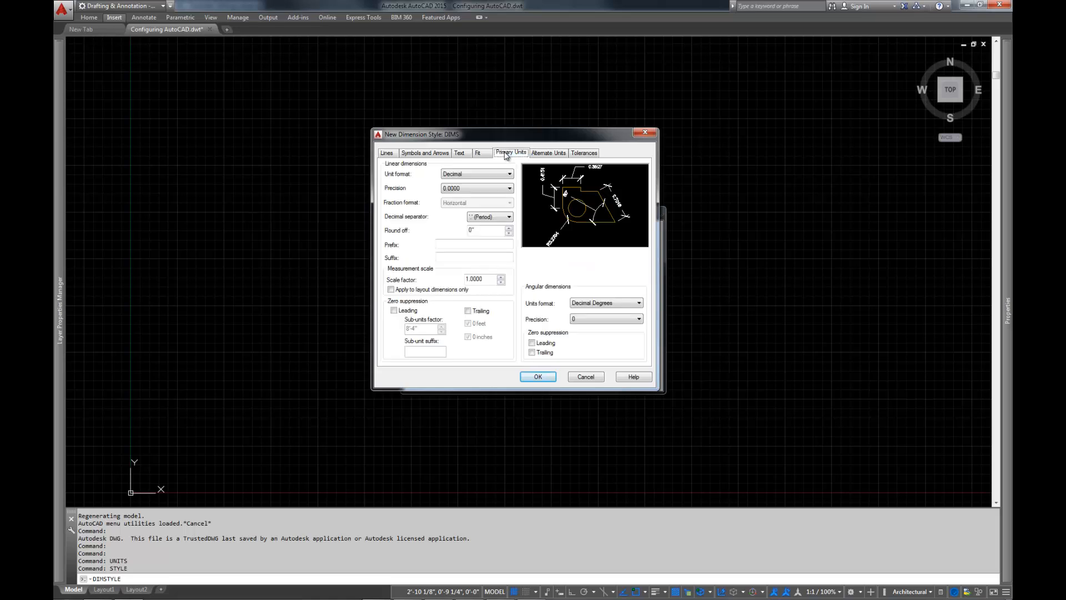
pyautogui.click(477, 174)
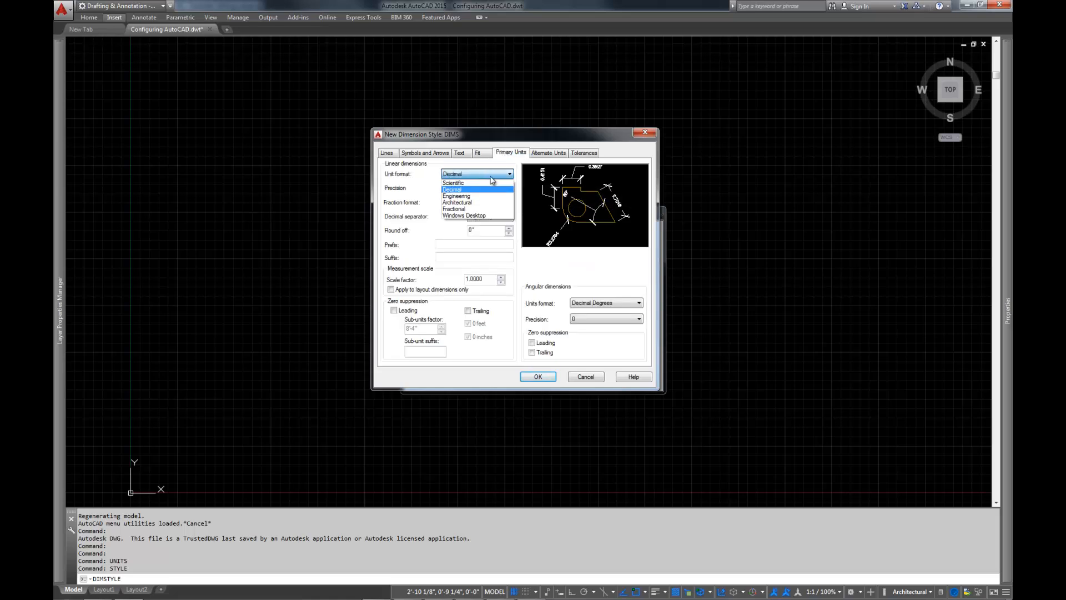
pyautogui.click(468, 203)
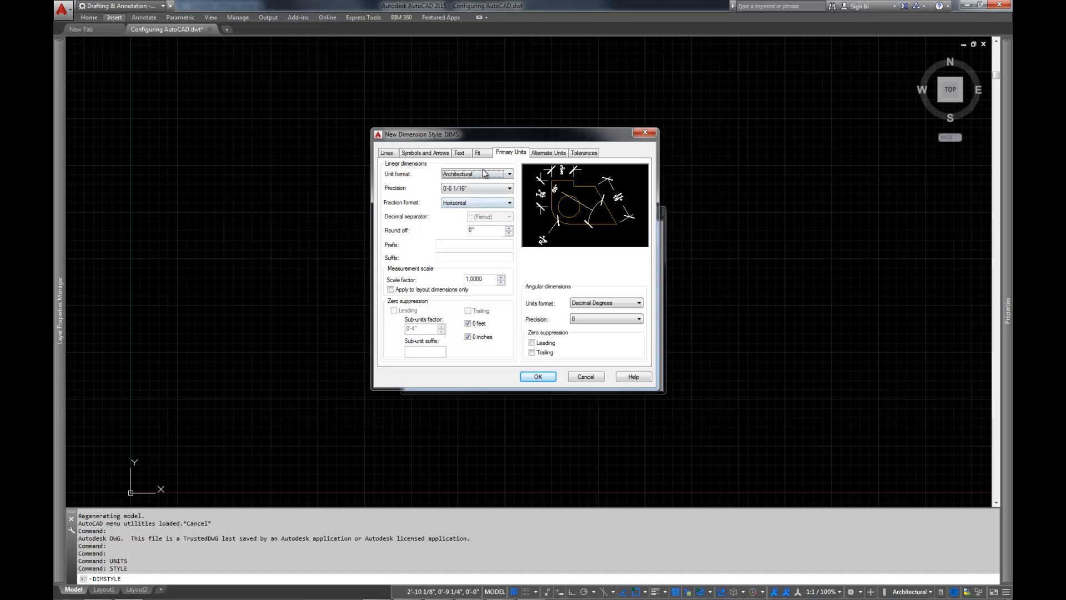
pyautogui.click(472, 203)
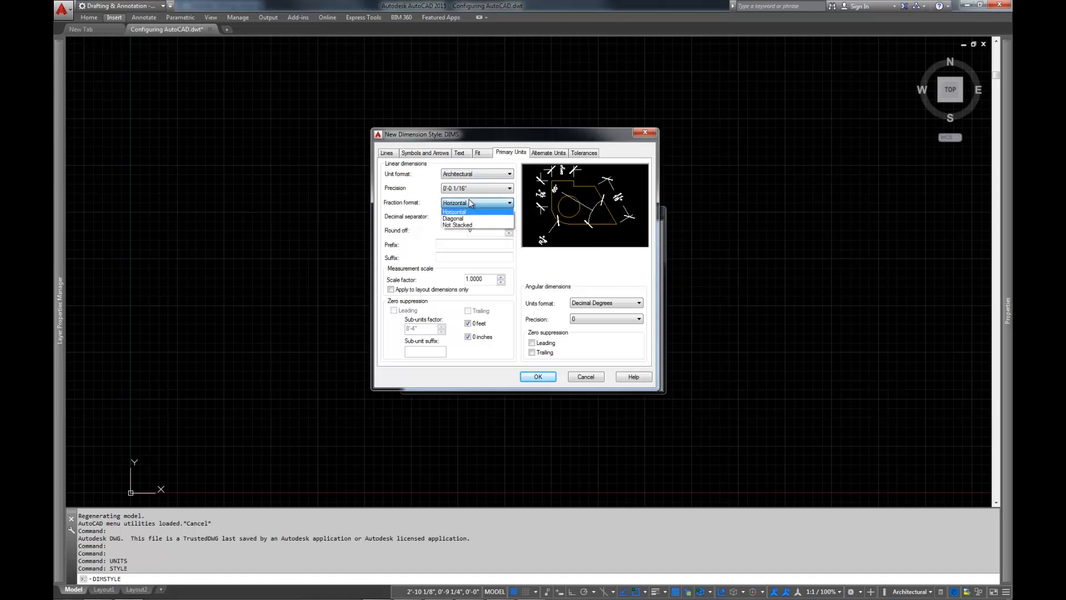
pyautogui.click(468, 219)
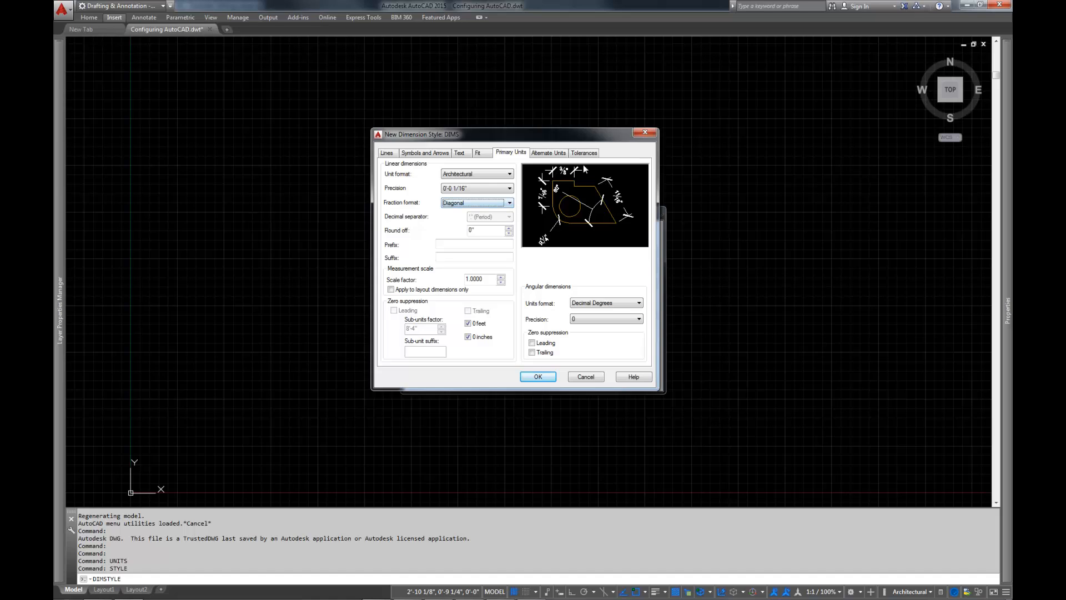
# Step: Try the Not Stacked and Horizontal fraction formats for comparison, and return the fraction format to Diagonal
pyautogui.click(482, 205)
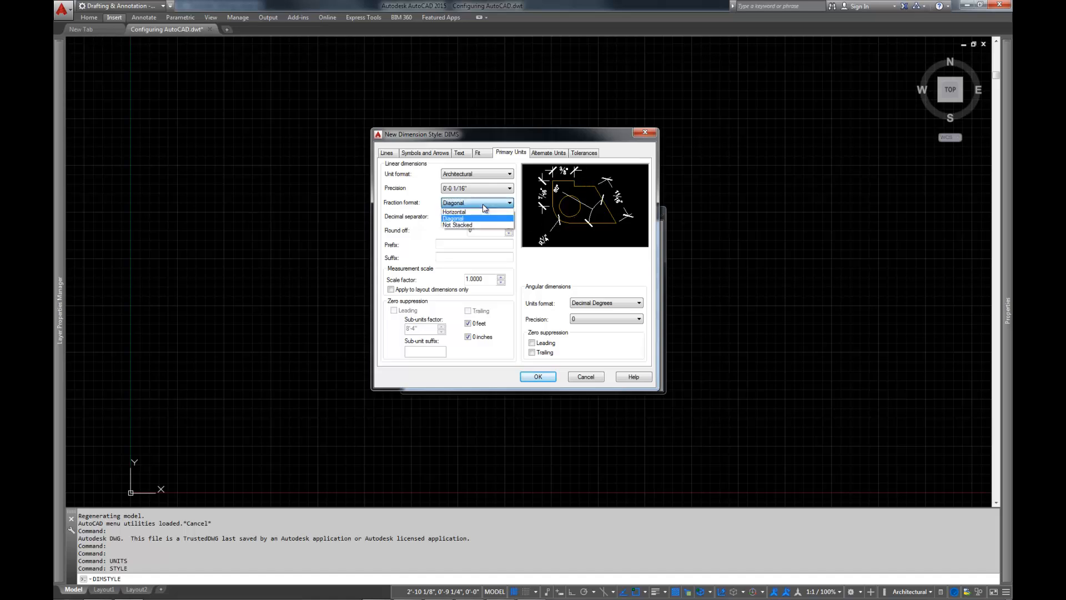
pyautogui.click(448, 224)
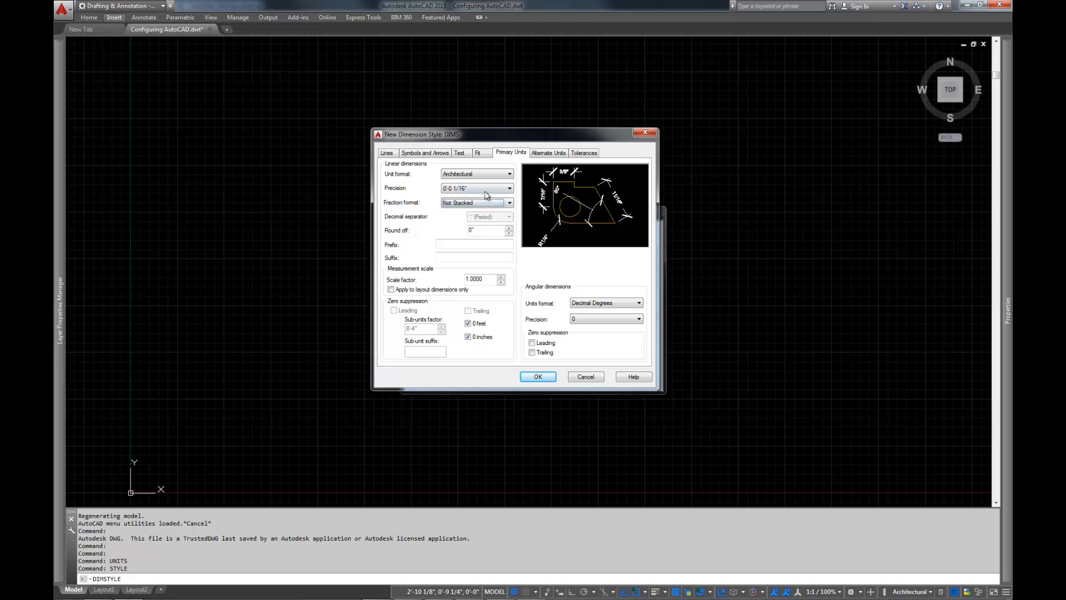
pyautogui.click(481, 203)
pyautogui.click(481, 210)
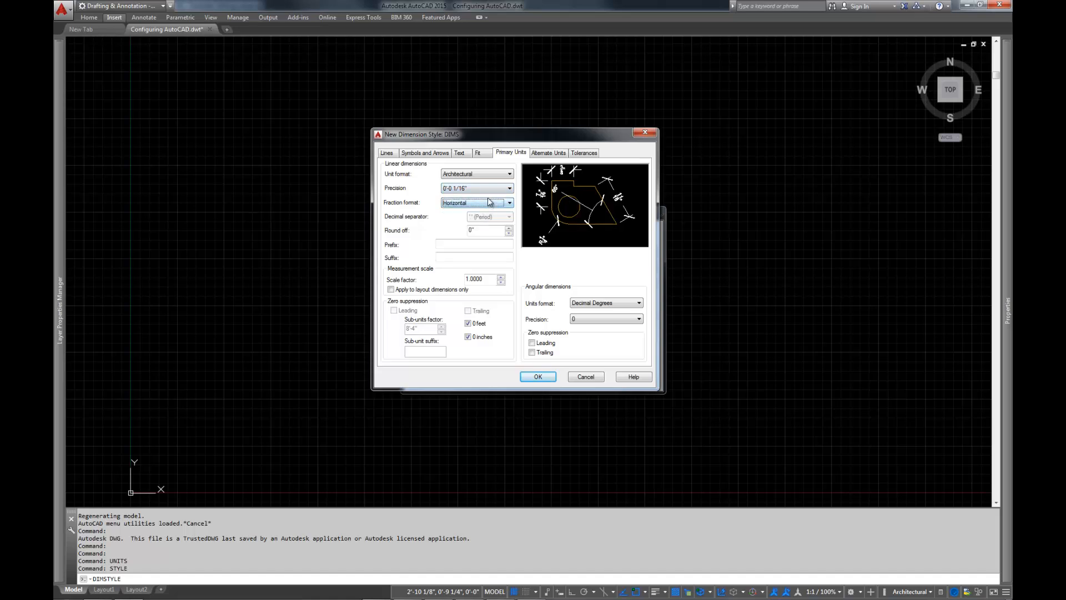
pyautogui.click(490, 204)
pyautogui.click(499, 218)
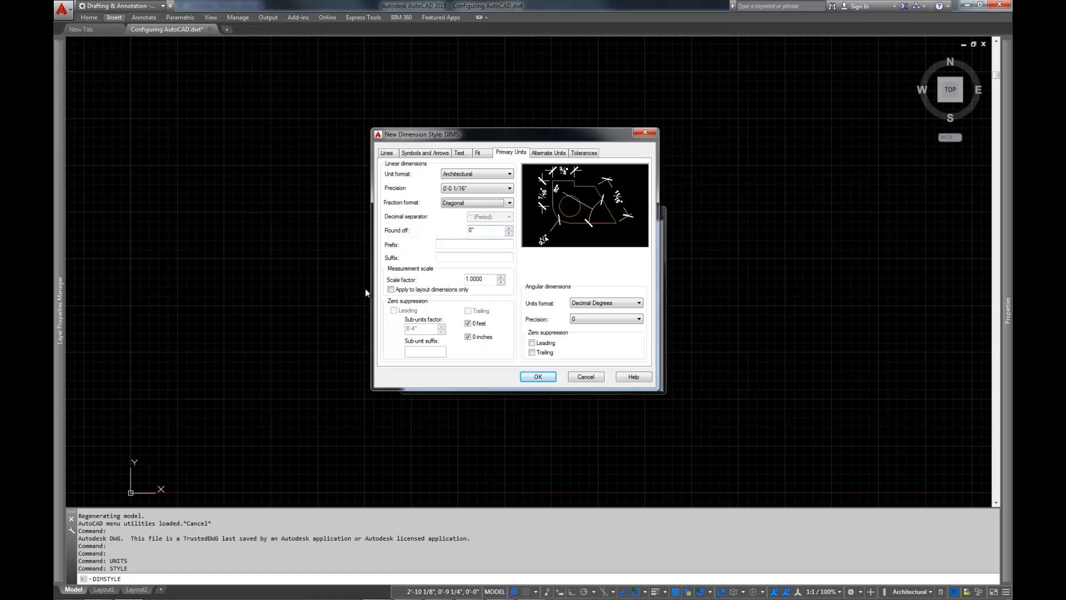
# Step: Check the alternate units and tolerances settings, save the DIMS dimension style and close the style manager
pyautogui.click(467, 322)
pyautogui.click(548, 153)
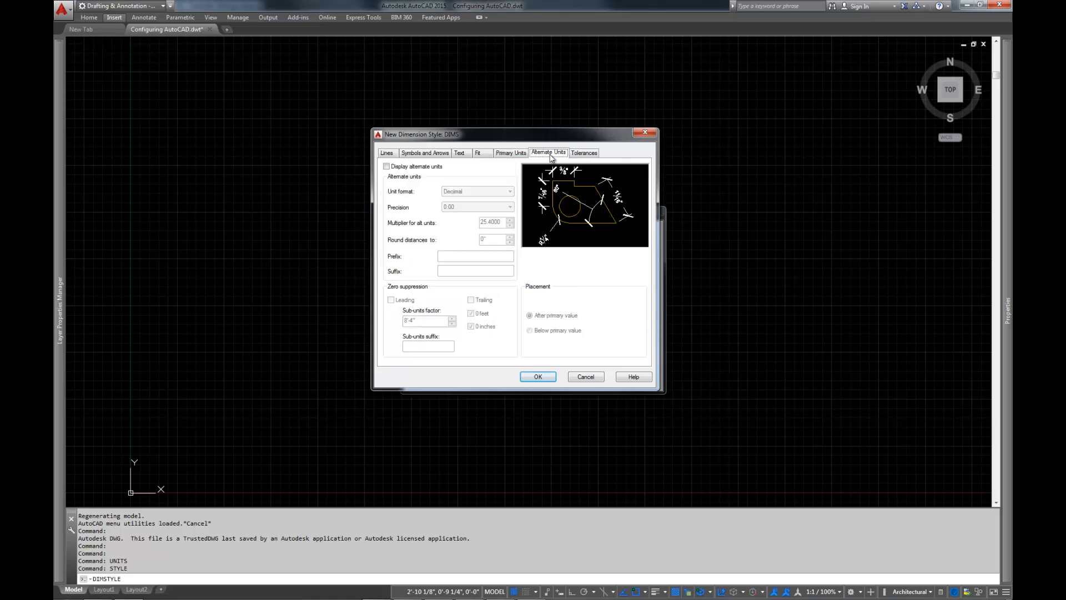
pyautogui.click(589, 155)
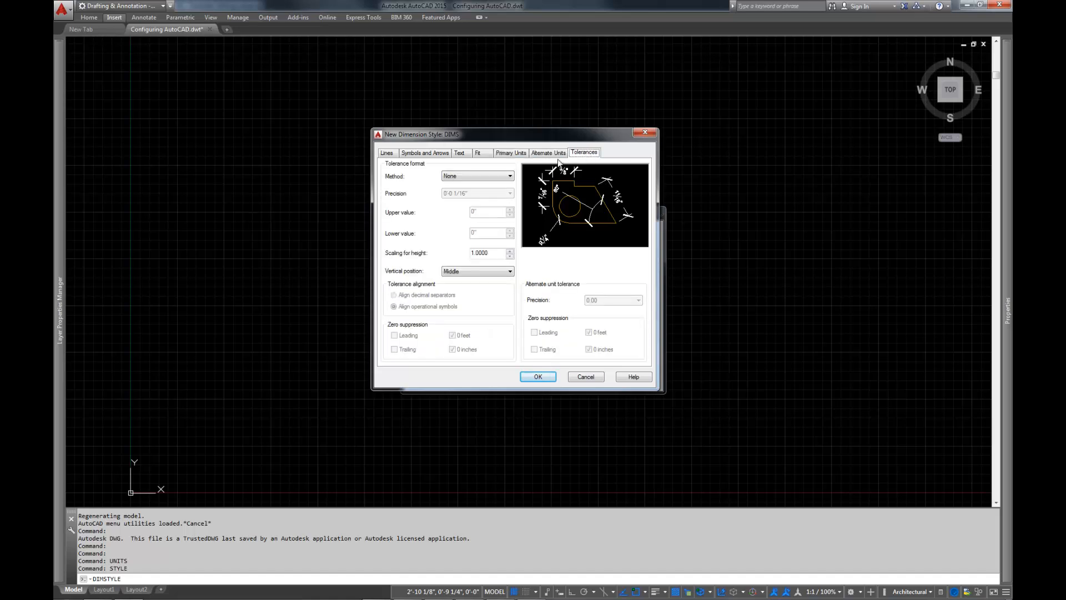
pyautogui.click(536, 378)
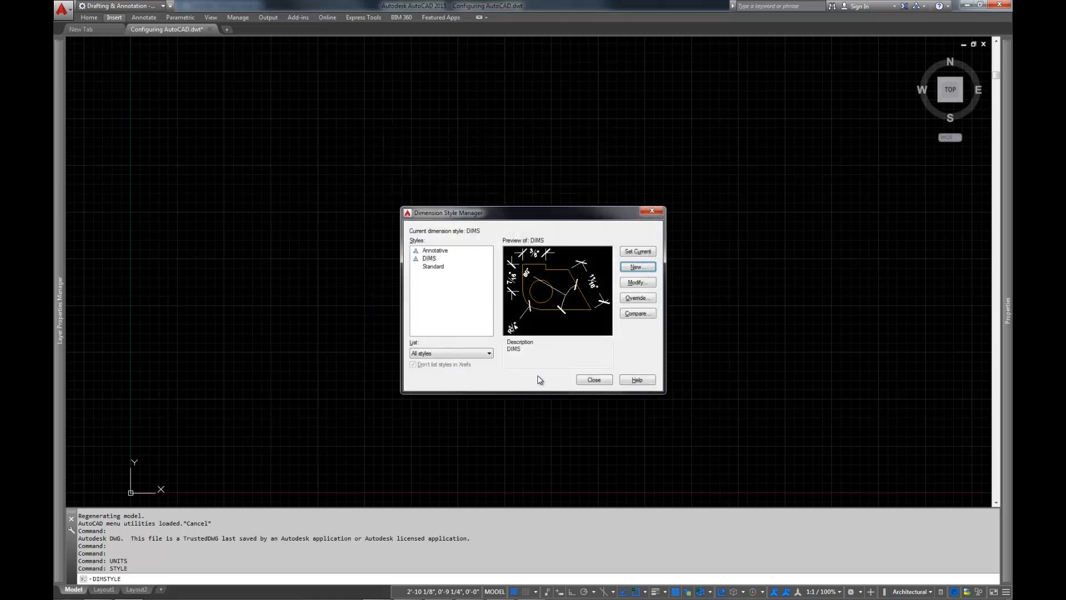
pyautogui.click(593, 380)
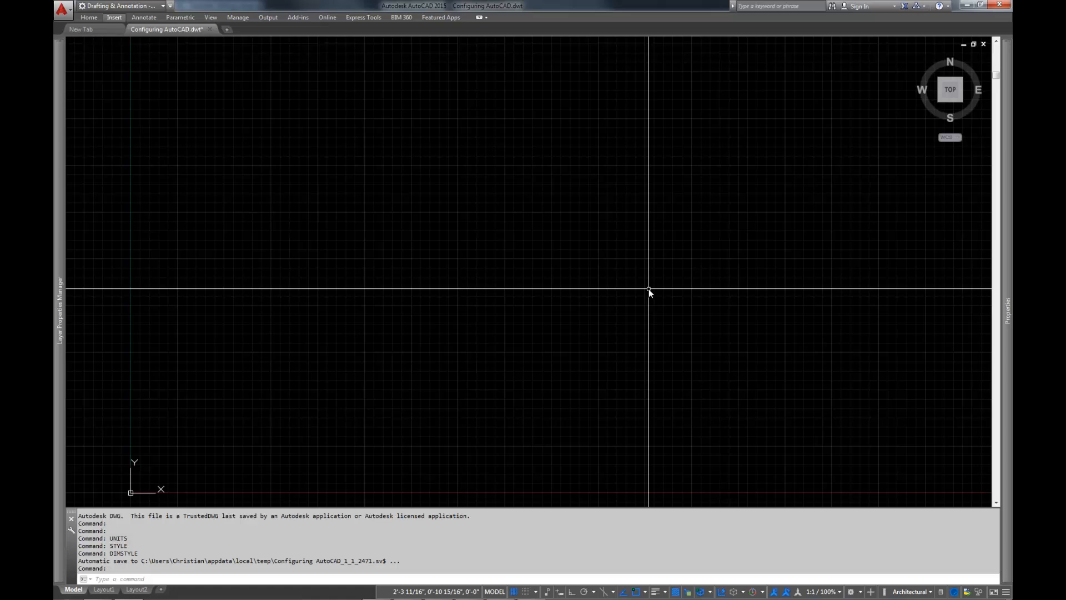
# Step: Create a new annotative multileader style named ANNOTATION, starting from the Annotative style
pyautogui.write('LEADERSTYLE')
pyautogui.press('Return')
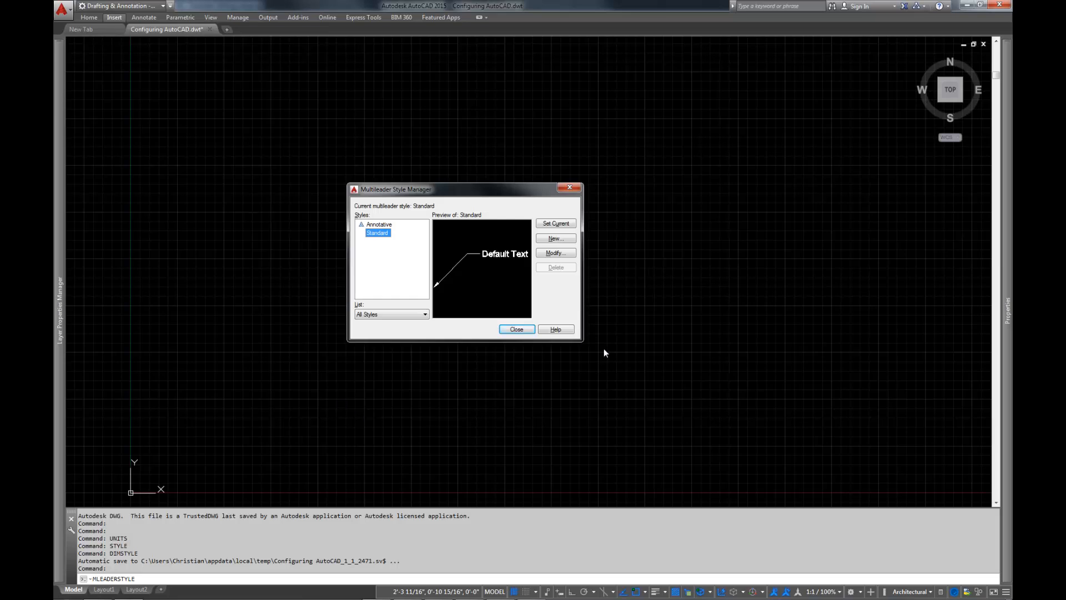
pyautogui.click(380, 224)
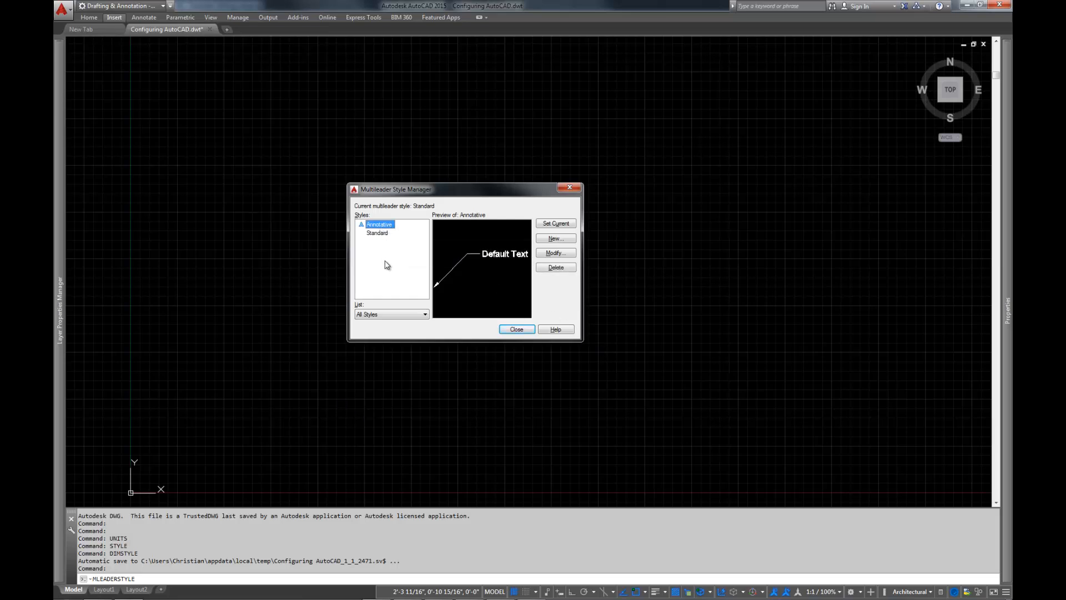
pyautogui.click(555, 238)
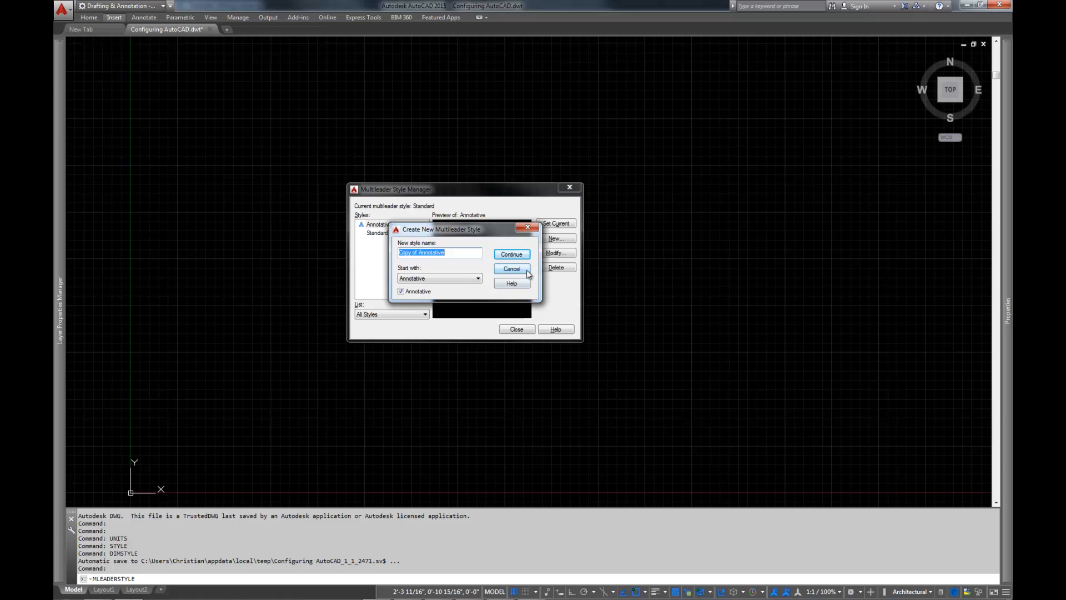
pyautogui.write('a')
pyautogui.click(511, 255)
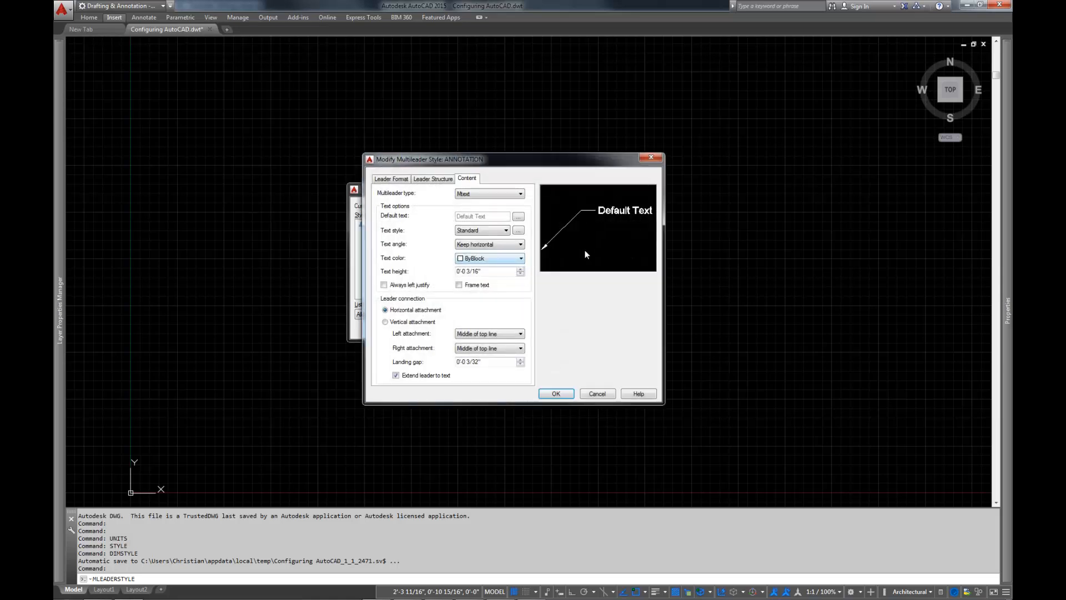
# Step: Set the ANNOTATION multileader style's arrowhead size to 1/8" and its leader type to Spline
pyautogui.click(393, 178)
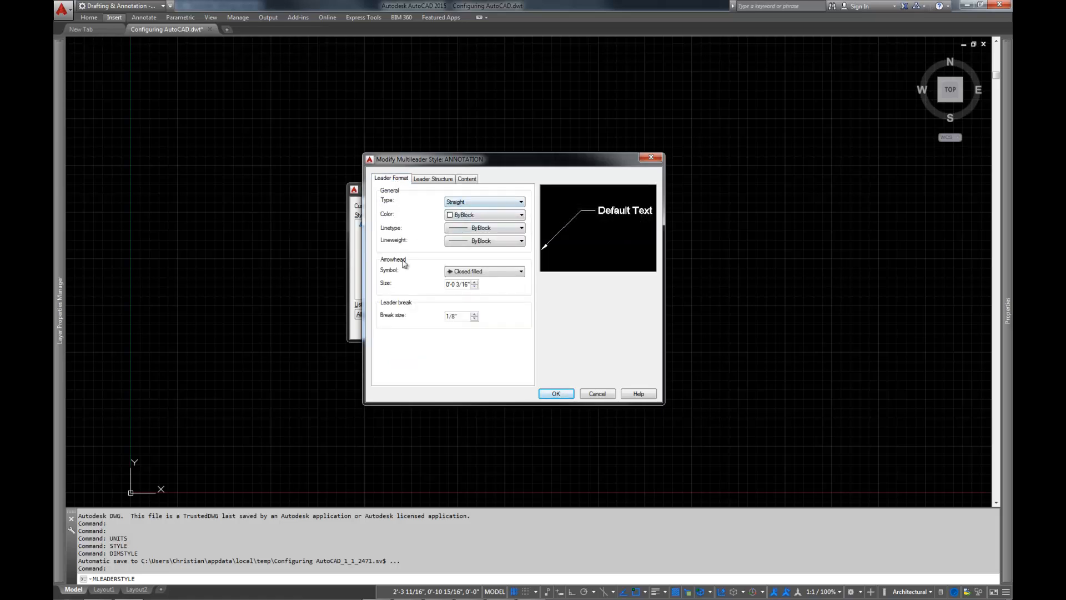
pyautogui.moveTo(456, 284); pyautogui.dragTo(459, 284)
pyautogui.click(527, 354)
pyautogui.click(438, 181)
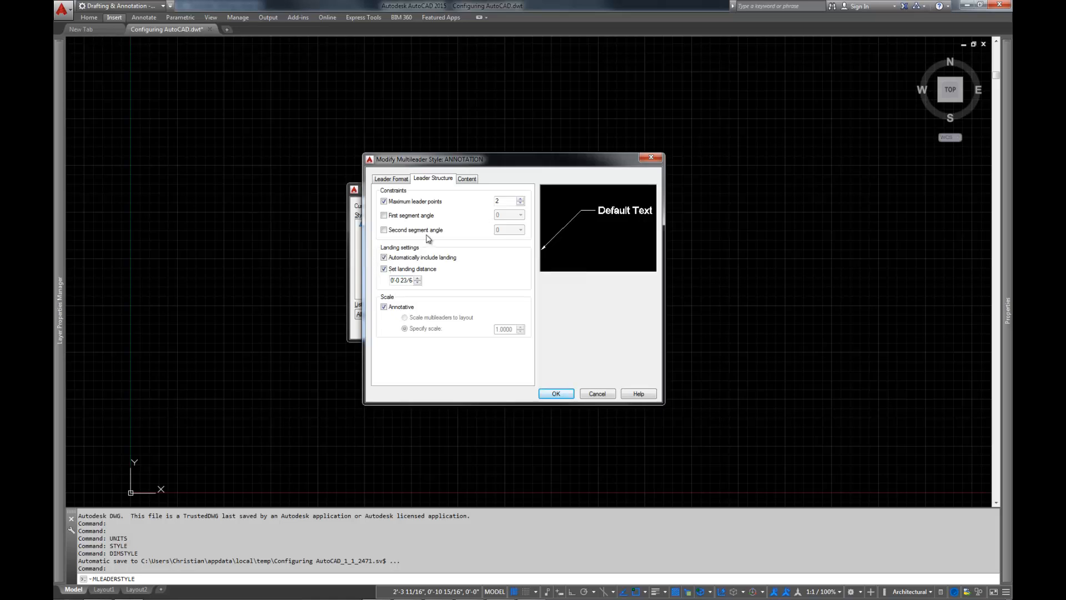
pyautogui.click(391, 179)
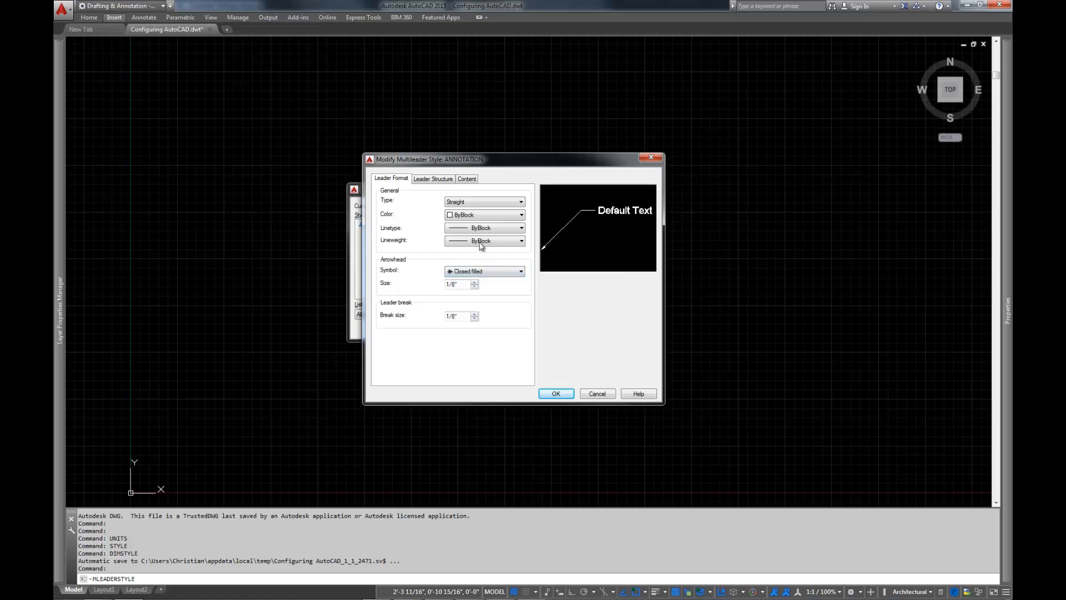
pyautogui.click(487, 202)
pyautogui.click(482, 217)
# Step: Raise the maximum number of leader points for comparison, and lower it again
pyautogui.click(432, 180)
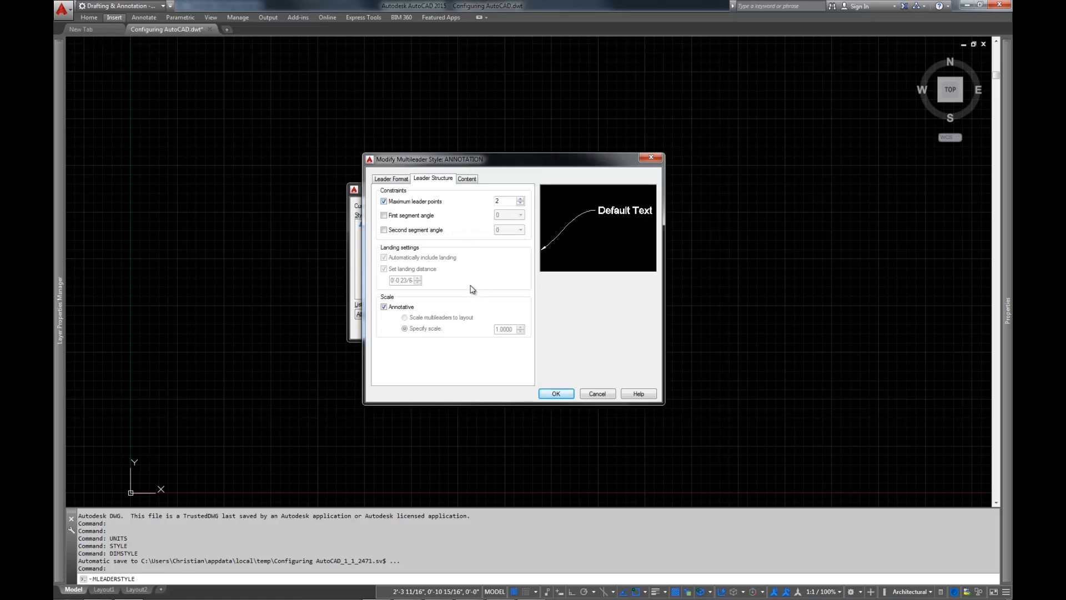
pyautogui.click(520, 198)
pyautogui.click(520, 203)
pyautogui.click(520, 203)
# Step: Assign the ANNOTATION text style to the multileader content and save the multileader style
pyautogui.click(467, 180)
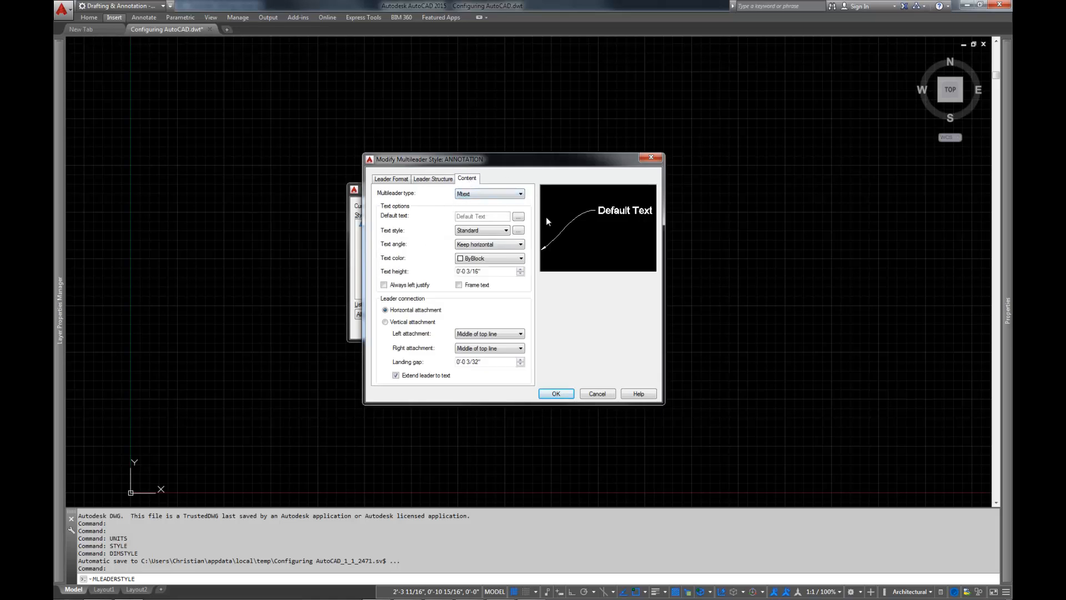
pyautogui.click(466, 230)
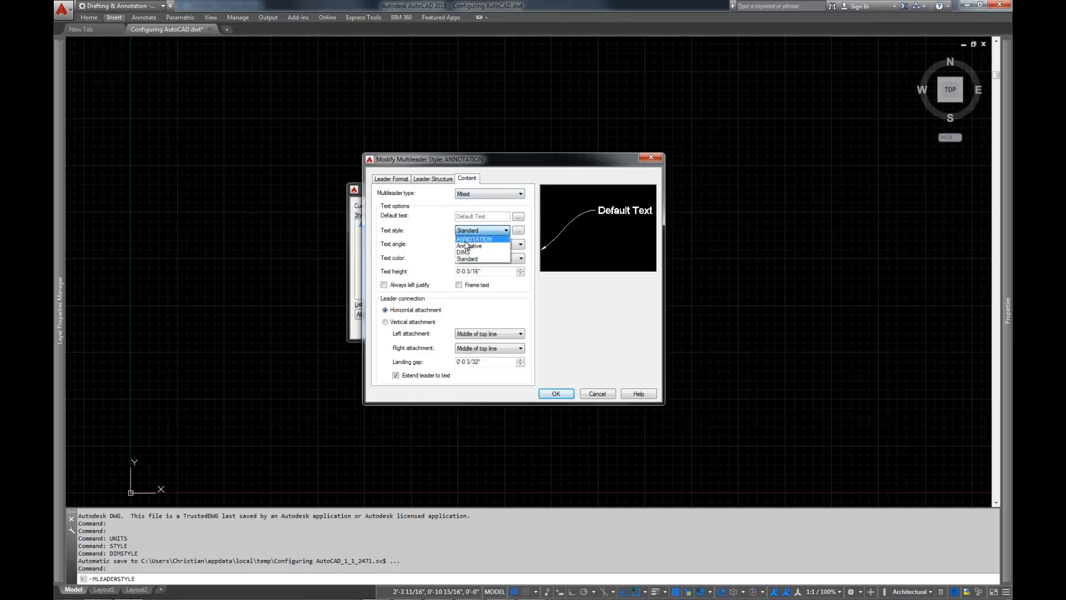
pyautogui.click(473, 239)
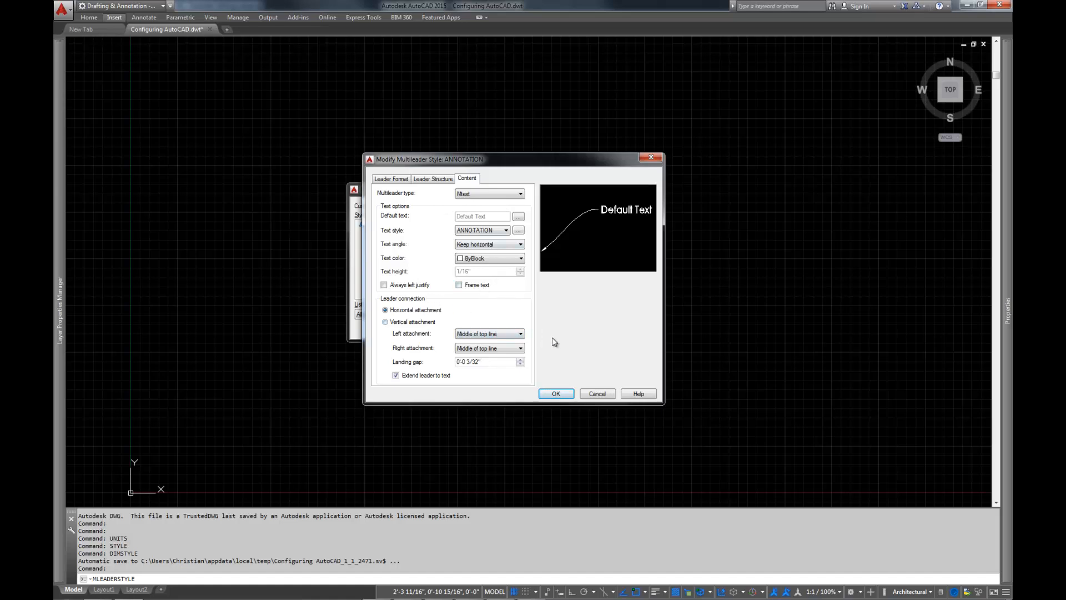
pyautogui.click(556, 394)
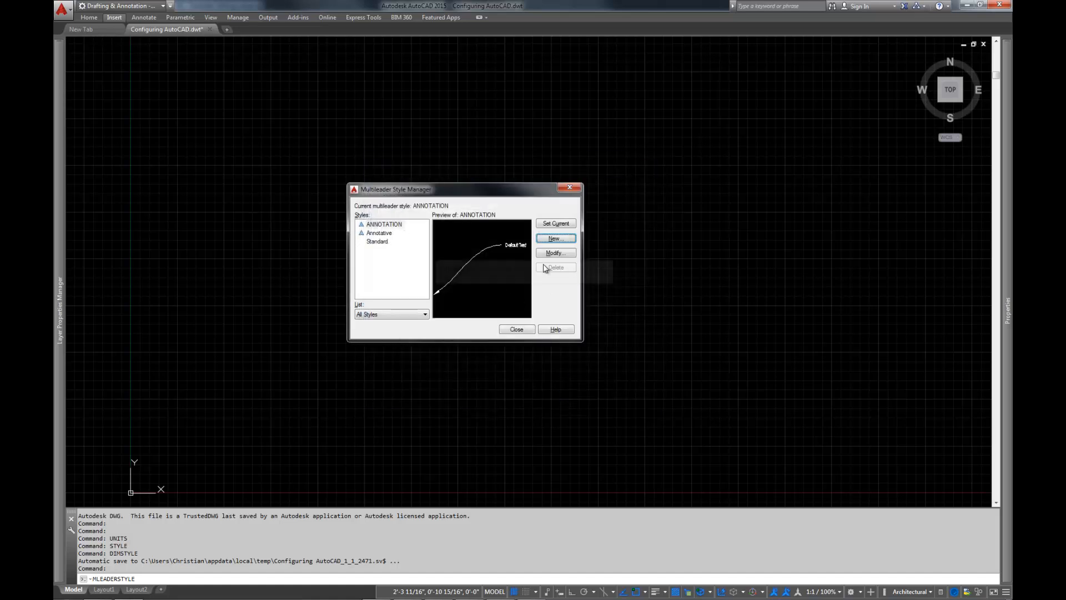
# Step: Create another annotative multileader style named CALLOUTS, starting from the ANNOTATION style
pyautogui.click(556, 238)
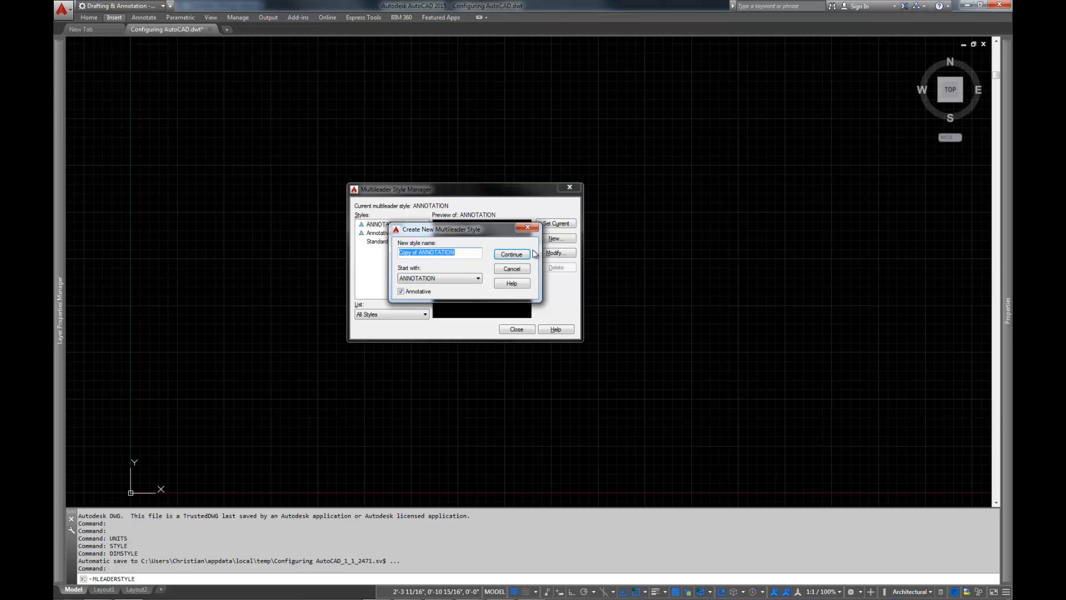
pyautogui.write('CALLOUTS')
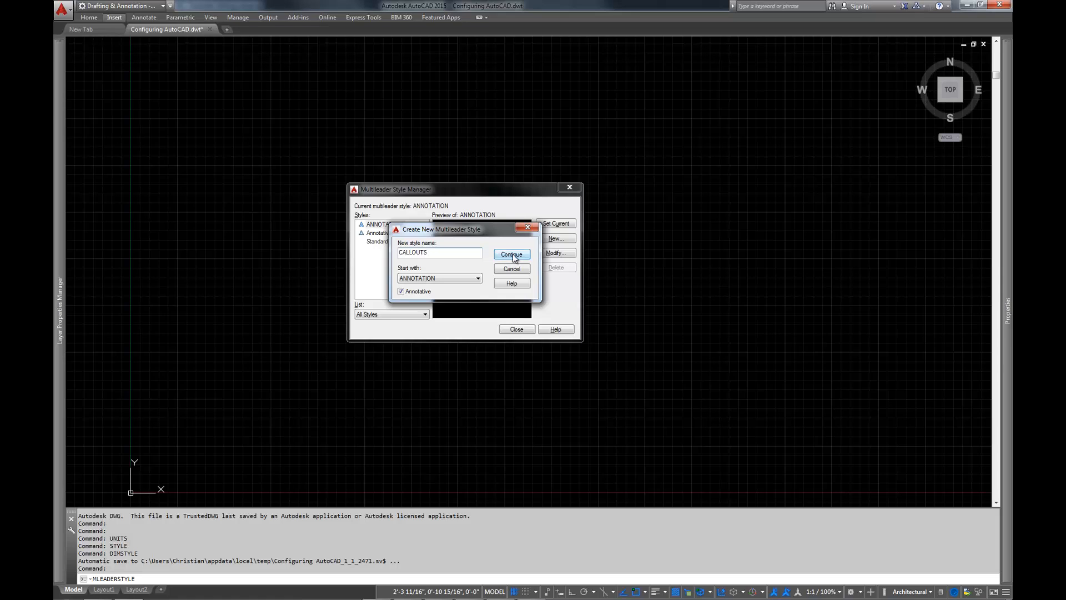
pyautogui.click(511, 255)
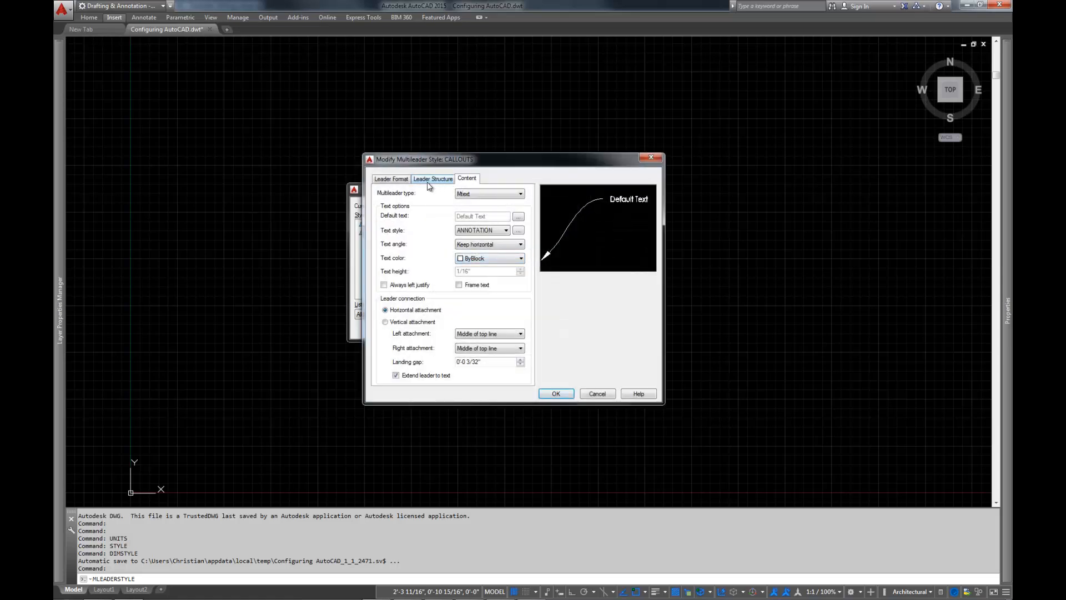
# Step: Set the CALLOUTS multileader type to Block with the Detail Callout source block, save the style and close the style manager
pyautogui.click(395, 180)
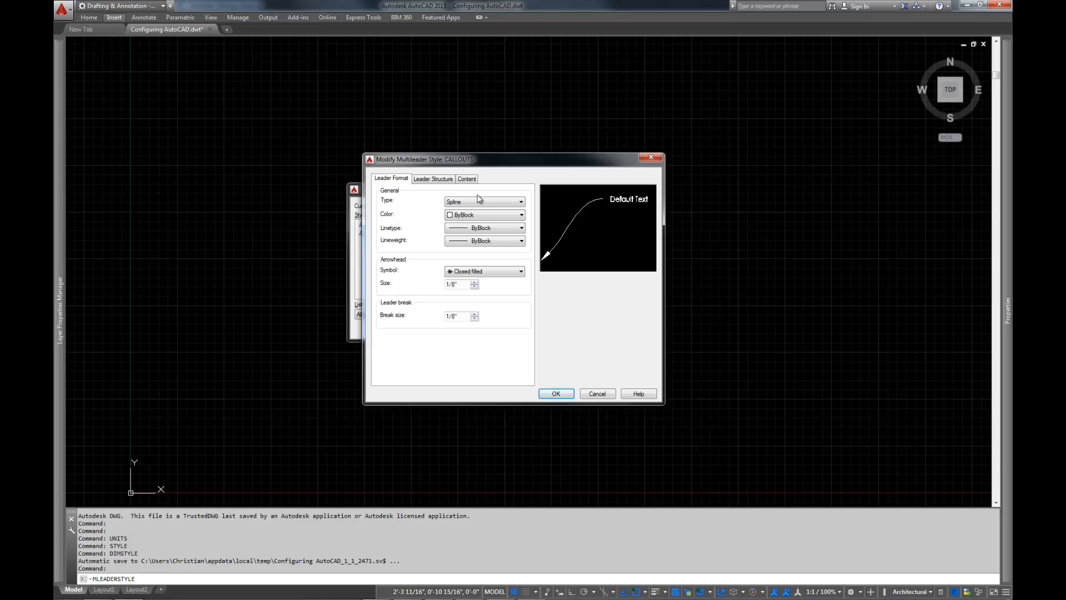
pyautogui.click(466, 179)
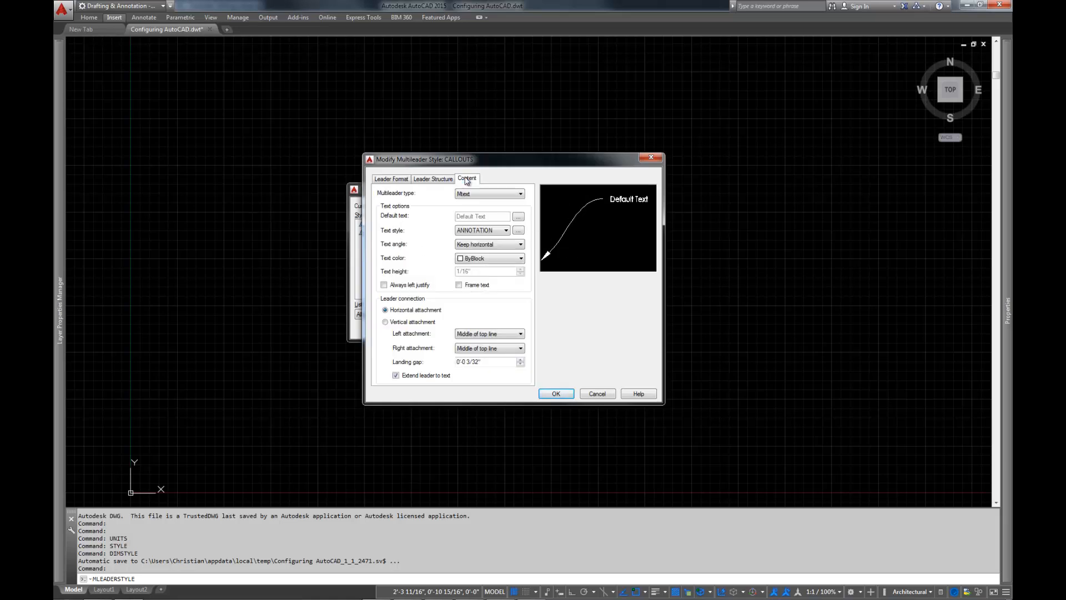
pyautogui.click(481, 194)
pyautogui.click(480, 211)
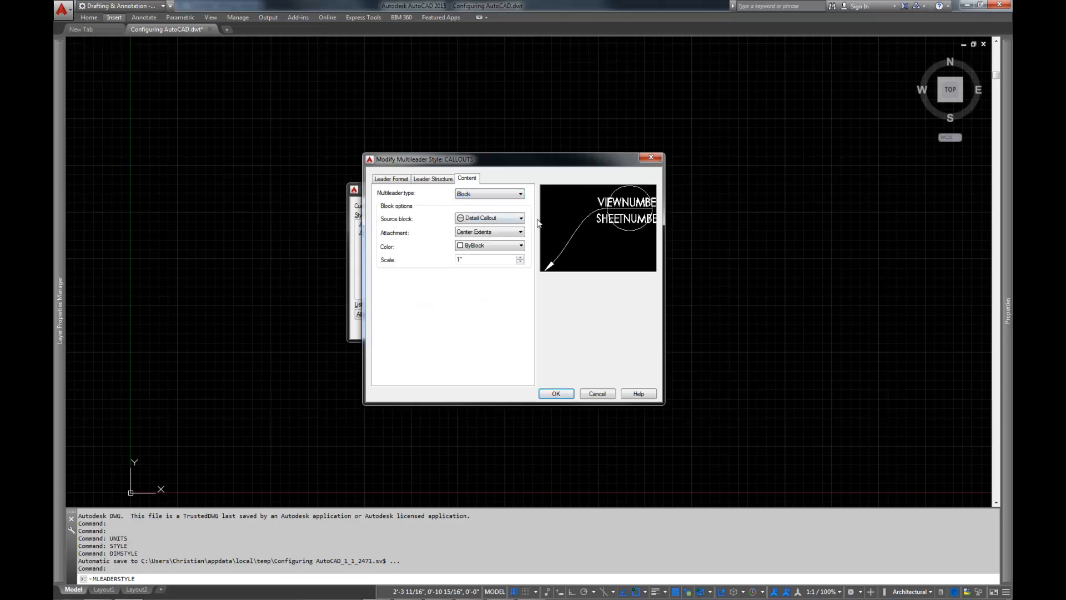
pyautogui.click(503, 221)
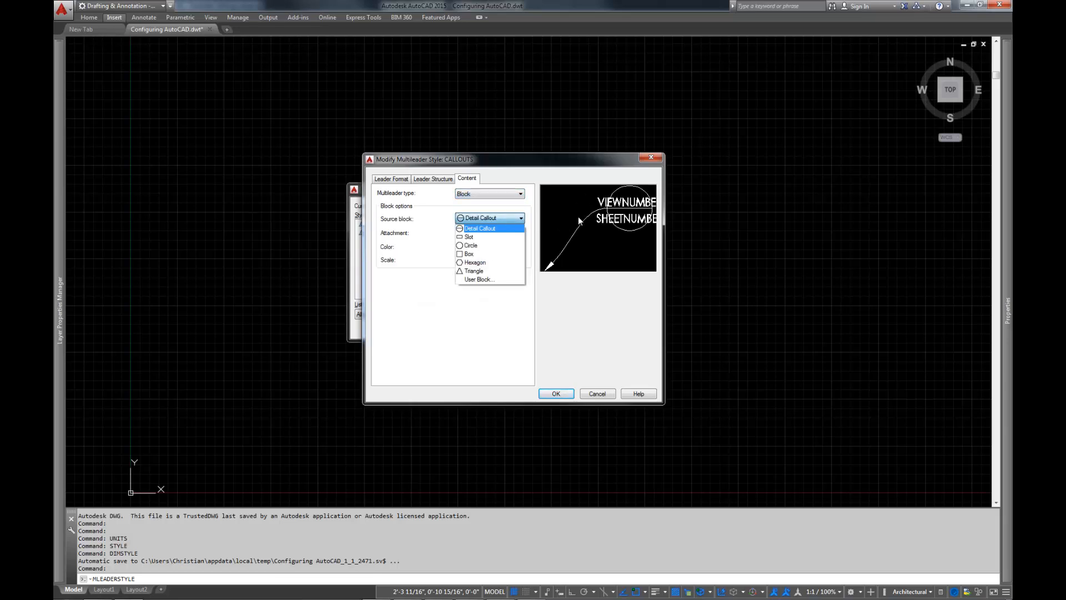
pyautogui.click(559, 300)
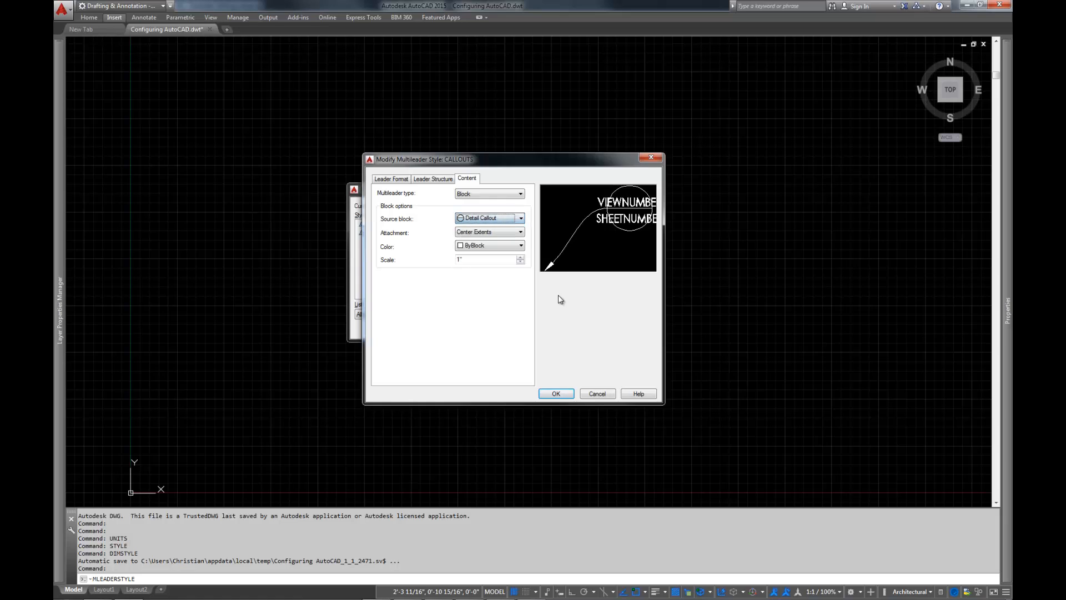
pyautogui.click(557, 393)
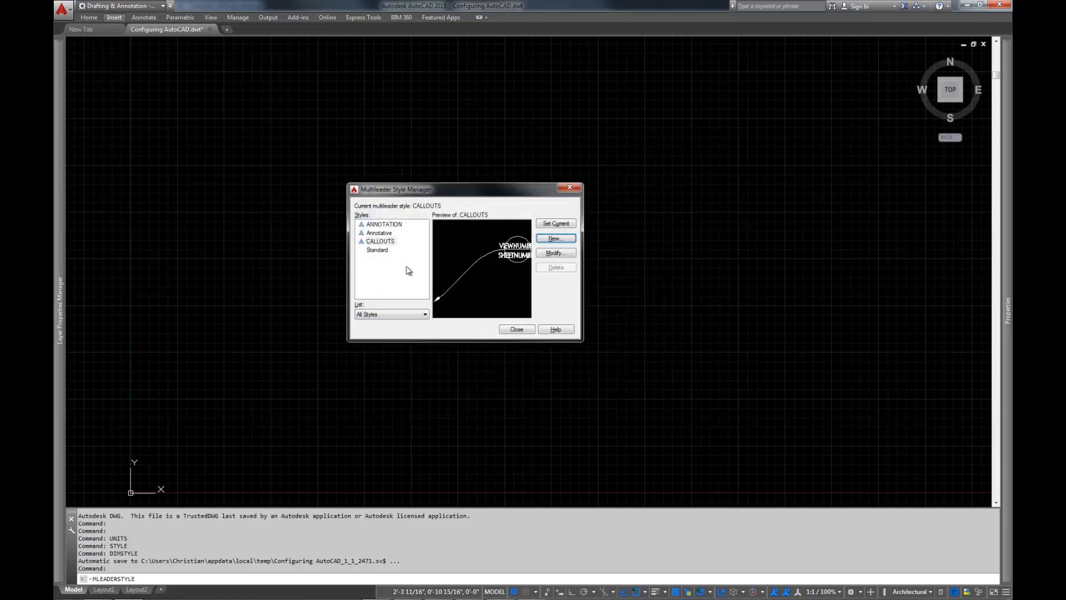
pyautogui.click(517, 330)
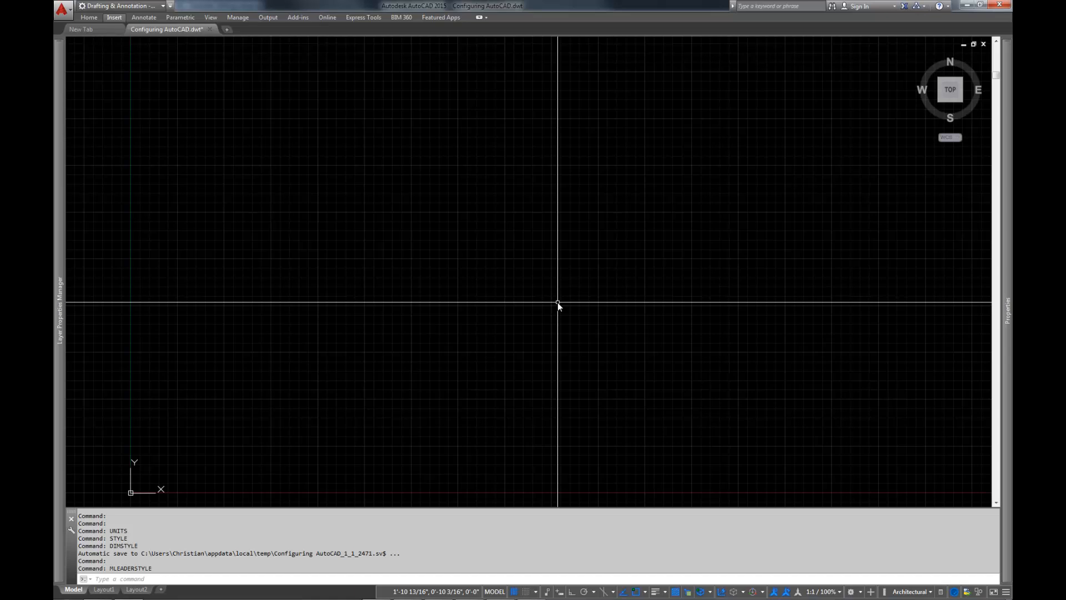
# Step: Open the table style manager to view the Standard table style, and close it without changes
pyautogui.write('TABLESTYLE')
pyautogui.press('Return')
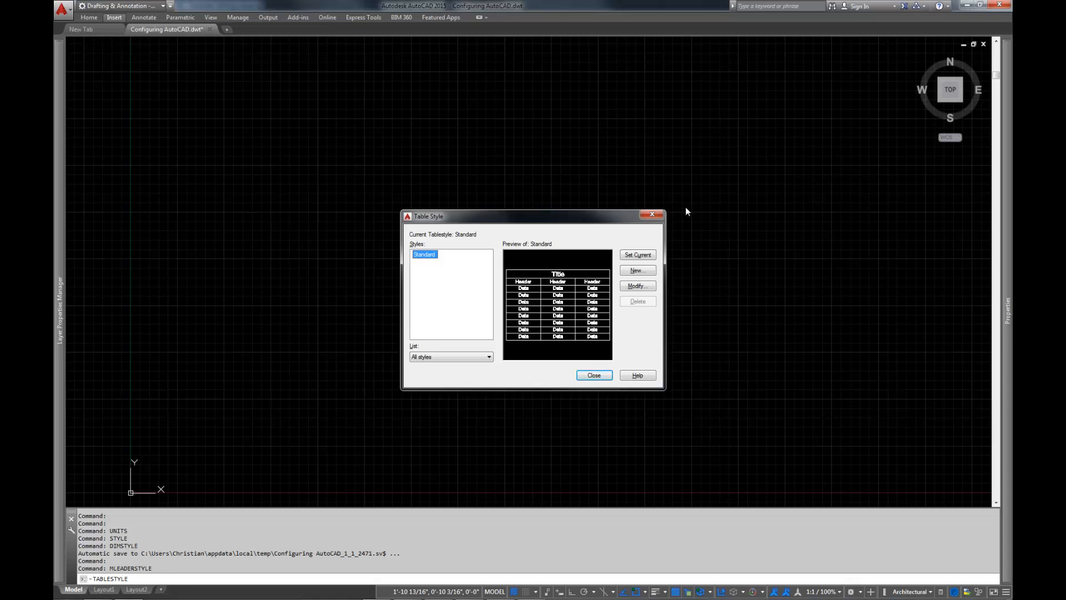
pyautogui.press('Escape')
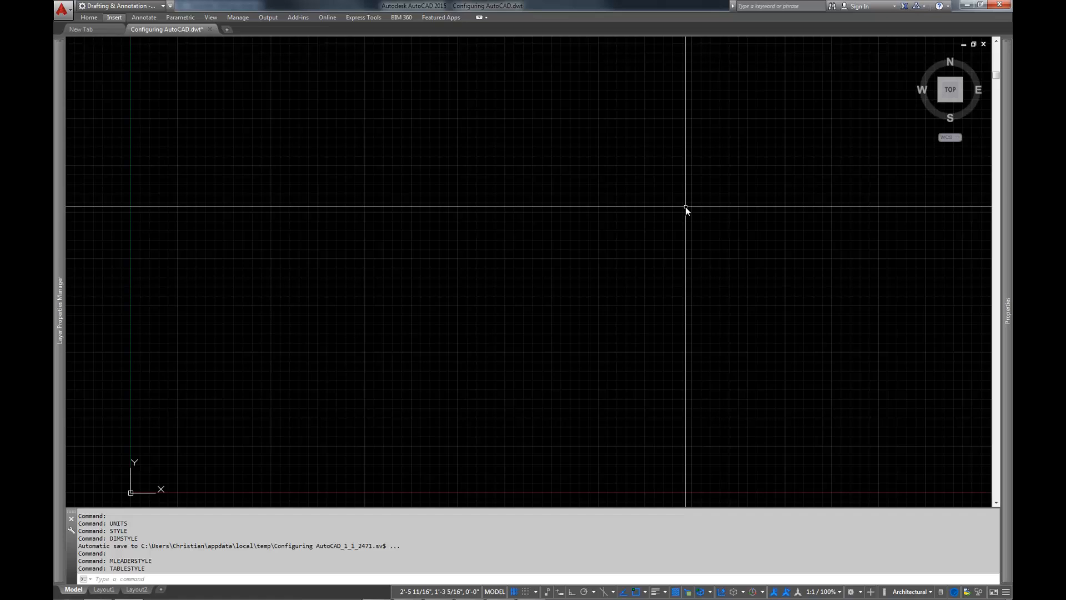
# Step: Load the HIDDEN linetype from acad.lin into the template through the Linetype Manager
pyautogui.write('LINETYPE')
pyautogui.press('Return')
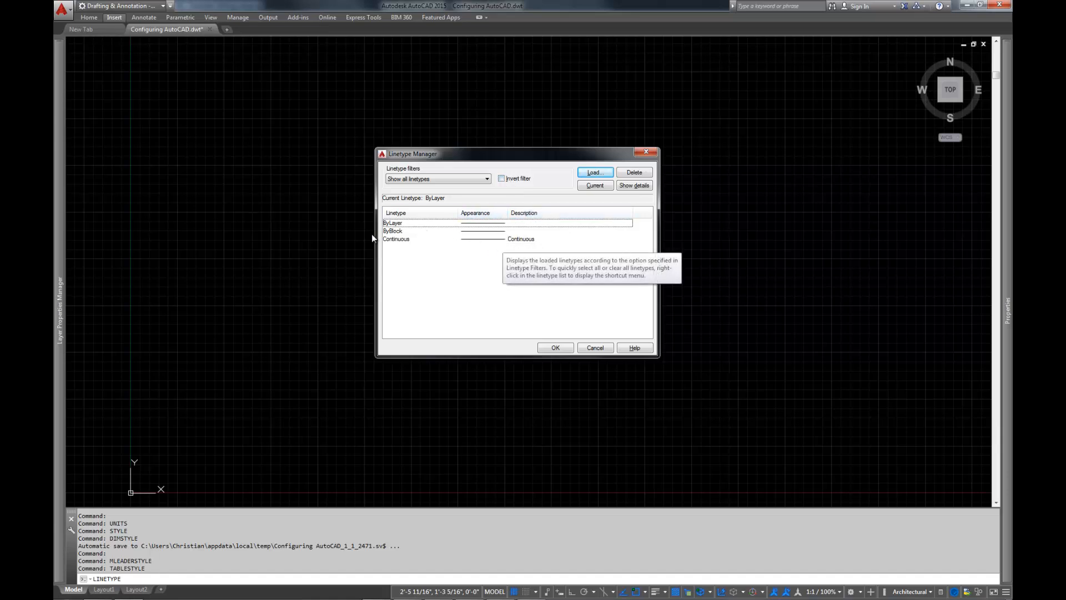
pyautogui.click(414, 231)
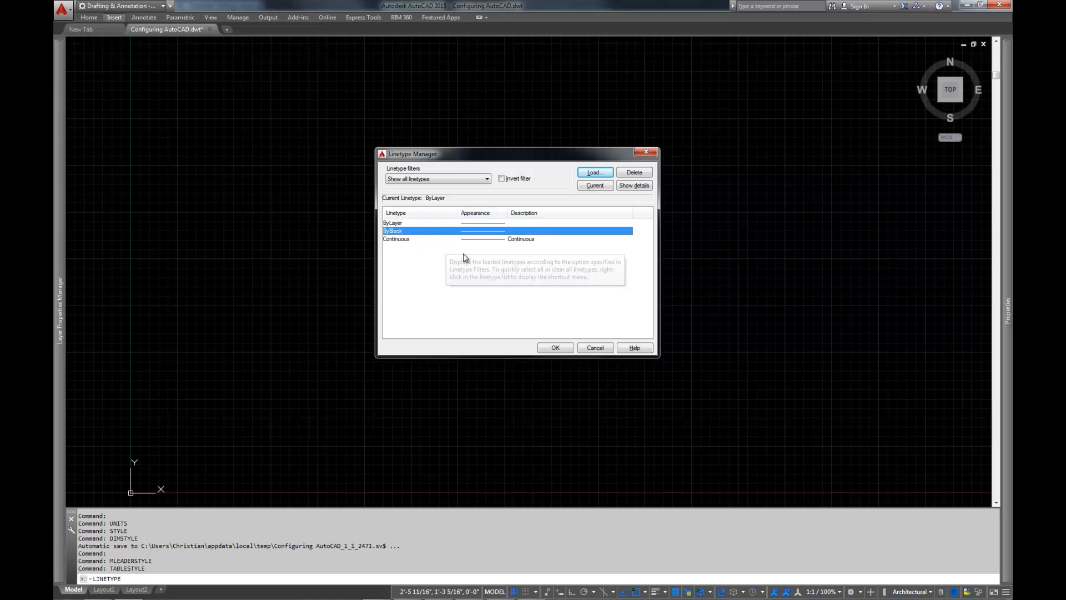
pyautogui.click(444, 240)
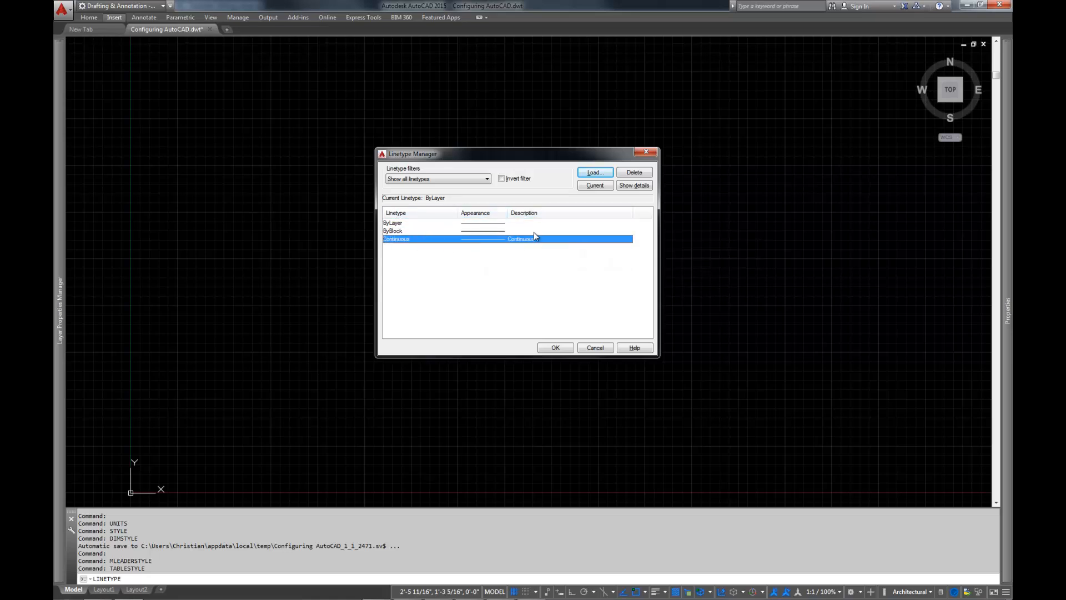
pyautogui.click(595, 172)
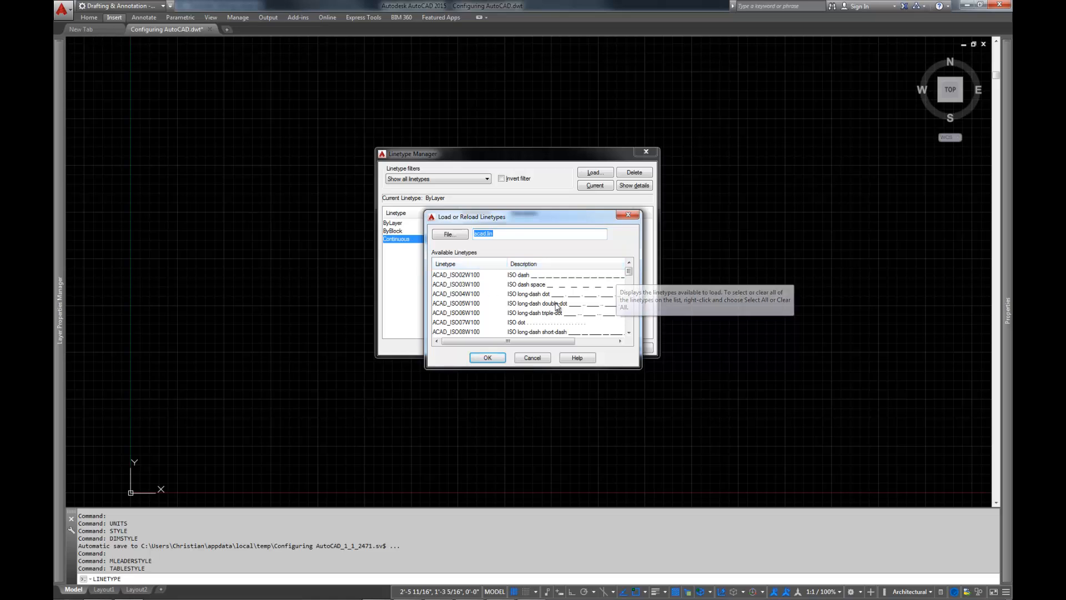
pyautogui.click(629, 314)
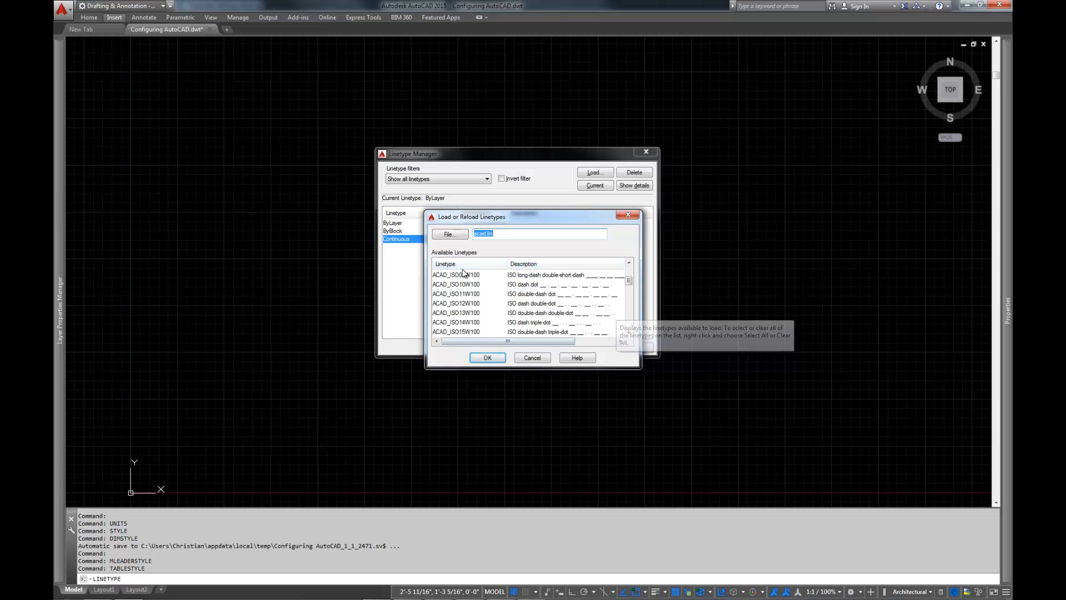
pyautogui.click(631, 318)
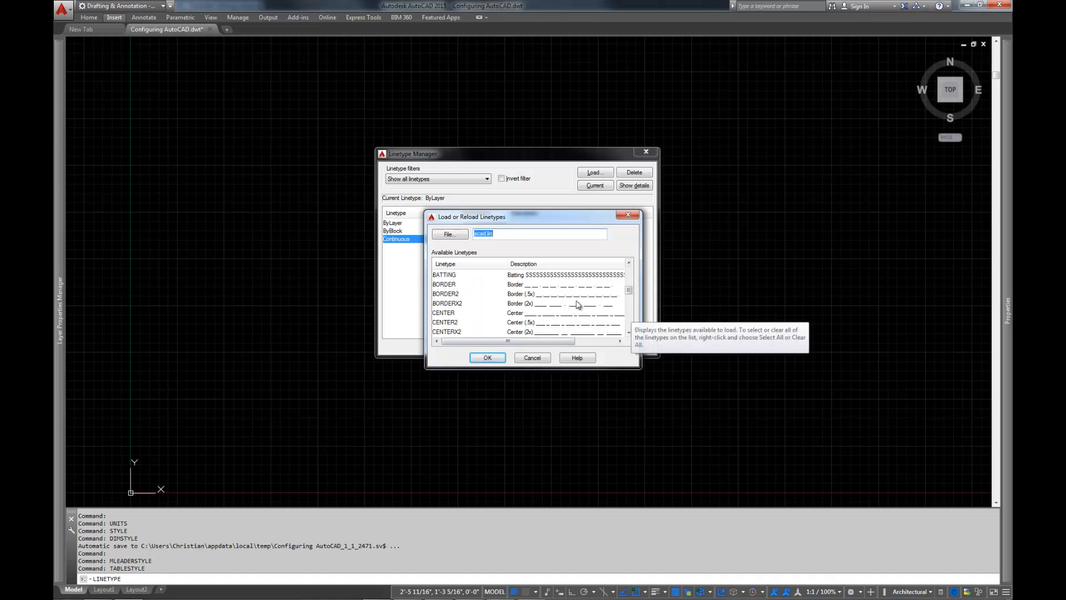
pyautogui.click(630, 315)
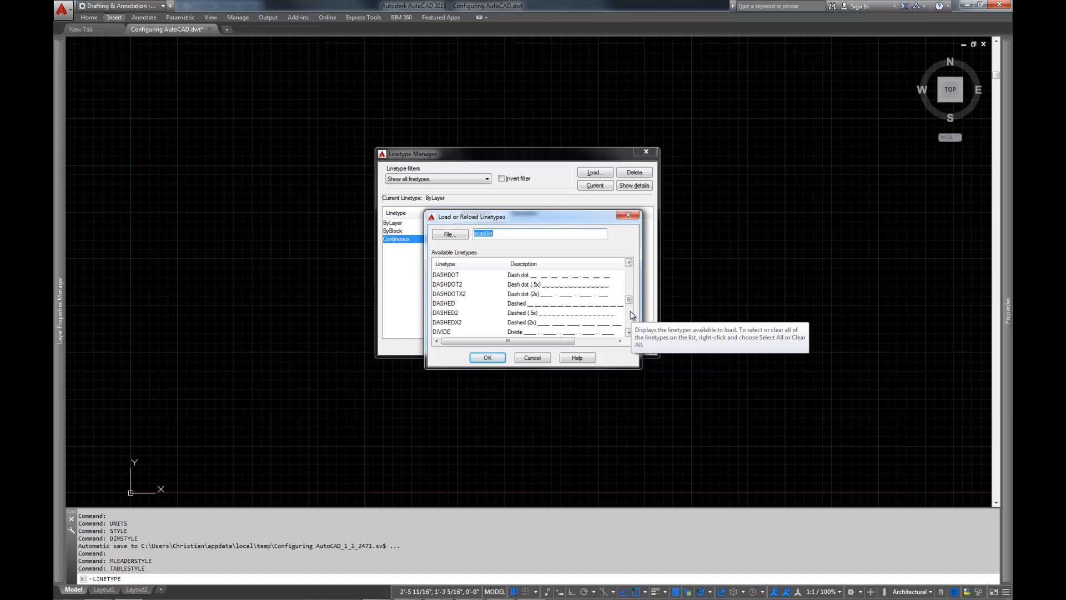
pyautogui.click(628, 322)
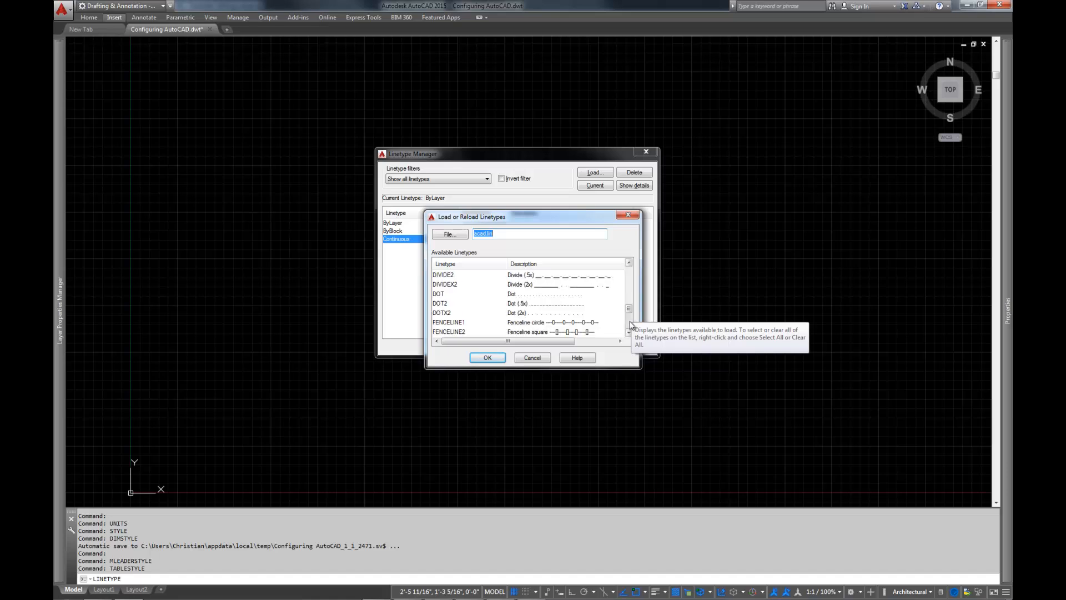
pyautogui.click(486, 309)
pyautogui.scroll(-1, 486, 309)
pyautogui.scroll(1, 477, 309)
pyautogui.scroll(-1, 477, 312)
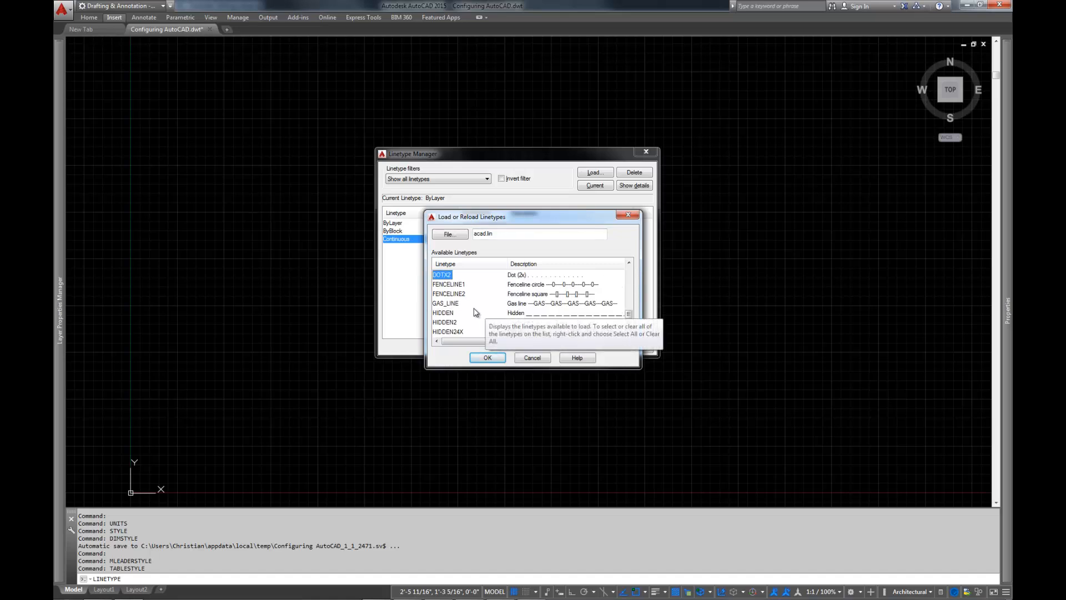
pyautogui.click(448, 313)
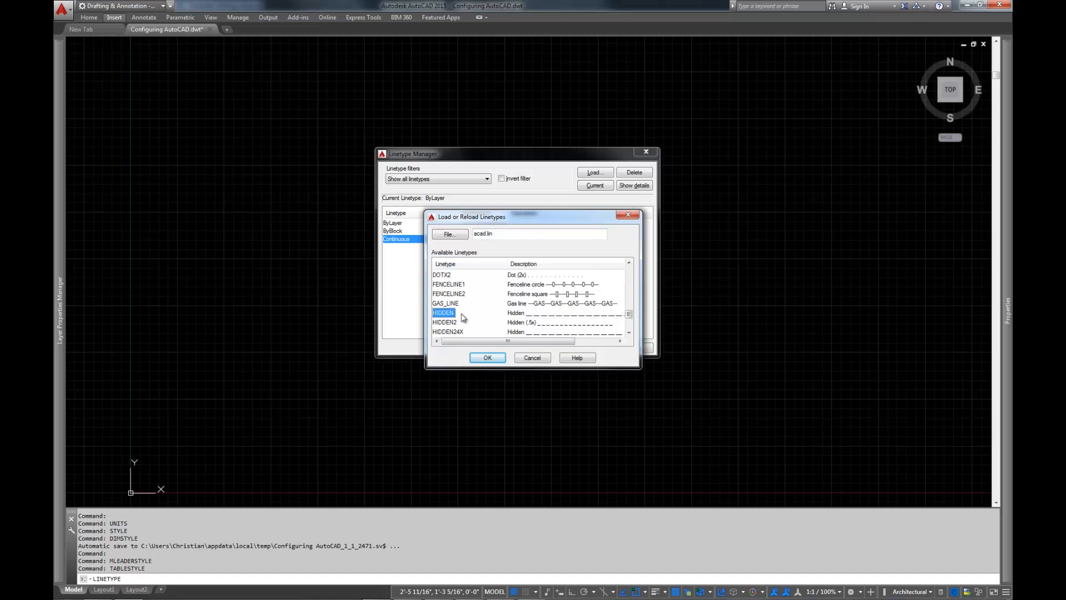
pyautogui.click(487, 359)
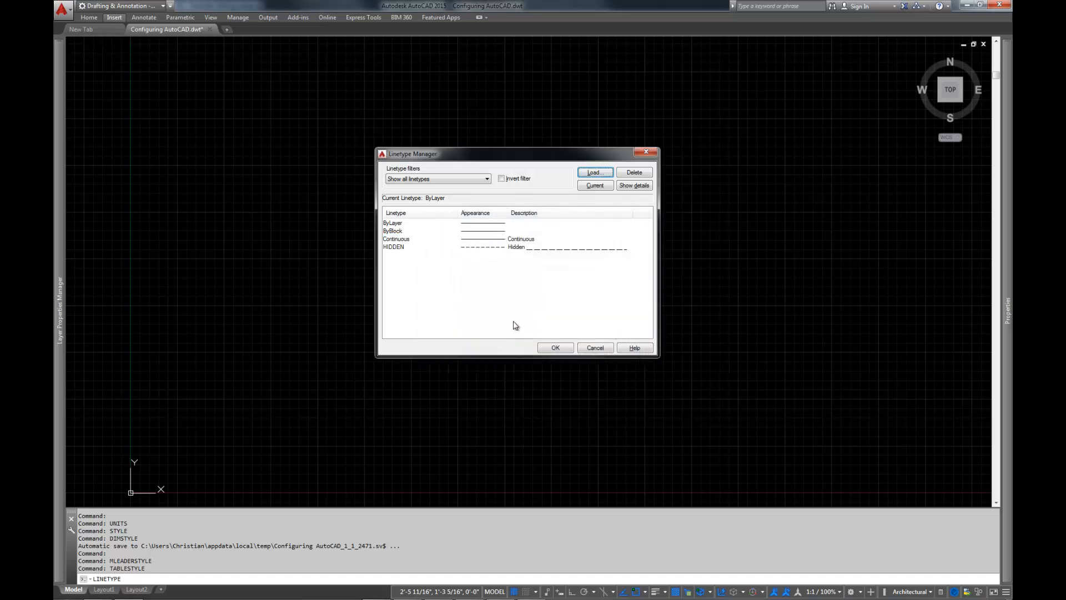
# Step: Load the CENTER linetype from acad.lin into the template and close the Linetype Manager
pyautogui.click(594, 173)
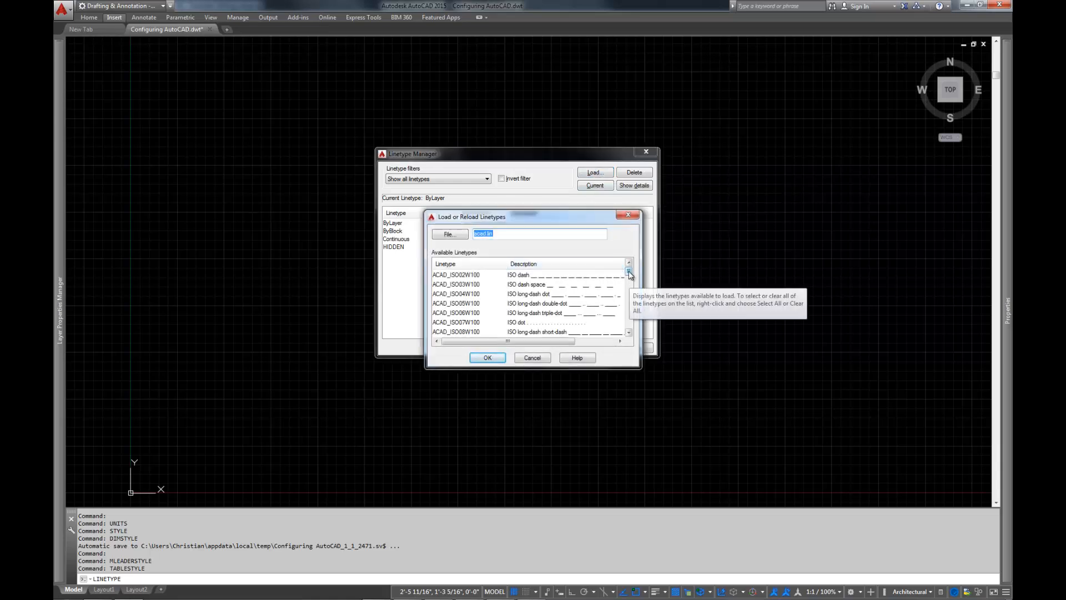
pyautogui.click(629, 314)
pyautogui.click(629, 313)
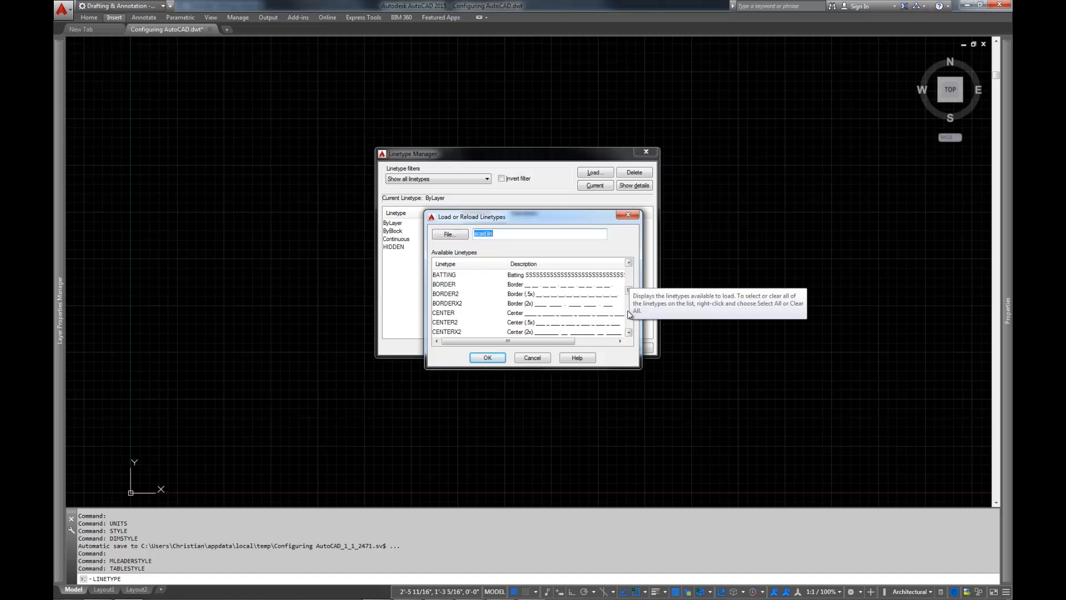
pyautogui.click(471, 314)
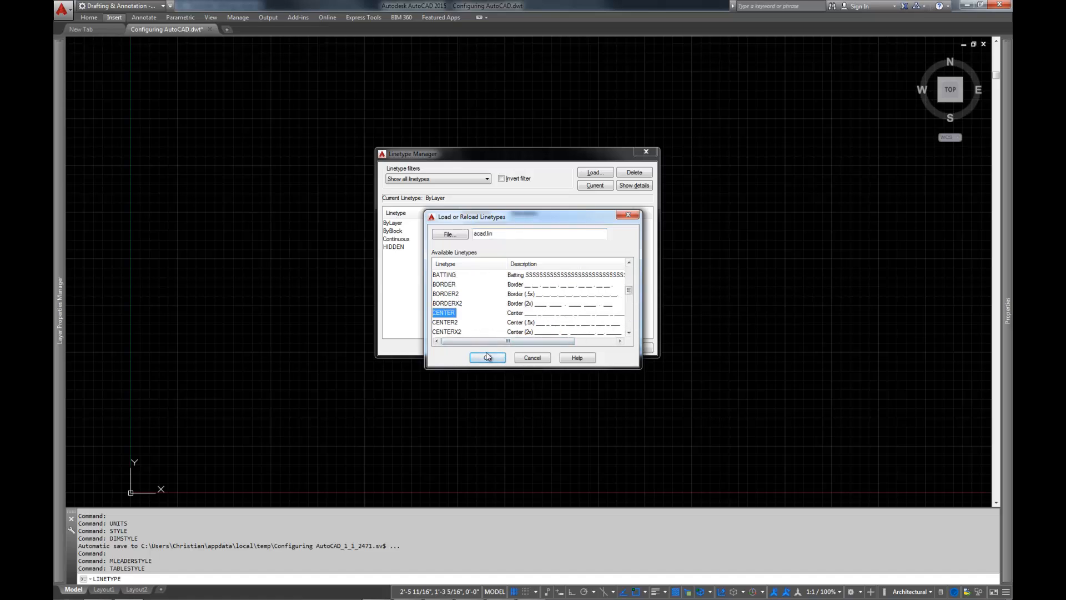
pyautogui.click(487, 356)
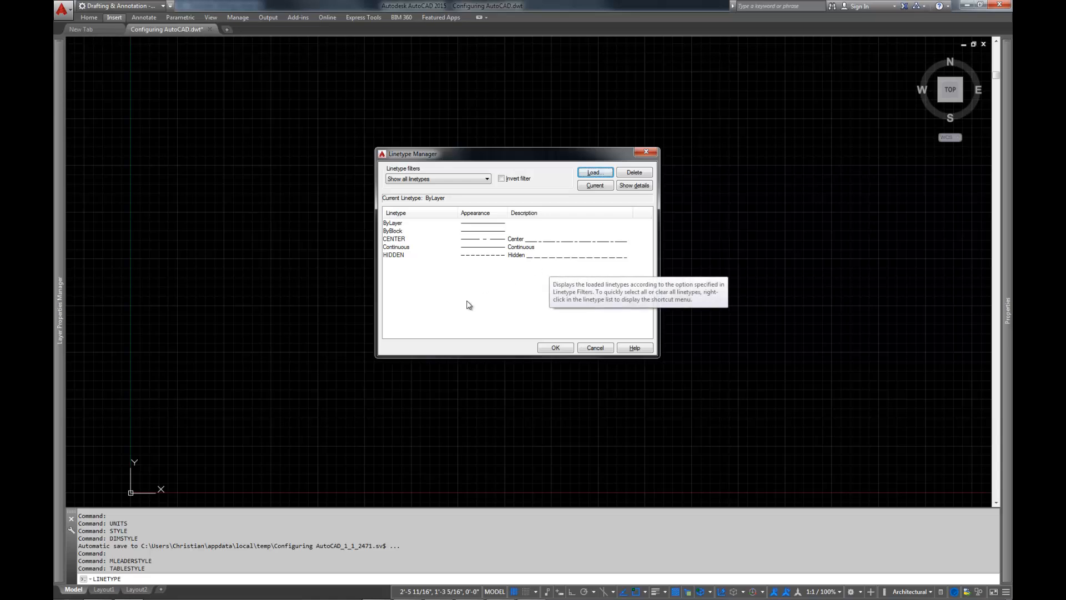
pyautogui.click(555, 348)
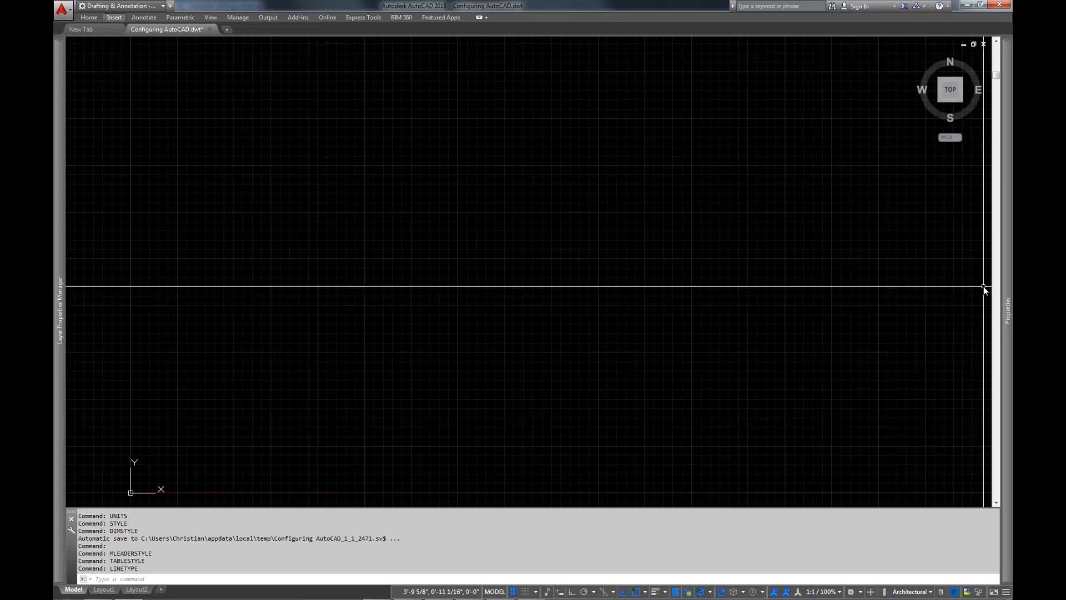
# Step: Open the linetype choices for layer 0 to view the loaded linetypes, and cancel without changes
pyautogui.moveTo(61, 250)
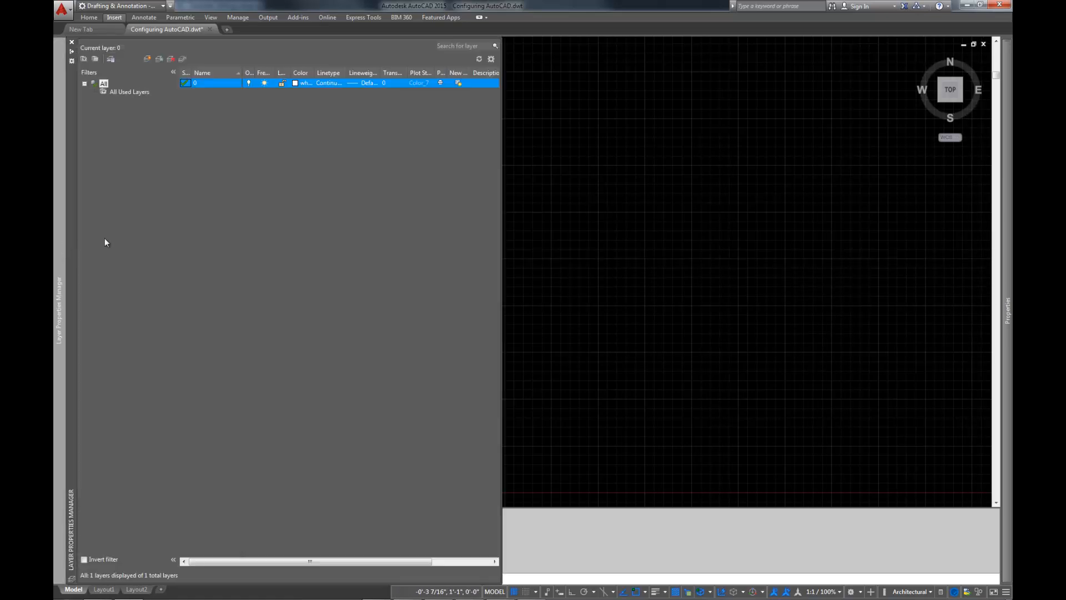
pyautogui.click(334, 85)
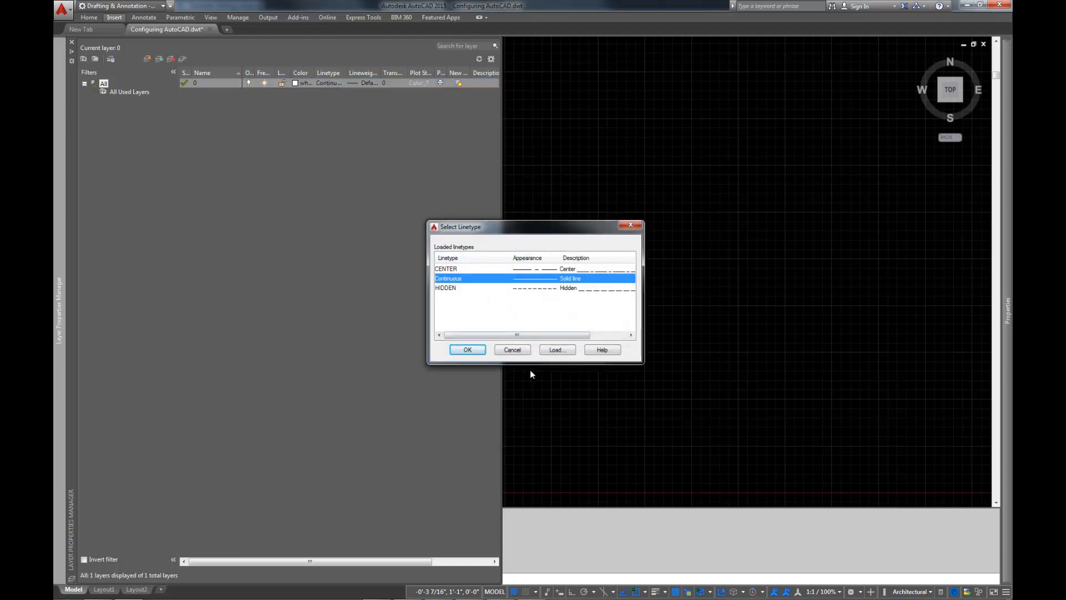
pyautogui.click(511, 349)
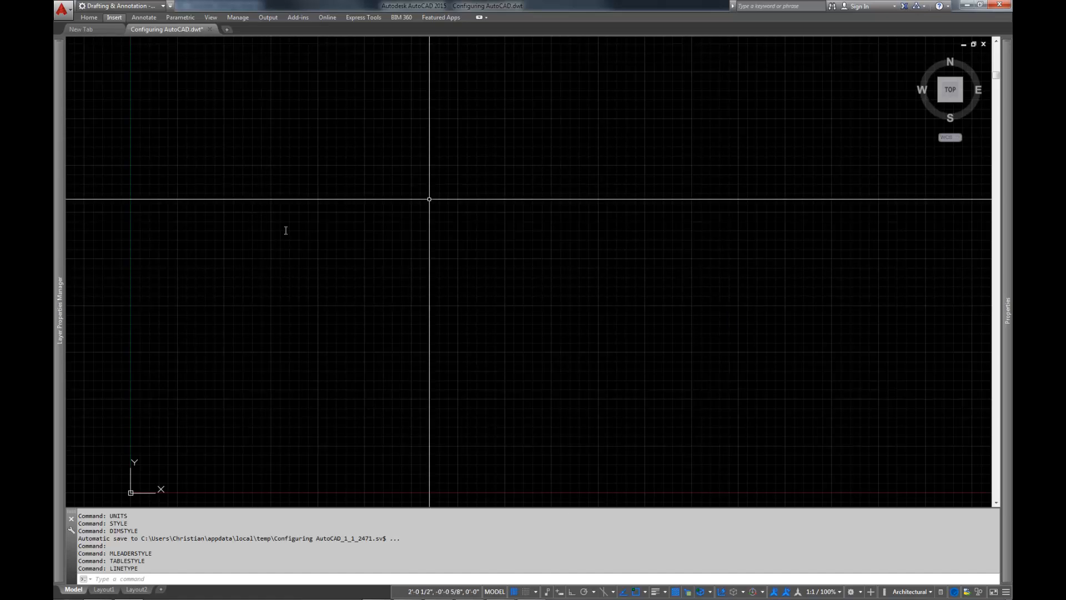
# Step: Turn off the grid and, with Ortho on, draw a vertical and a horizontal ray from the origin 0,0
pyautogui.moveTo(297, 409); pyautogui.dragTo(352, 320, button='middle')
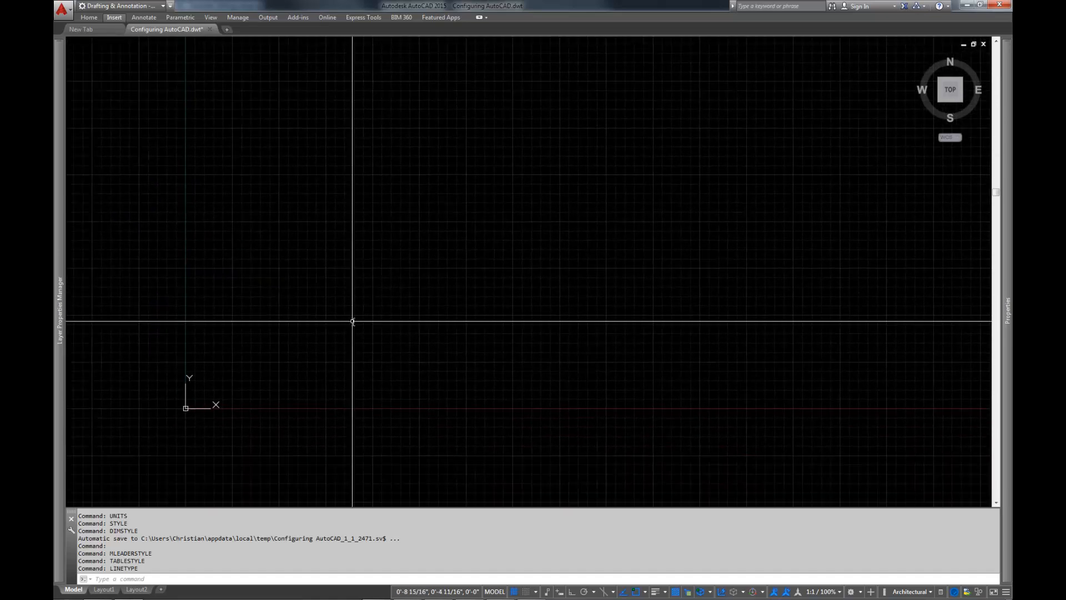
pyautogui.press('F7')
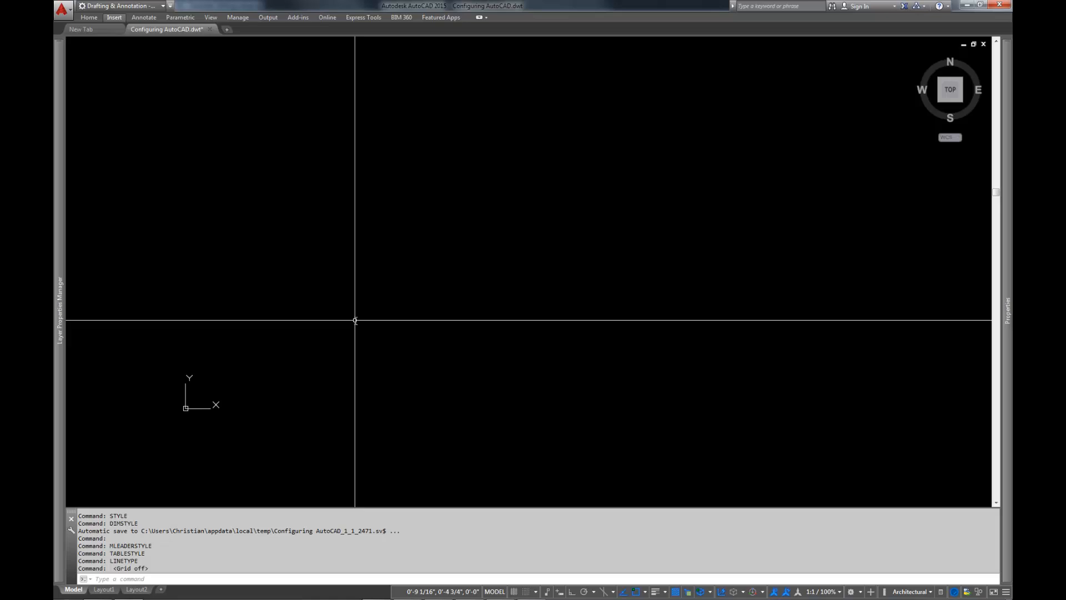
pyautogui.write('RAY')
pyautogui.press('Return')
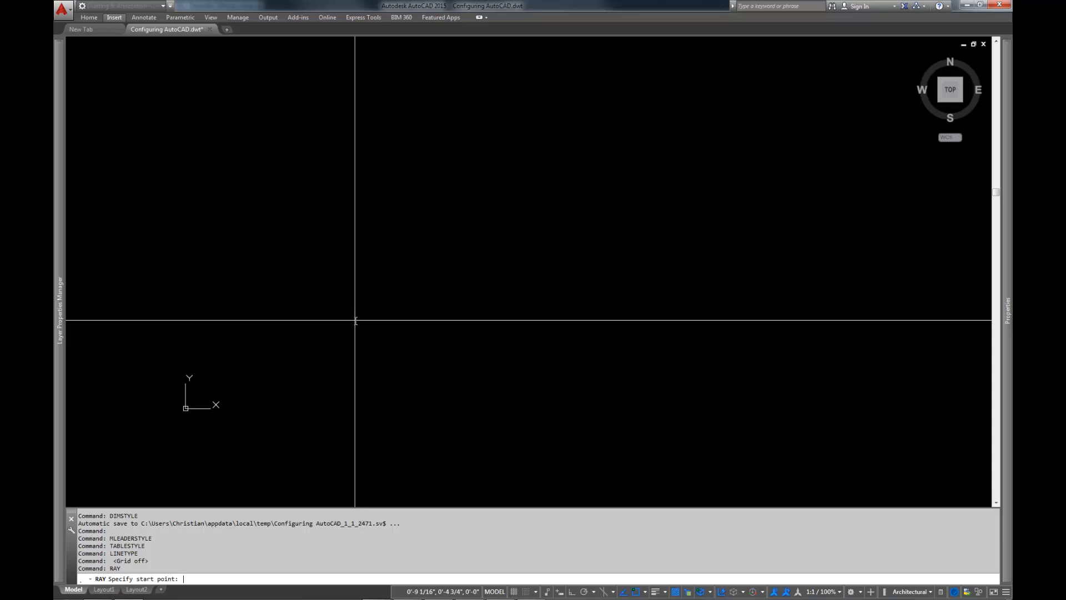
pyautogui.write('0,0')
pyautogui.press('Return')
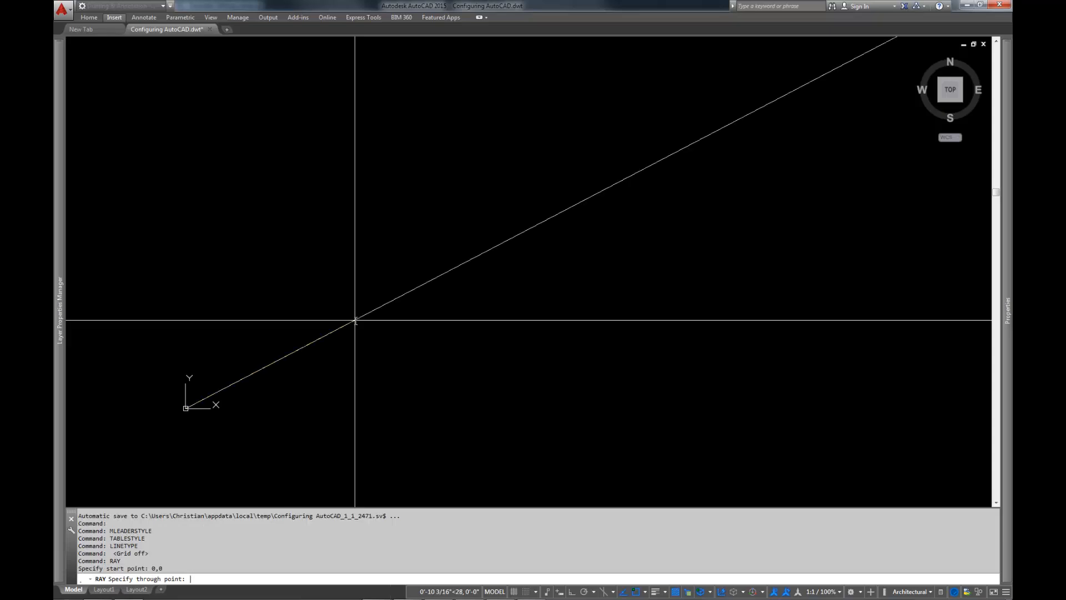
pyautogui.press('F8')
pyautogui.click(266, 252)
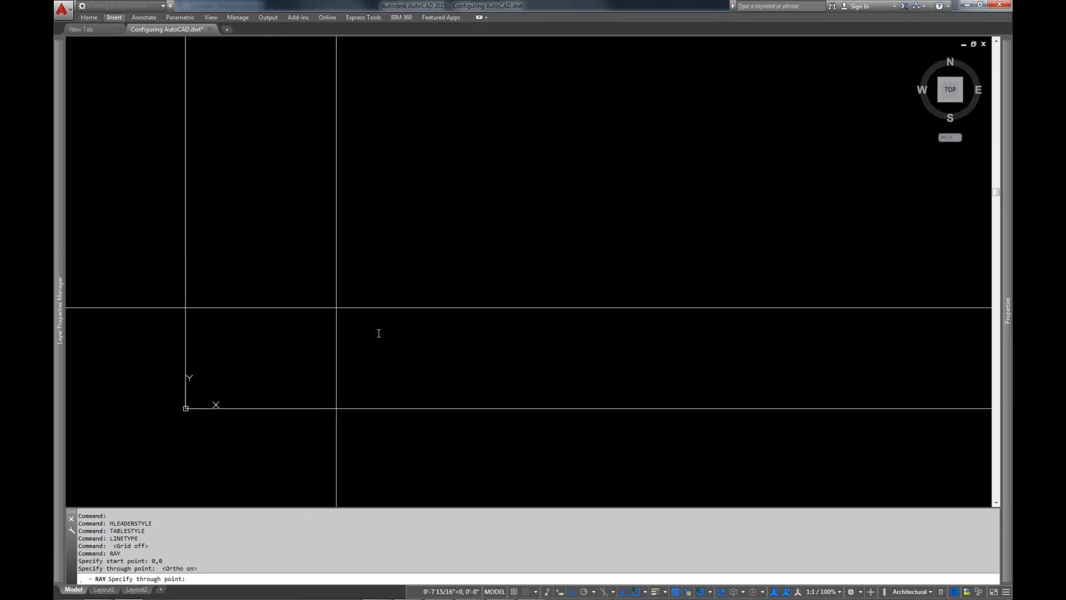
pyautogui.click(388, 348)
pyautogui.press('Return')
pyautogui.moveTo(440, 311)
pyautogui.mouseDown(button='middle')
pyautogui.moveTo(418, 372)
pyautogui.moveTo(396, 378)
pyautogui.mouseUp(button='middle')
pyautogui.scroll(-4, 286, 371)
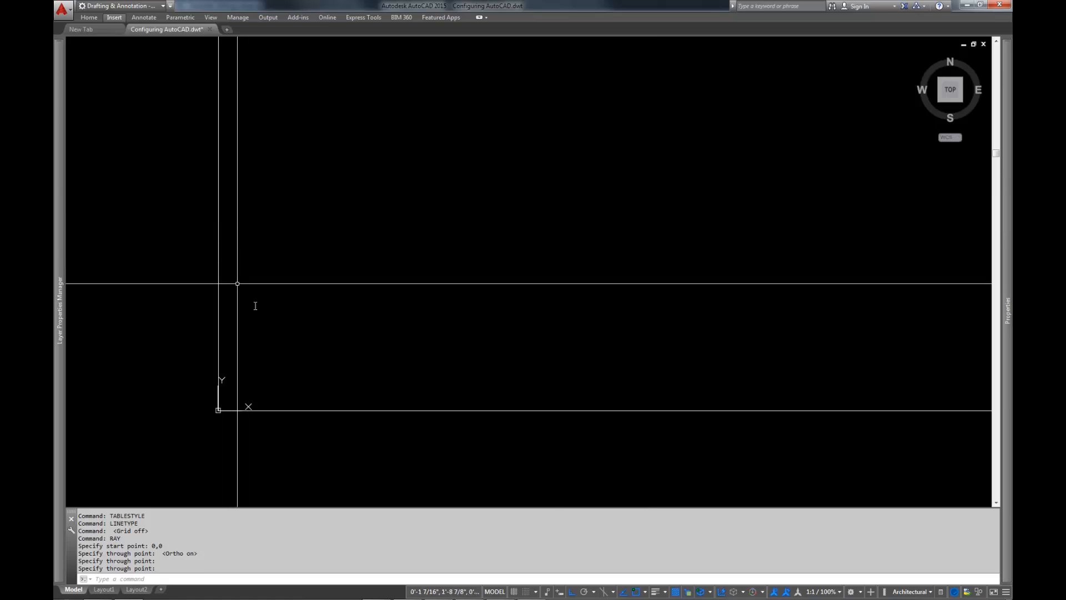
pyautogui.moveTo(324, 350); pyautogui.dragTo(421, 356, button='middle')
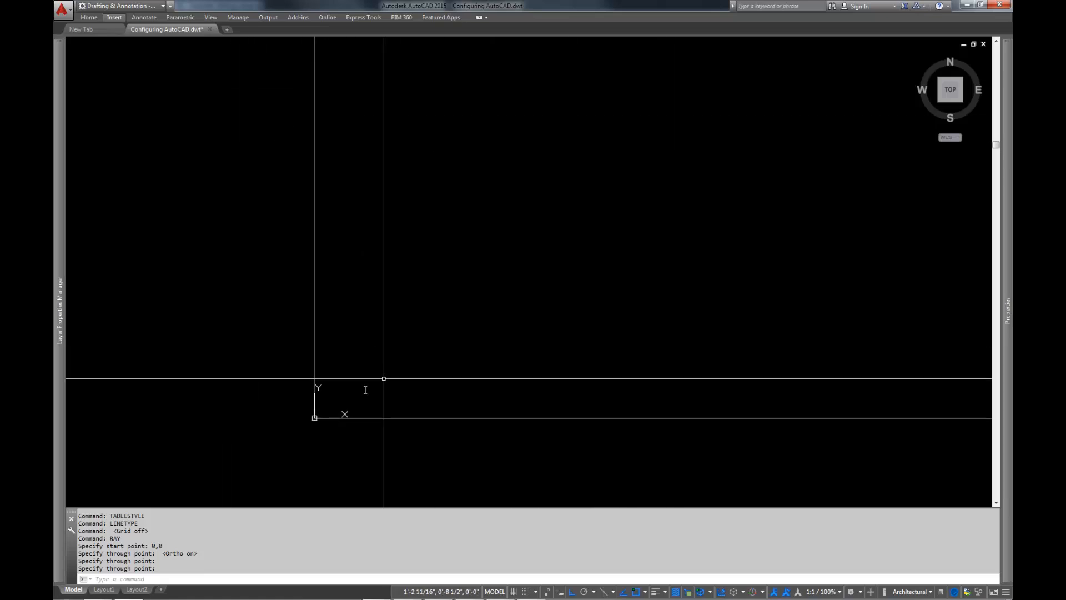
pyautogui.scroll(2, 364, 388)
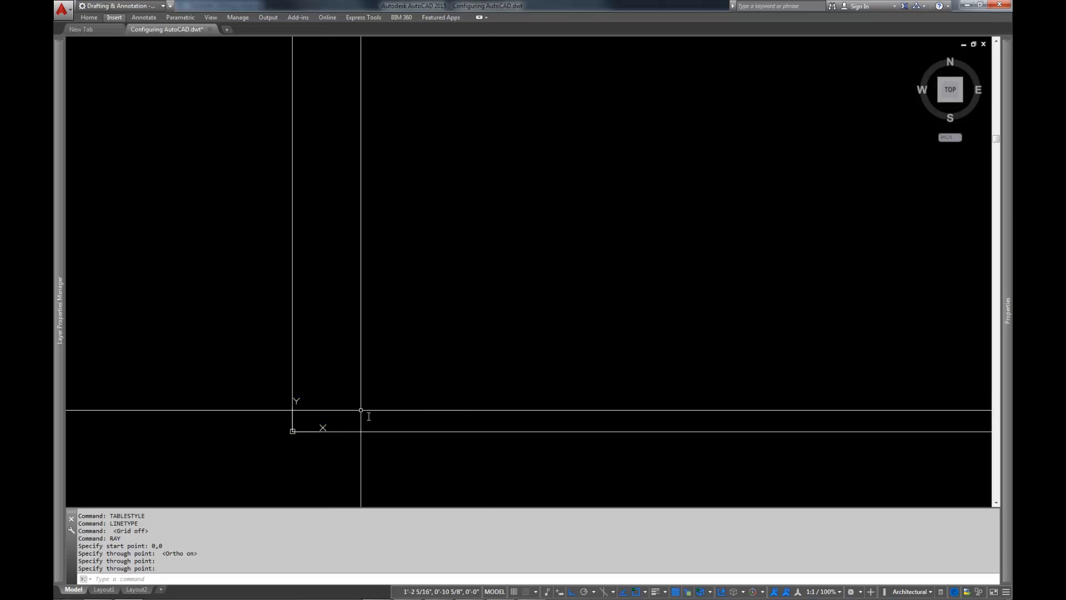
pyautogui.scroll(-5, 368, 361)
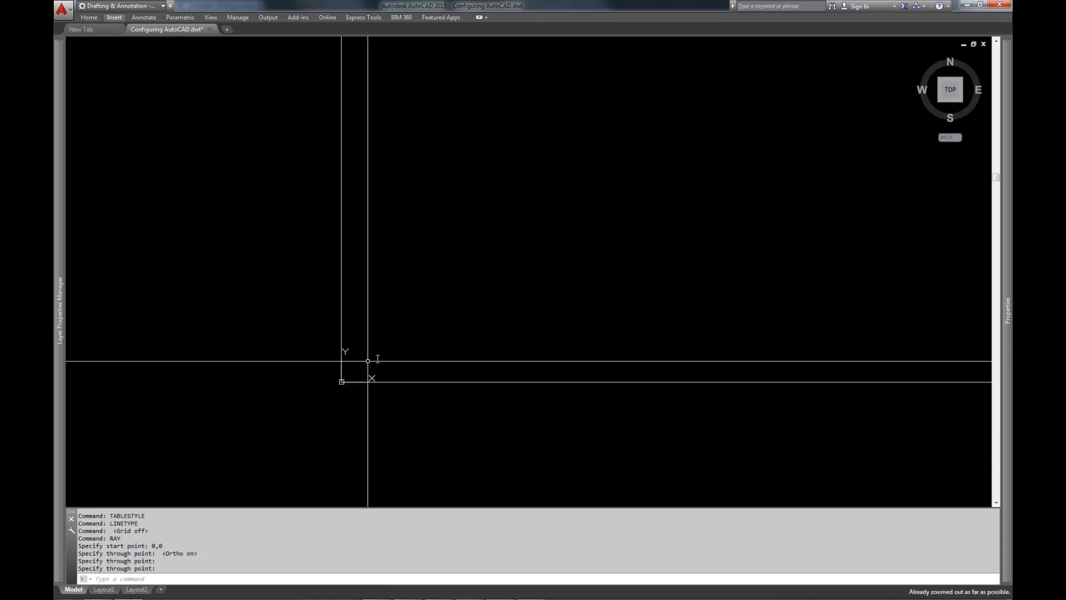
pyautogui.moveTo(367, 361)
pyautogui.mouseDown(button='middle')
pyautogui.moveTo(397, 357)
pyautogui.moveTo(333, 383)
pyautogui.moveTo(485, 310)
pyautogui.moveTo(423, 340)
pyautogui.mouseUp(button='middle')
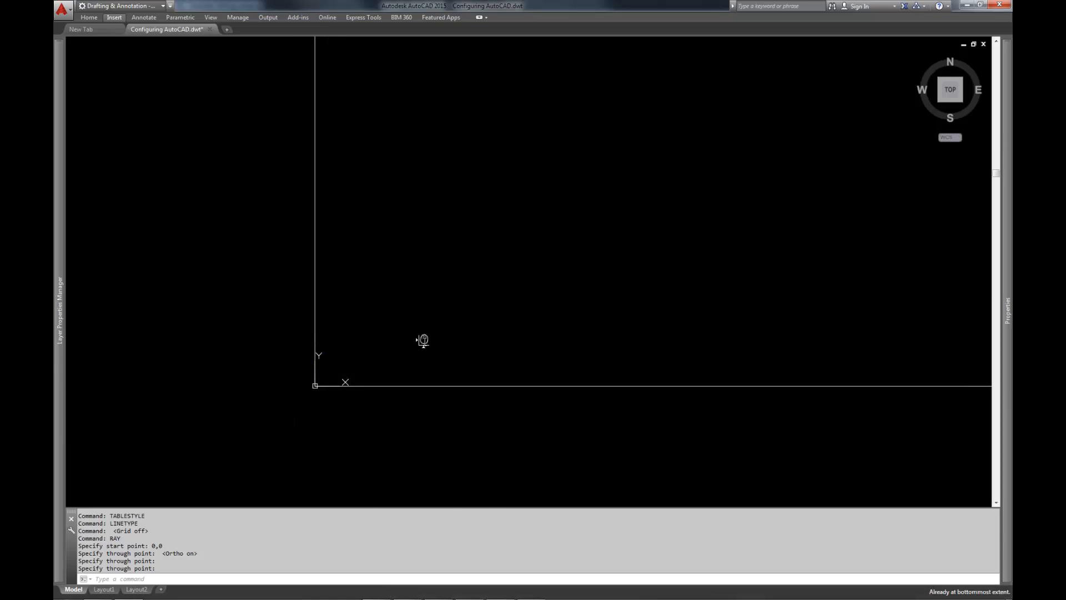
pyautogui.moveTo(424, 340); pyautogui.dragTo(422, 342, button='middle')
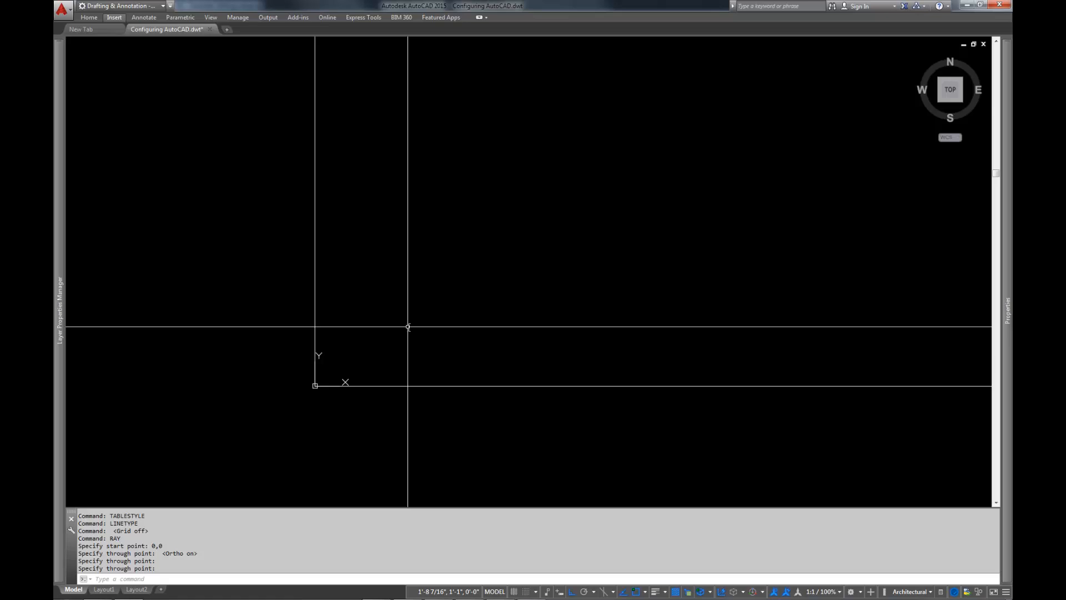
# Step: Draw a rectangle from 0,0 to 300',300' in model space
pyautogui.write('rec')
pyautogui.press('Return')
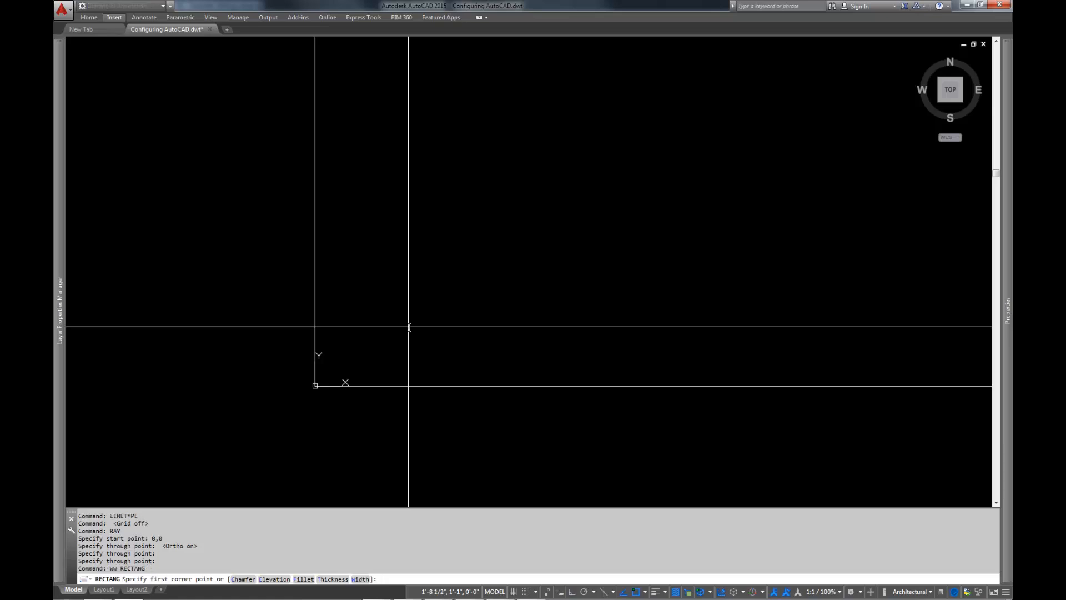
pyautogui.write('0,0')
pyautogui.press('Return')
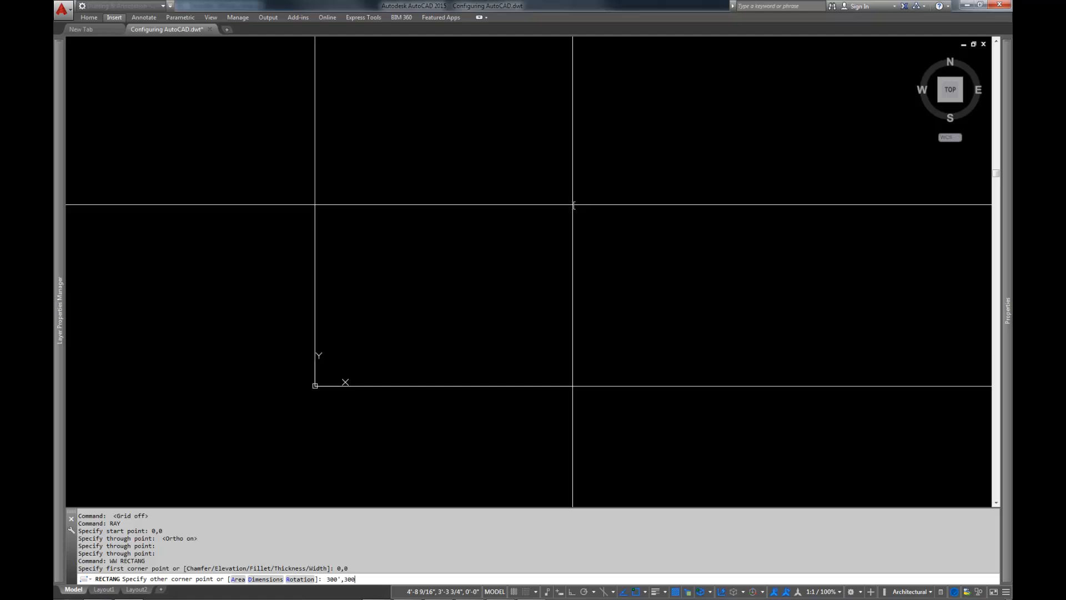
pyautogui.write("300',300'")
pyautogui.press('Return')
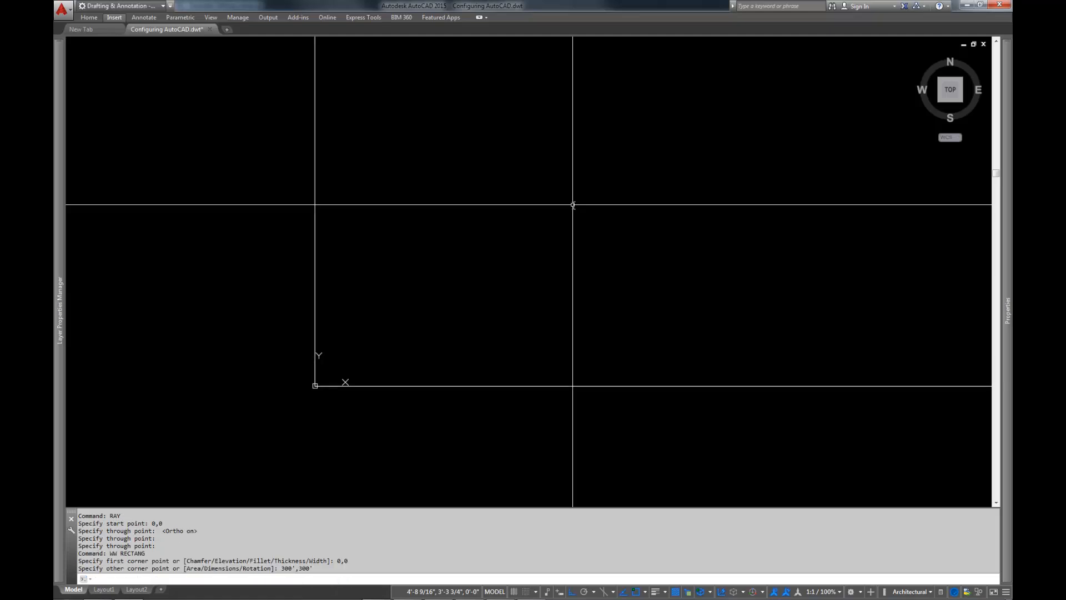
# Step: Zoom to the drawing extents and frame the whole 300-foot rectangle between the two rays
pyautogui.write('z')
pyautogui.press('Return')
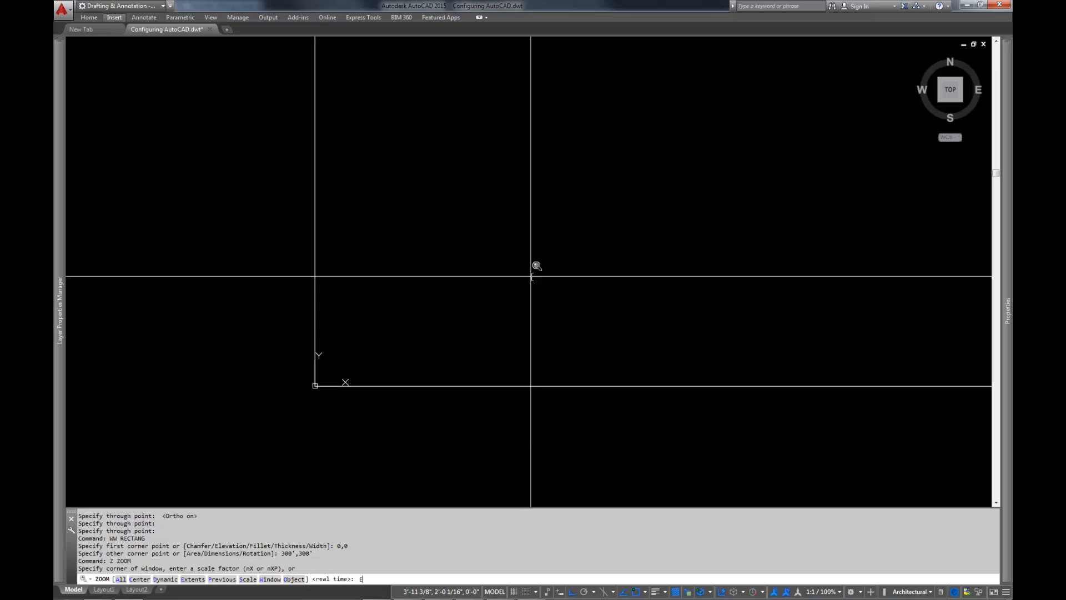
pyautogui.write('e')
pyautogui.press('Return')
pyautogui.scroll(-5, 538, 211)
pyautogui.moveTo(538, 208)
pyautogui.mouseDown(button='middle')
pyautogui.moveTo(500, 240)
pyautogui.moveTo(508, 275)
pyautogui.moveTo(564, 247)
pyautogui.mouseUp(button='middle')
pyautogui.scroll(2, 481, 270)
pyautogui.scroll(2, 527, 273)
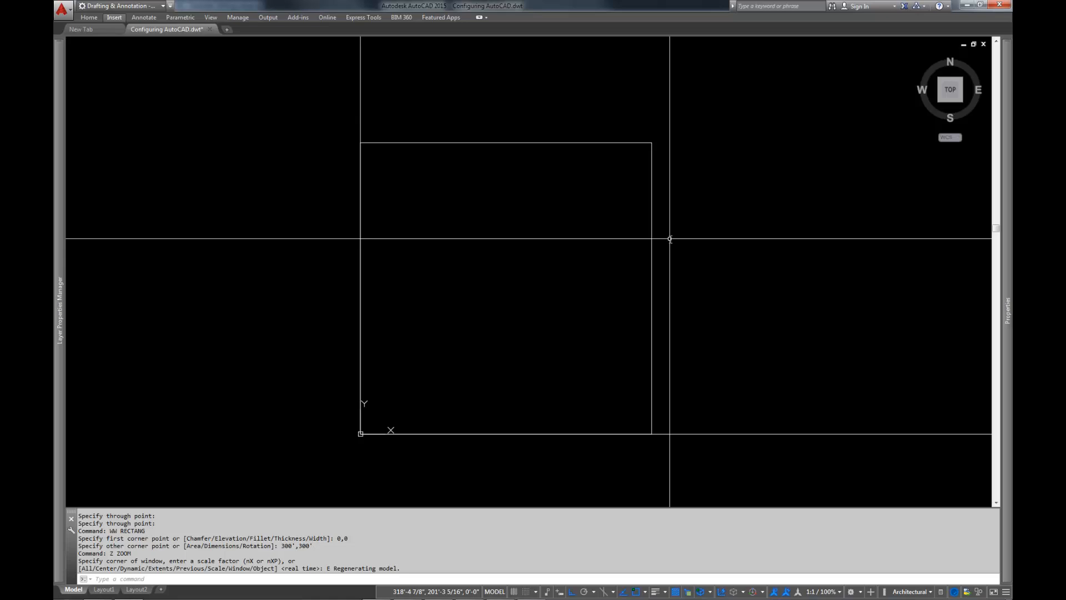
# Step: Erase the 300-foot rectangle, leaving only the two rays from the origin
pyautogui.write('A')
pyautogui.press('Return')
pyautogui.click(695, 185)
pyautogui.click(614, 268)
pyautogui.press('Return')
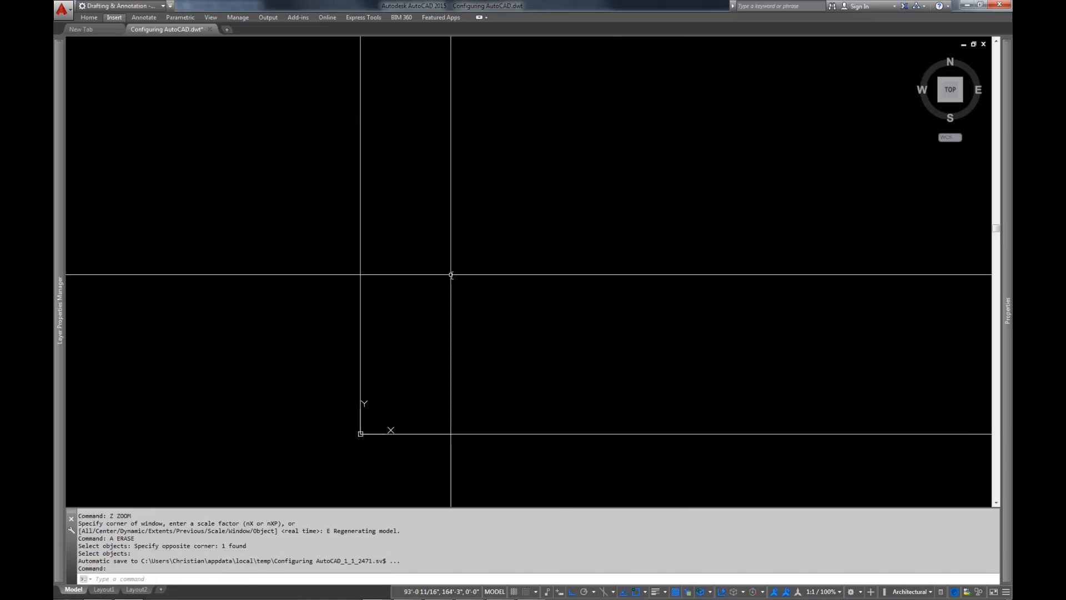
pyautogui.moveTo(494, 328); pyautogui.dragTo(491, 322, button='middle')
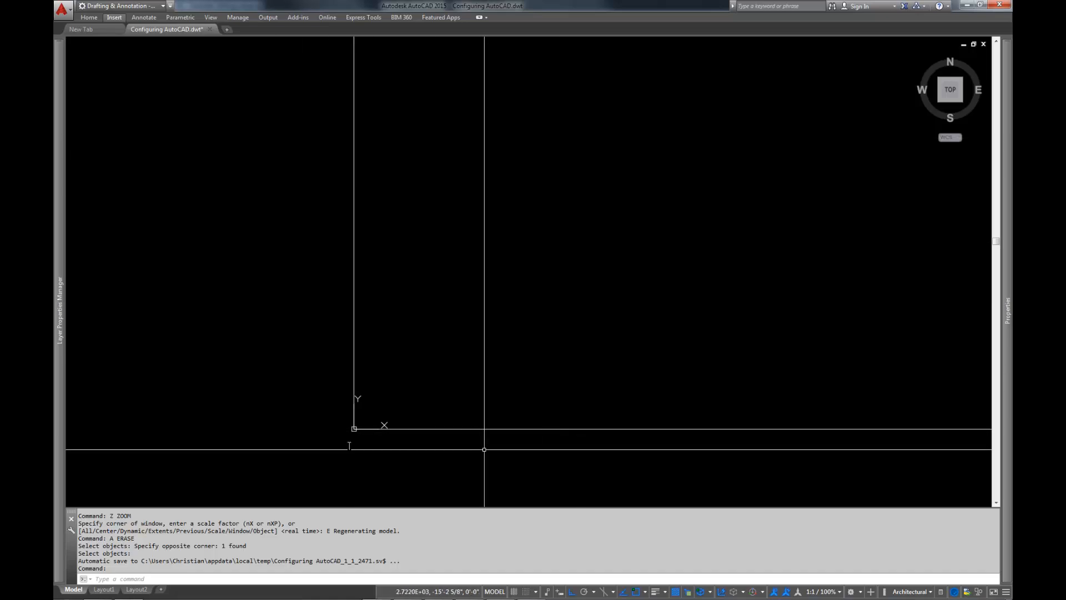
# Step: Create a layer named A-NPLT and set its color to yellow
pyautogui.moveTo(58, 224)
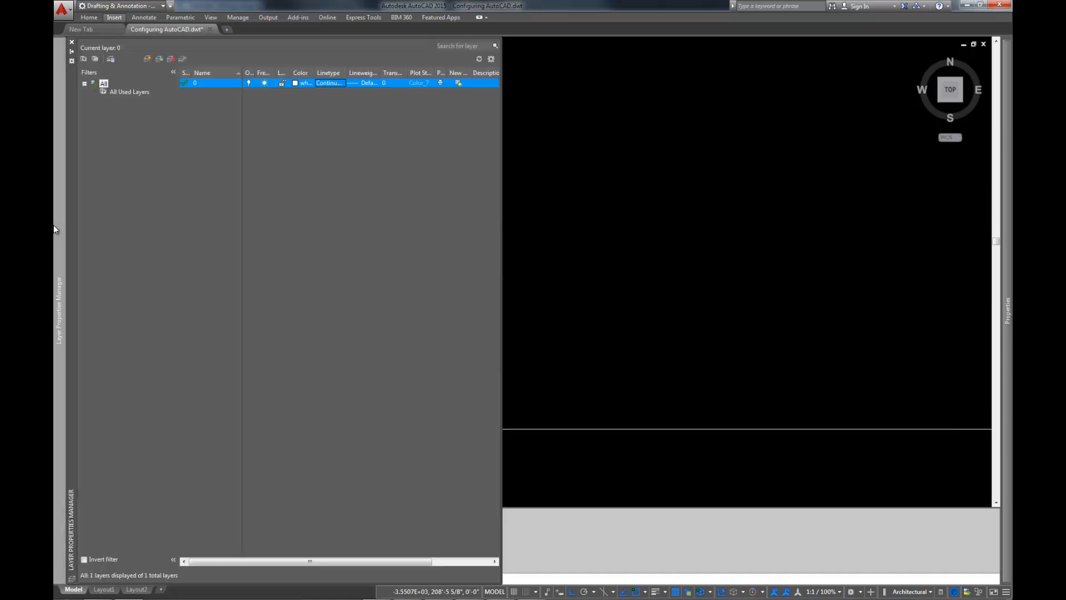
pyautogui.click(148, 60)
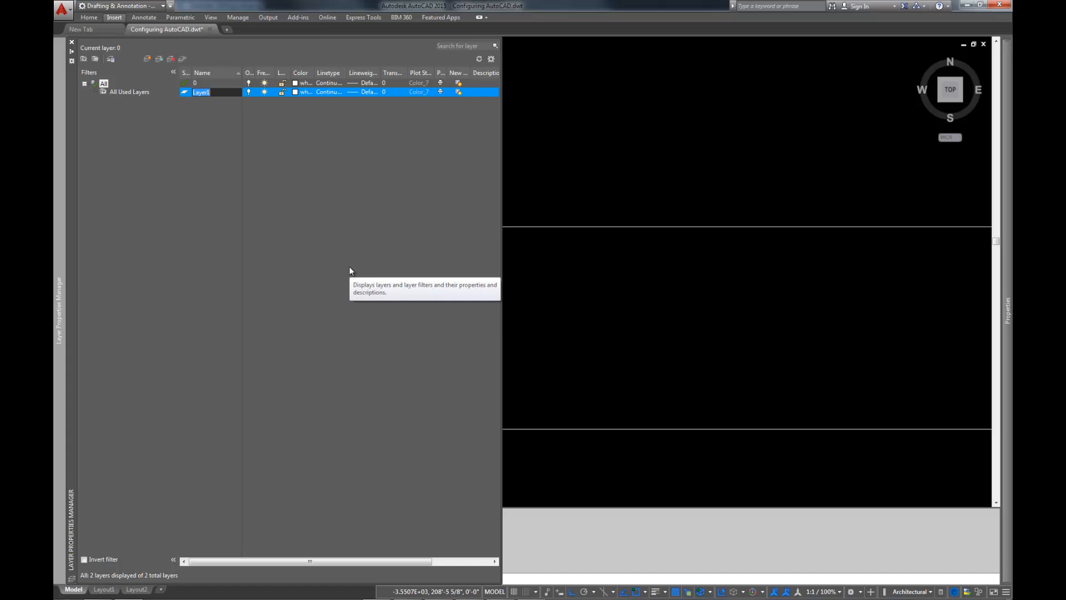
pyautogui.write('A-NPLT')
pyautogui.click(328, 93)
pyautogui.press('Escape')
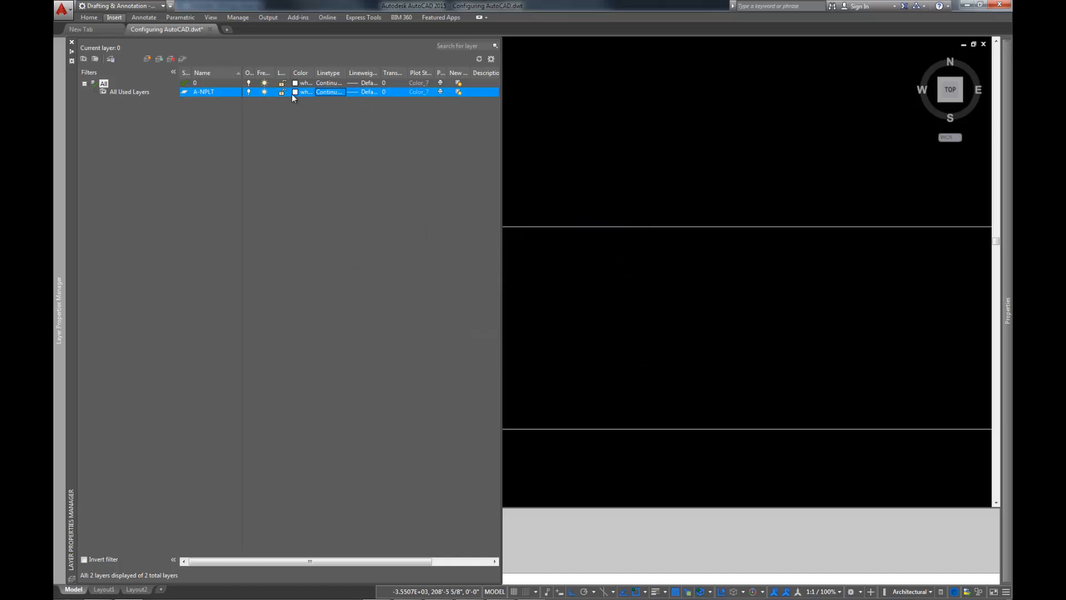
pyautogui.click(296, 91)
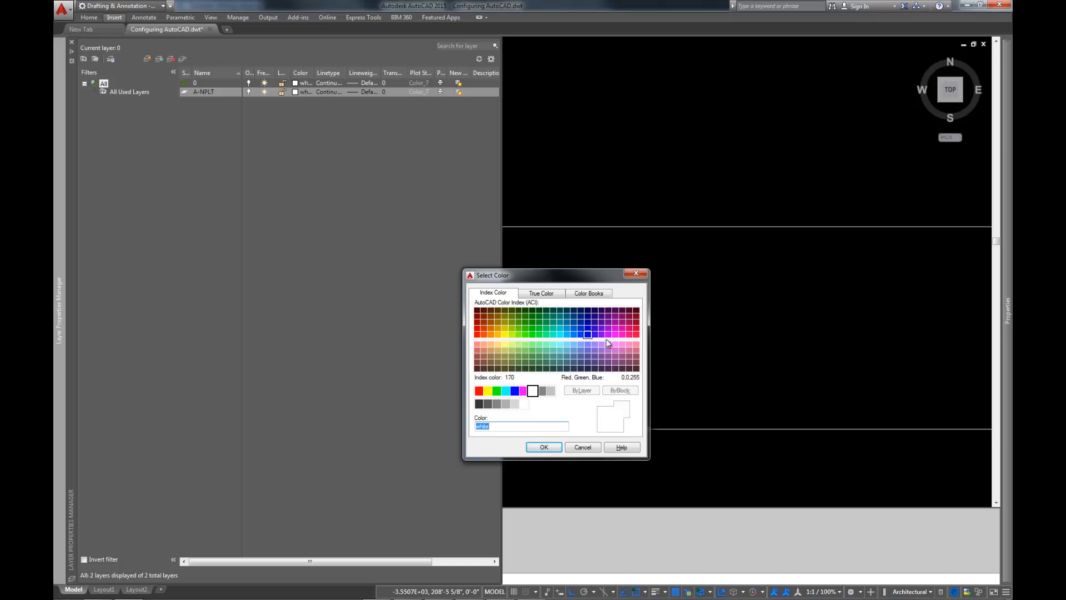
pyautogui.click(505, 334)
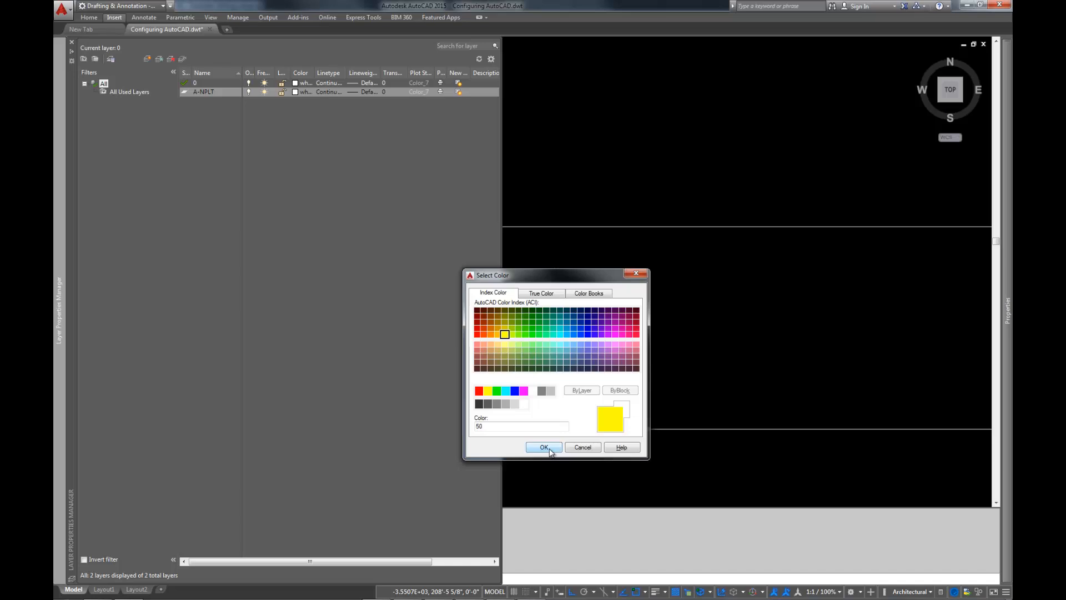
pyautogui.click(488, 392)
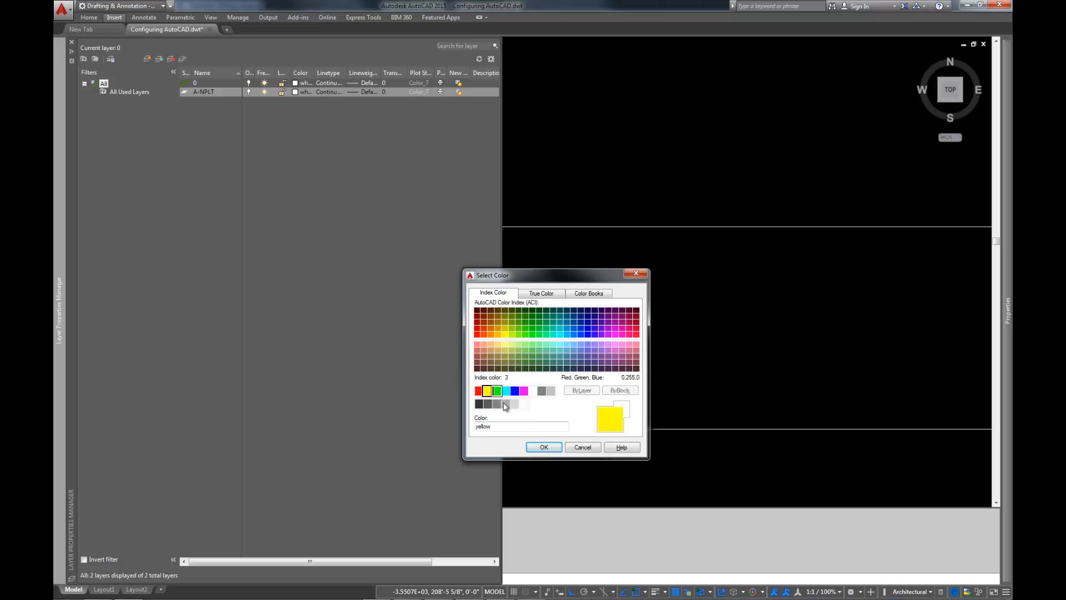
pyautogui.click(542, 449)
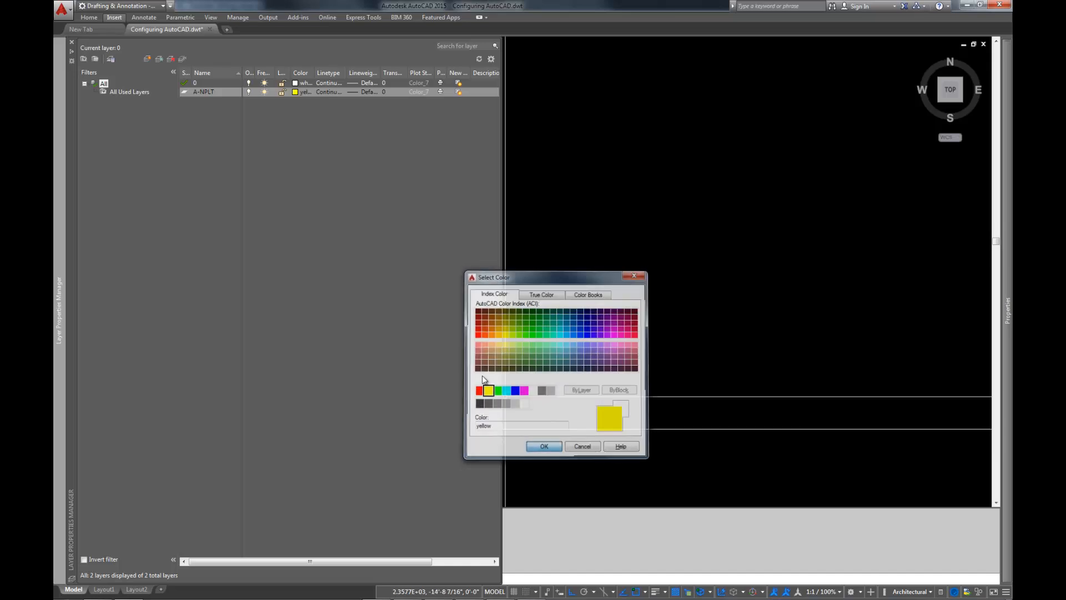
# Step: Create a layer named A-WALL-OUTLINE and set its color to index color 14
pyautogui.click(147, 58)
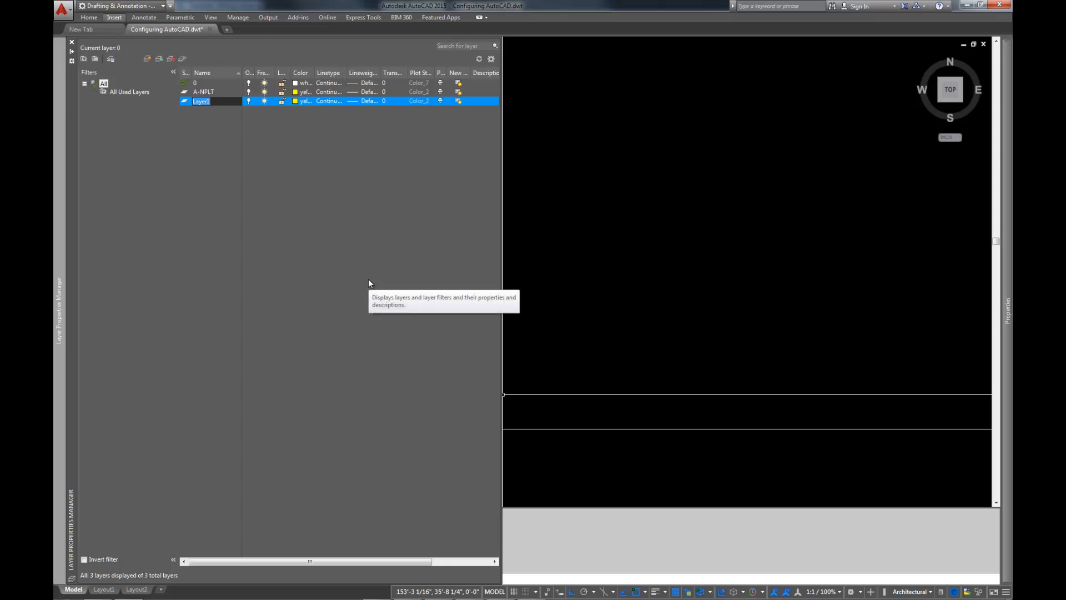
pyautogui.write('A-WALL-OUTLINE')
pyautogui.press('Return')
pyautogui.click(299, 101)
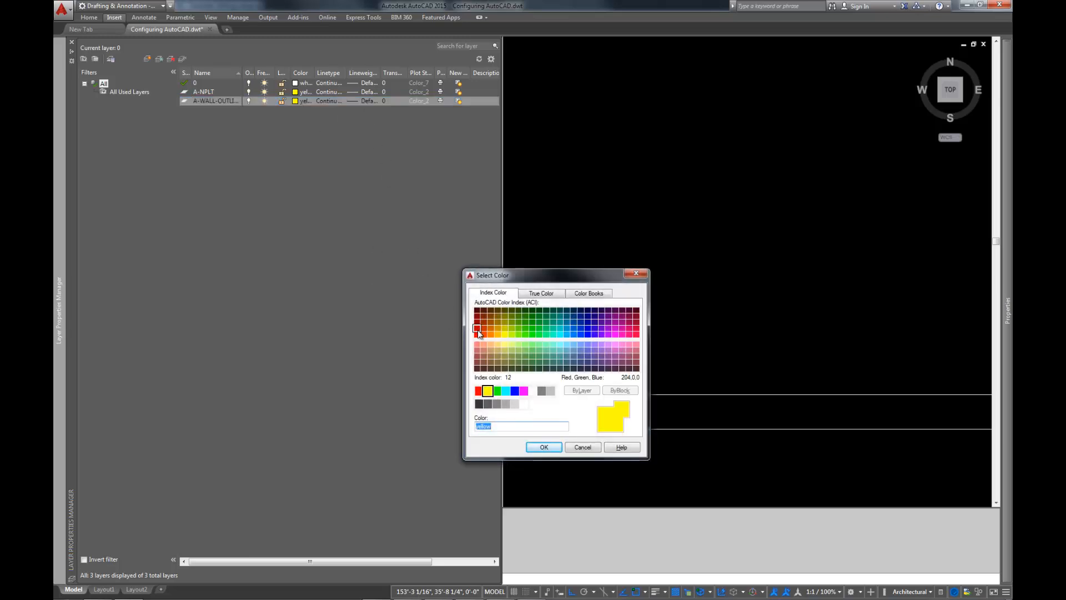
pyautogui.click(477, 323)
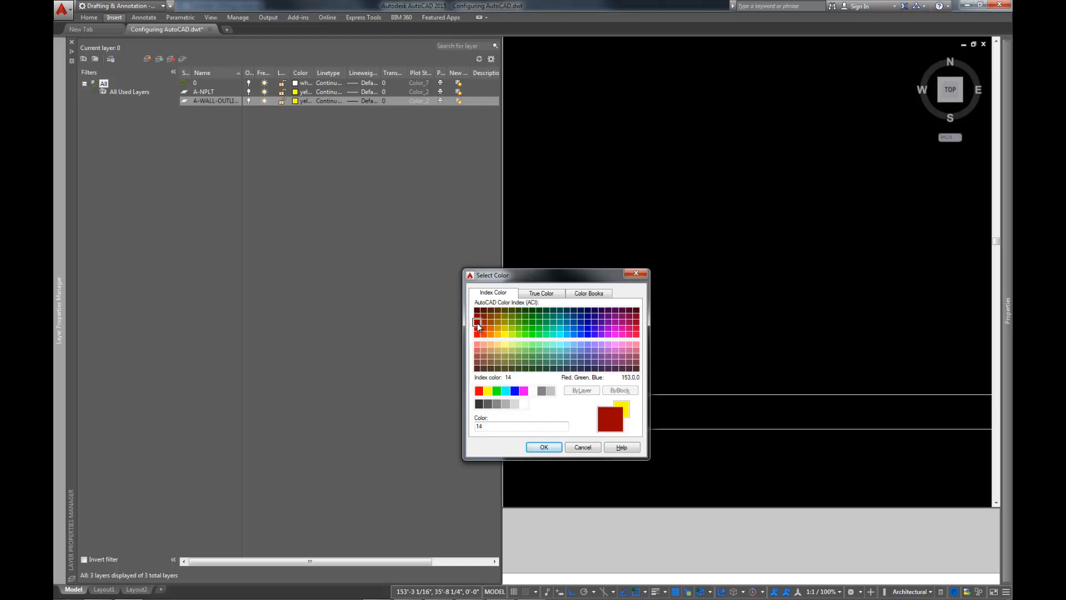
pyautogui.click(544, 447)
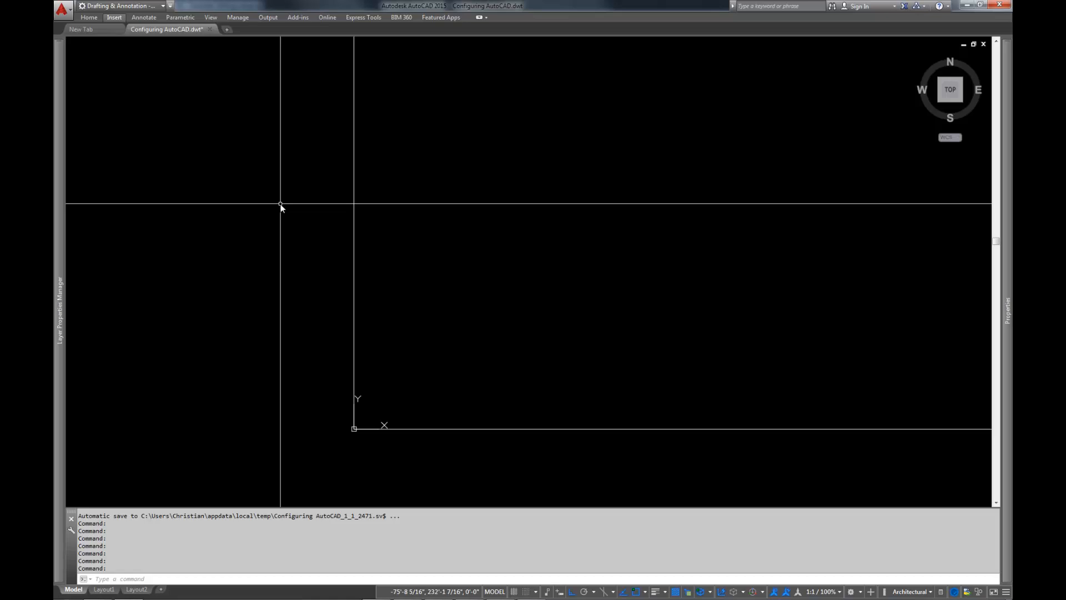
# Step: Dock the layer manager open beside the drawing, wide enough for all its columns, and turn off plotting for the A-NPLT layer
pyautogui.moveTo(55, 257)
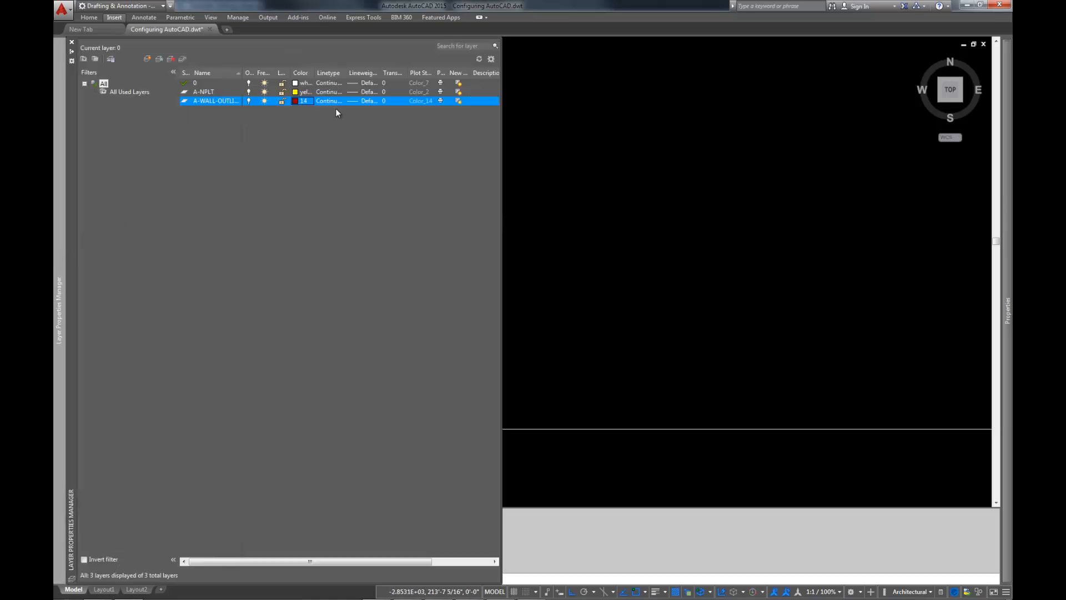
pyautogui.click(73, 52)
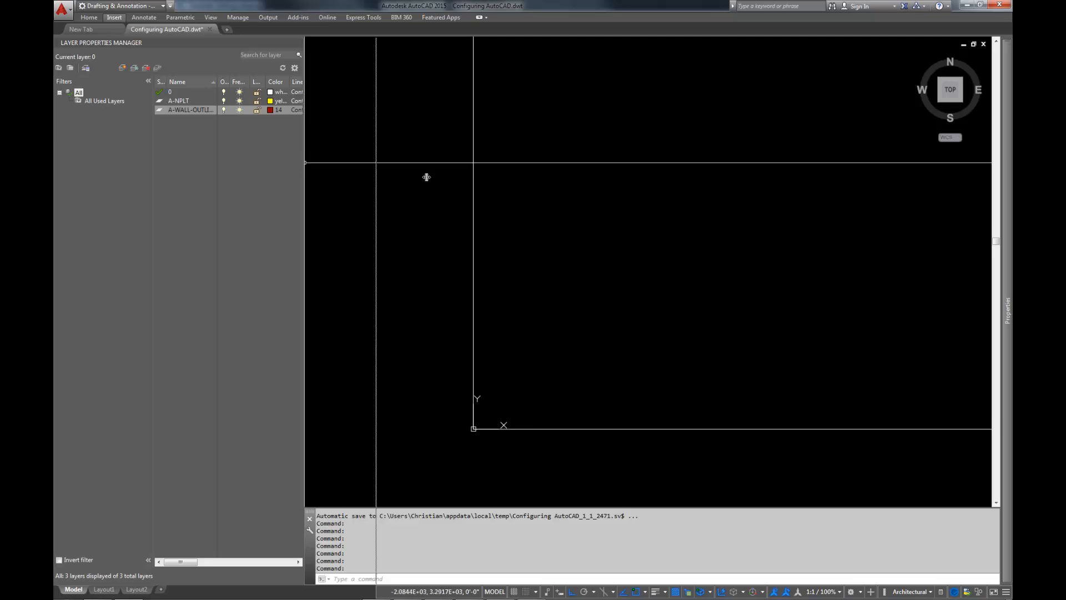
pyautogui.moveTo(563, 186); pyautogui.dragTo(583, 186)
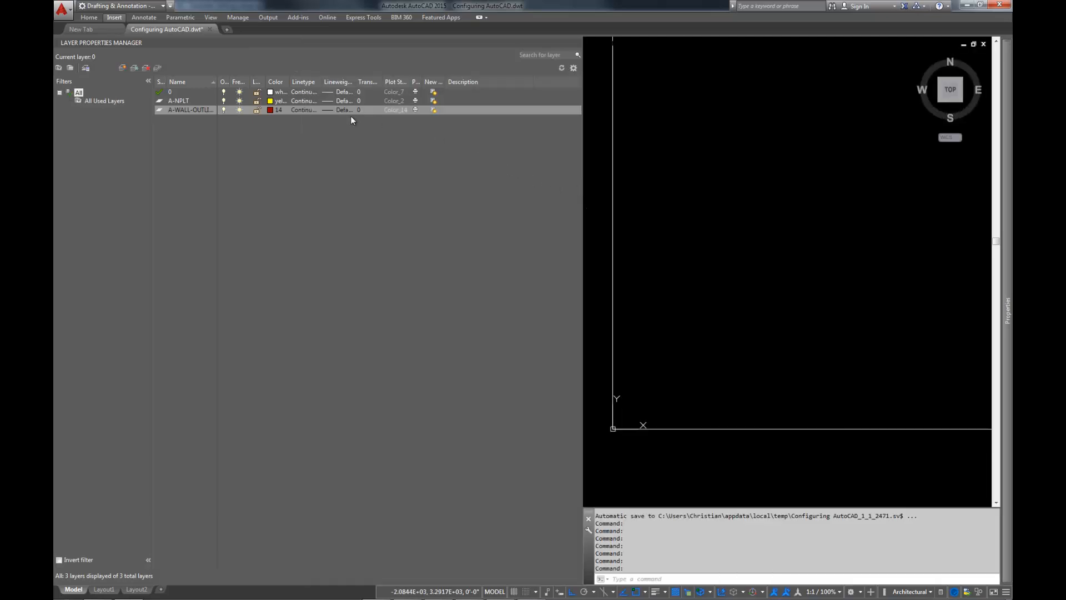
pyautogui.click(198, 101)
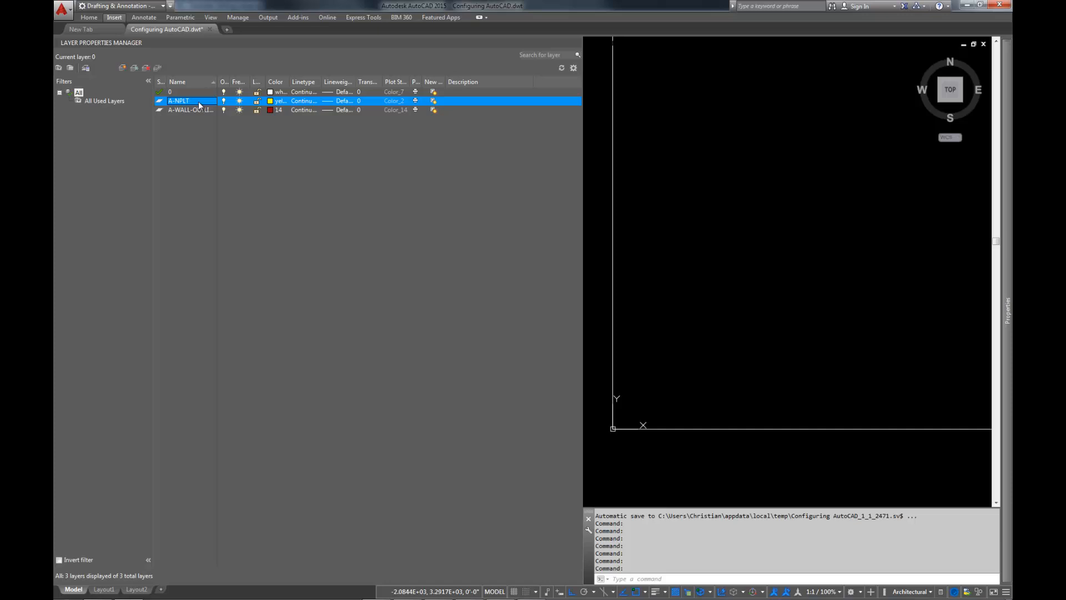
pyautogui.click(415, 101)
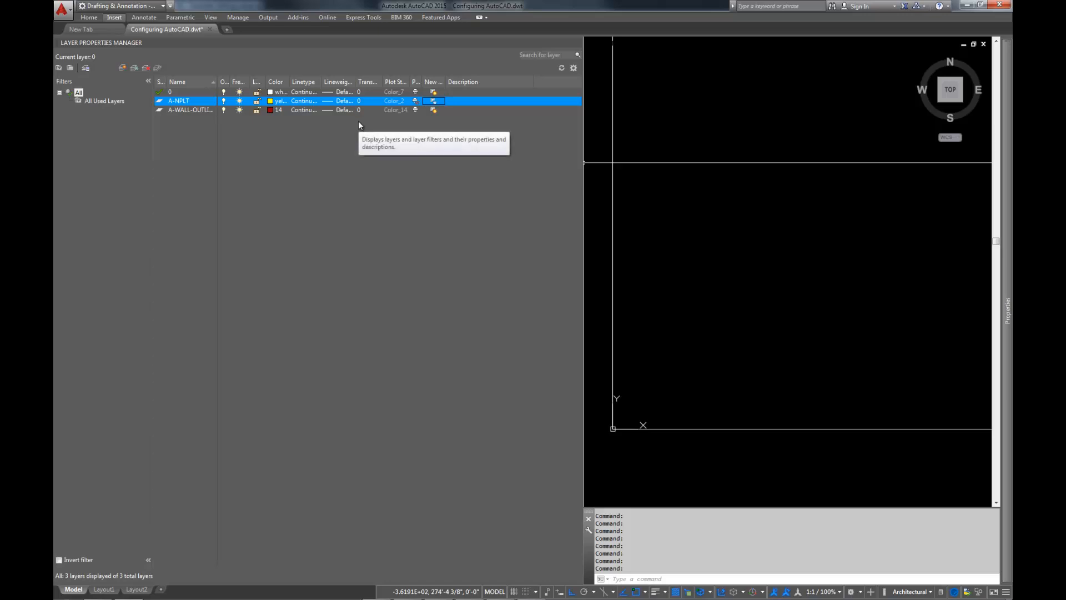
# Step: Create a layer named A-WALL-FILL and set its color to index color 10
pyautogui.click(187, 110)
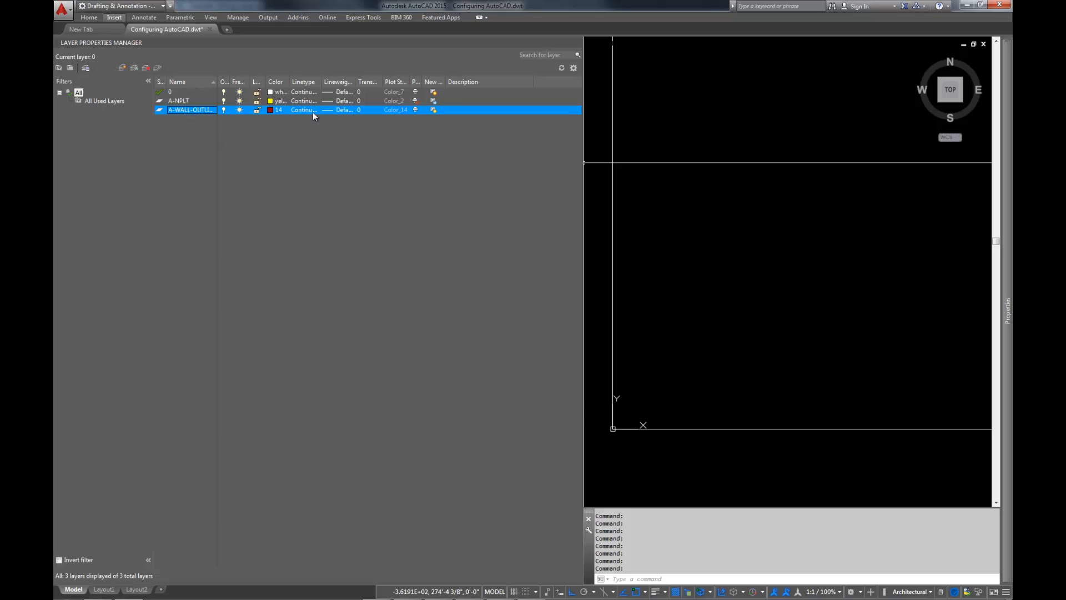
pyautogui.click(123, 68)
pyautogui.write('A')
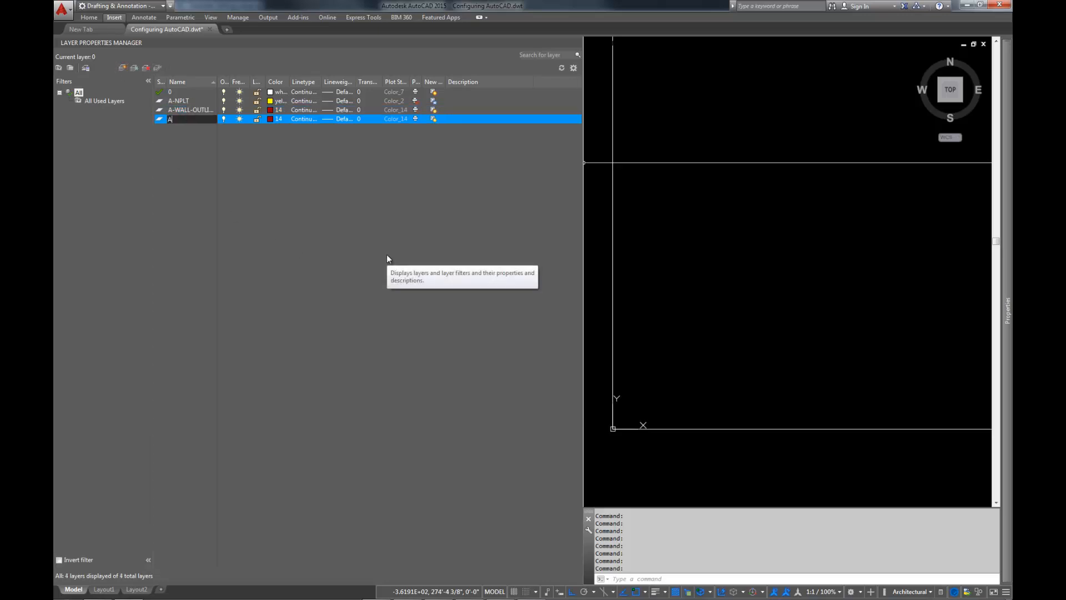
pyautogui.write('-WALL-FILL')
pyautogui.press('Return')
pyautogui.click(271, 119)
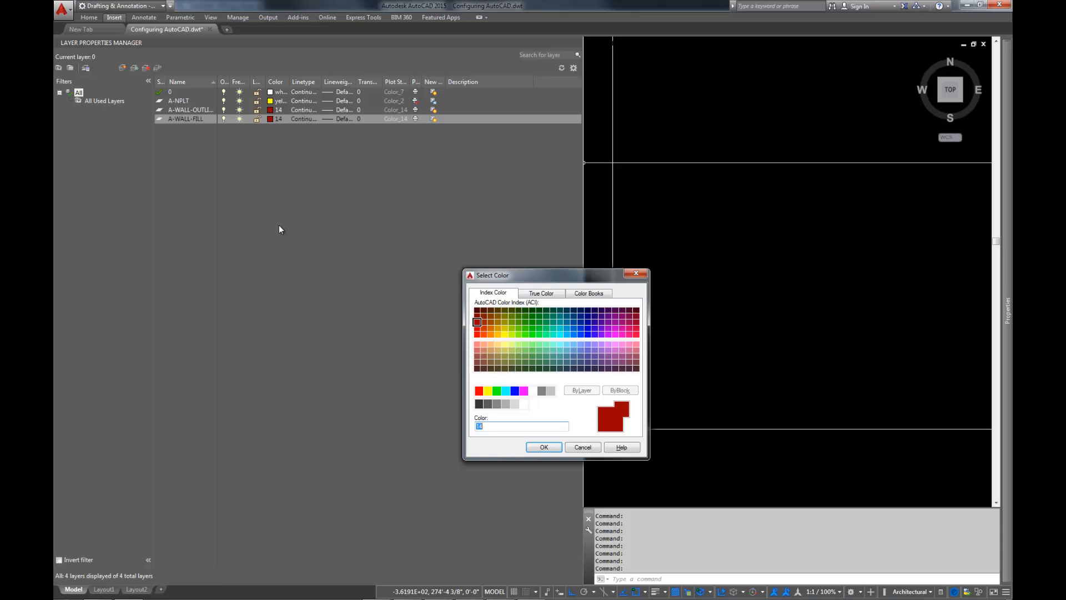
pyautogui.click(477, 329)
pyautogui.click(477, 334)
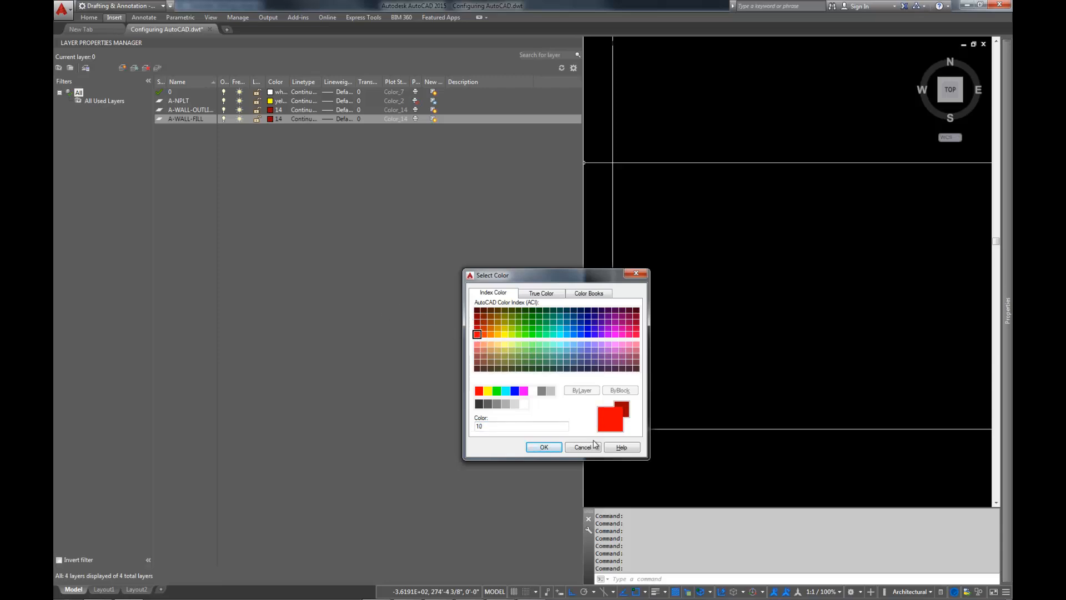
pyautogui.click(544, 447)
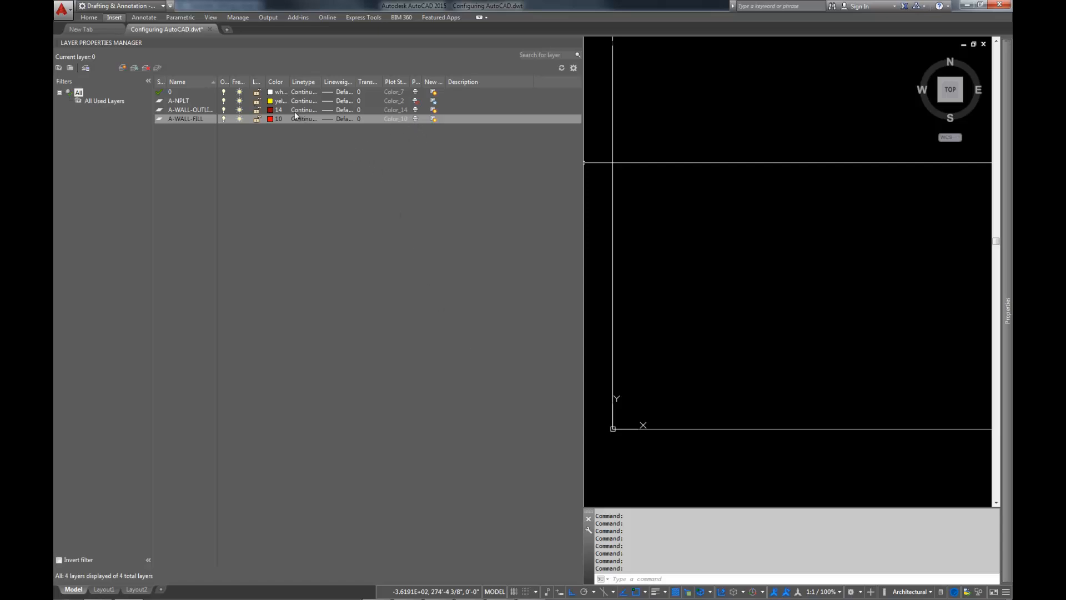
# Step: Set the lineweight of the A-WALL-OUTLINE layer to 0.80 mm
pyautogui.click(201, 111)
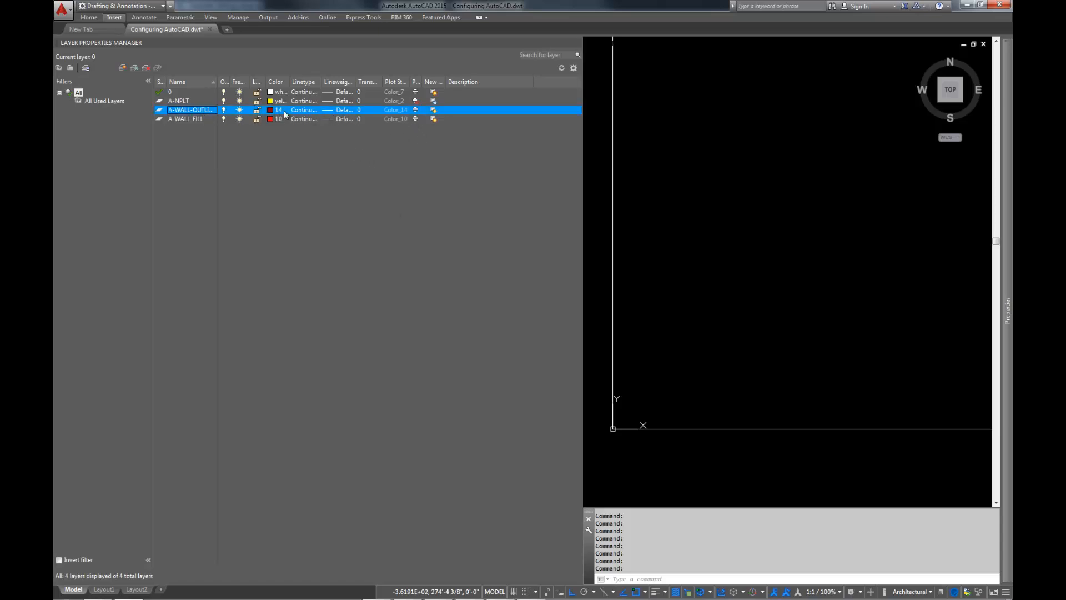
pyautogui.click(345, 115)
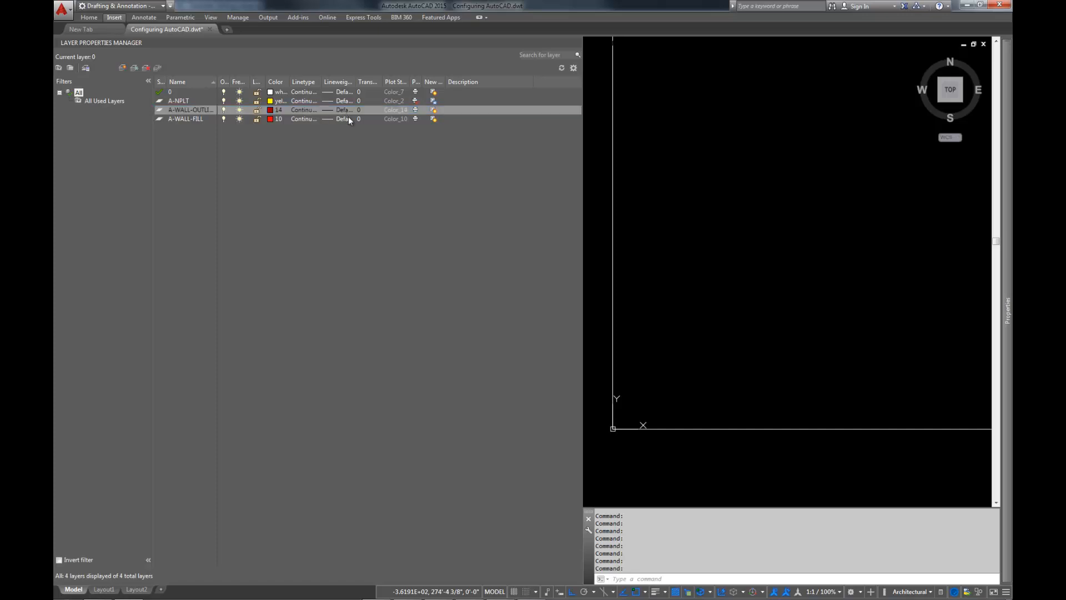
pyautogui.scroll(-3, 504, 287)
pyautogui.click(504, 285)
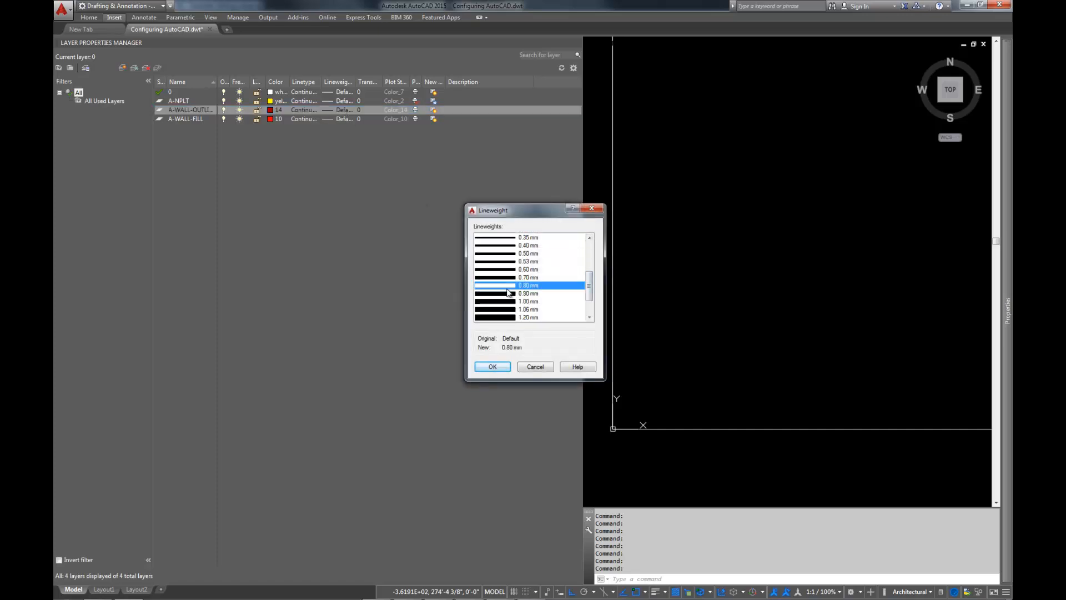
pyautogui.click(492, 367)
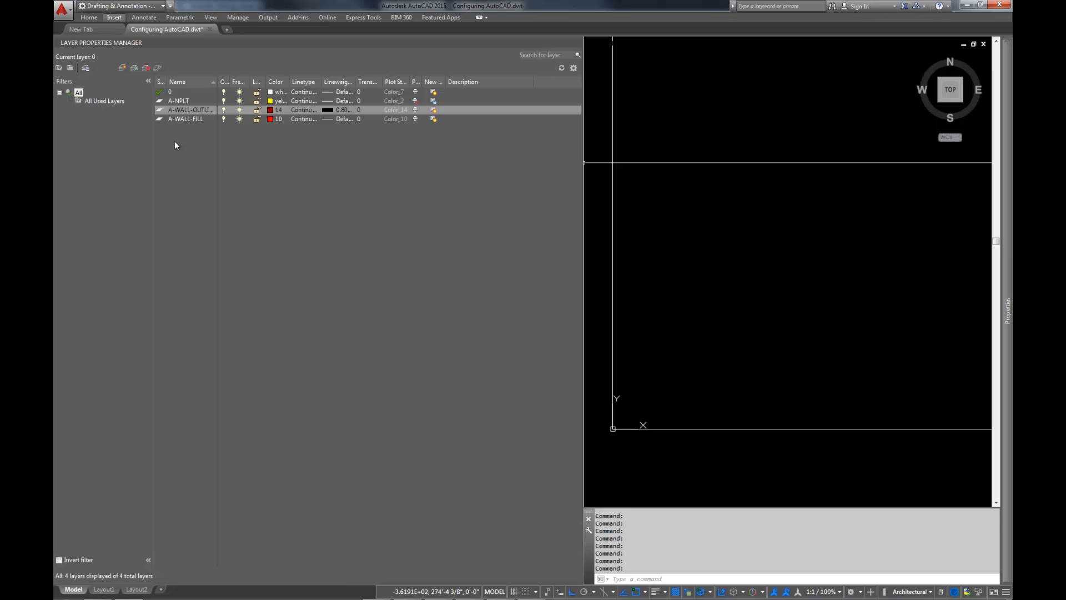
# Step: Create a layer named A-PLUMBING and set its color to index color 70
pyautogui.click(122, 67)
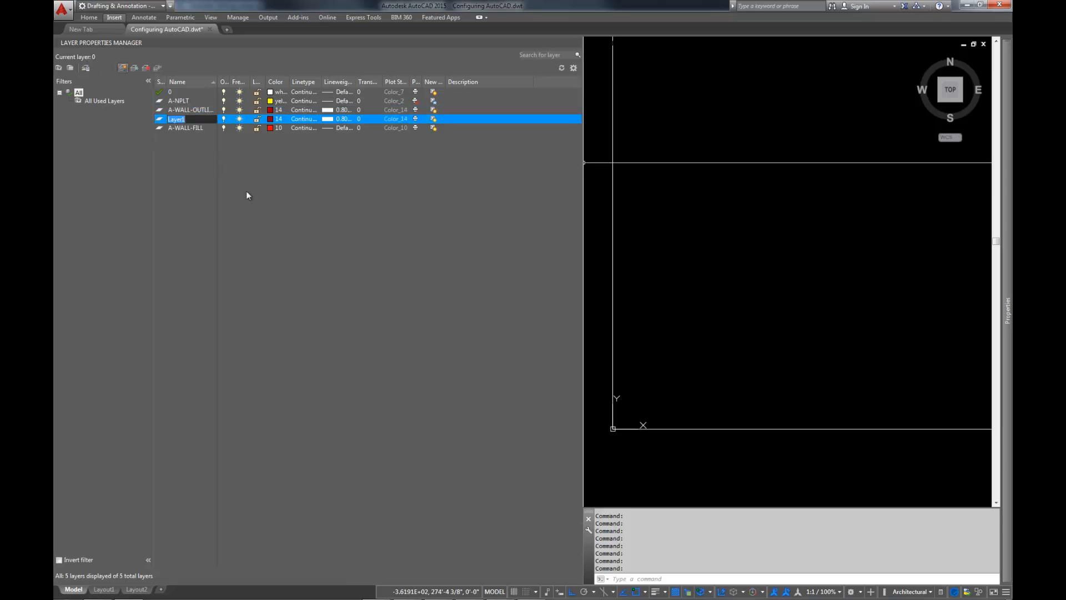
pyautogui.write('A')
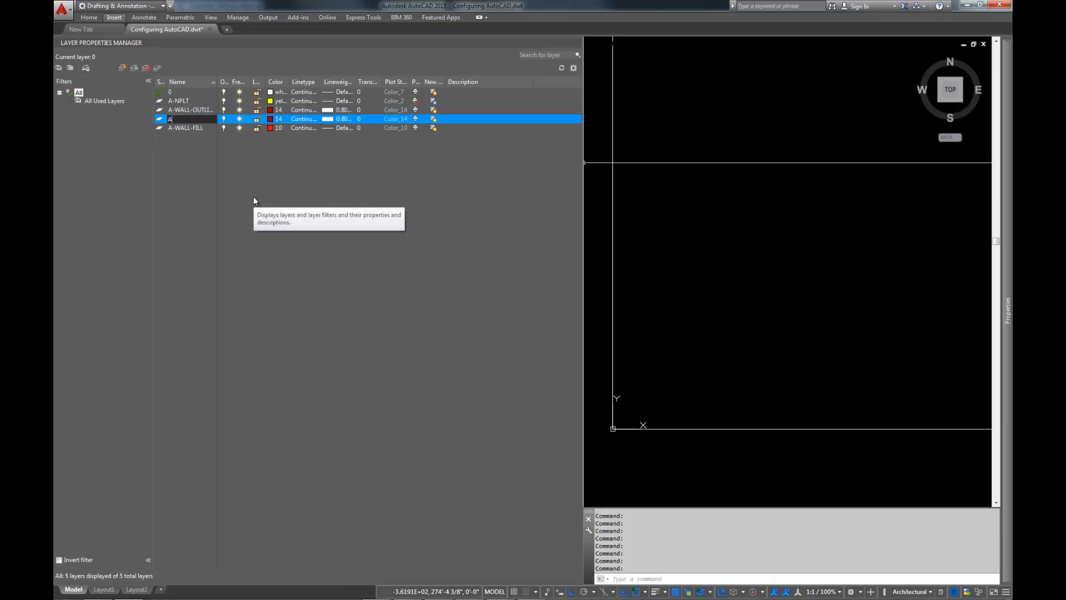
pyautogui.write('-PLUMGINB')
pyautogui.press('BackSpace')
pyautogui.press('BackSpace')
pyautogui.press('BackSpace')
pyautogui.press('BackSpace')
pyautogui.write('BING')
pyautogui.press('Return')
pyautogui.click(272, 122)
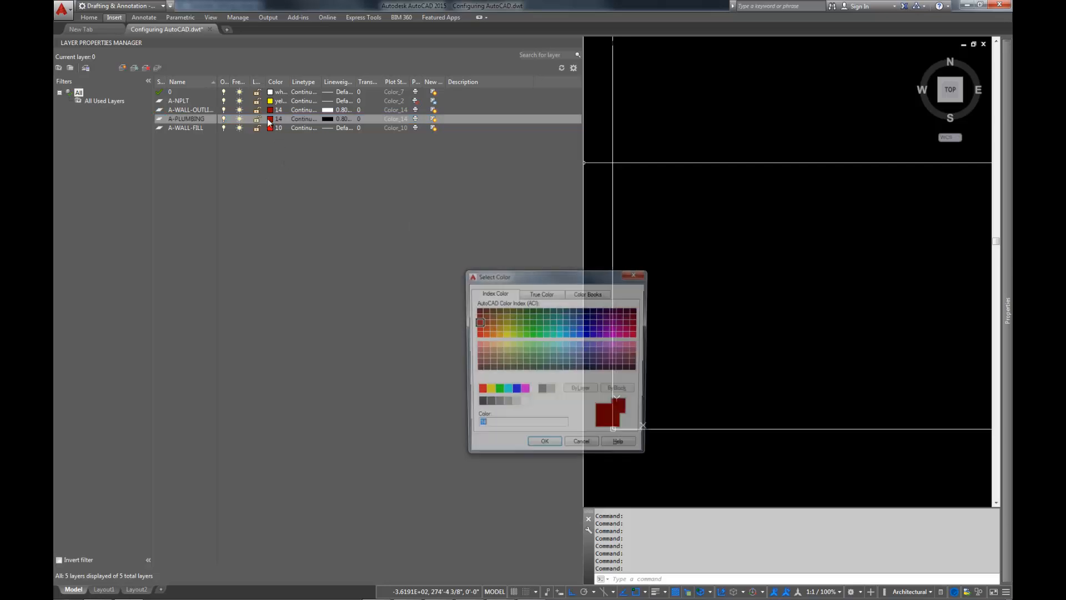
pyautogui.click(518, 334)
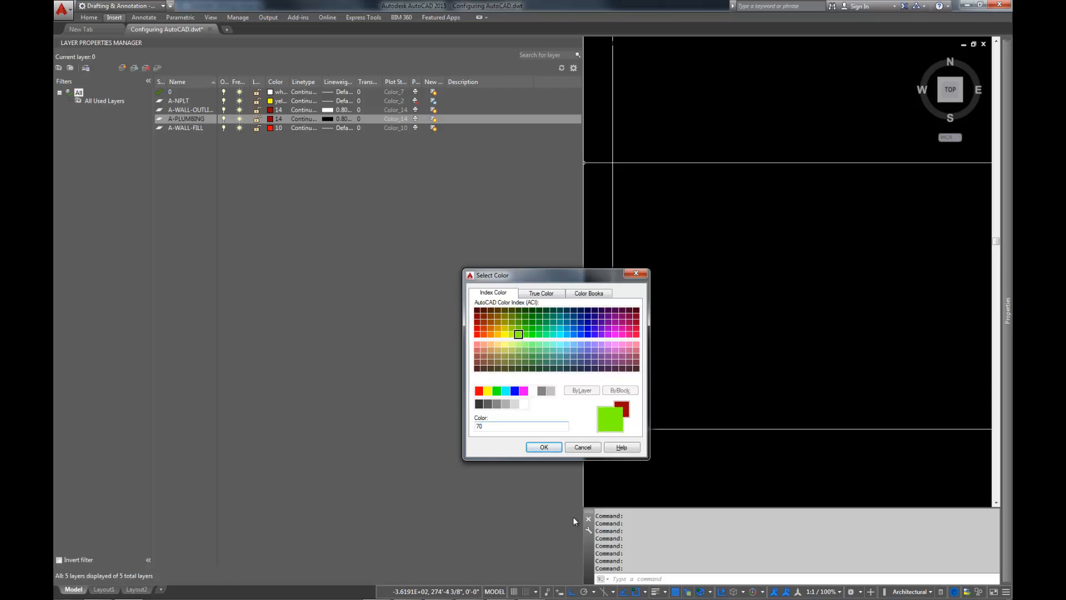
pyautogui.click(544, 447)
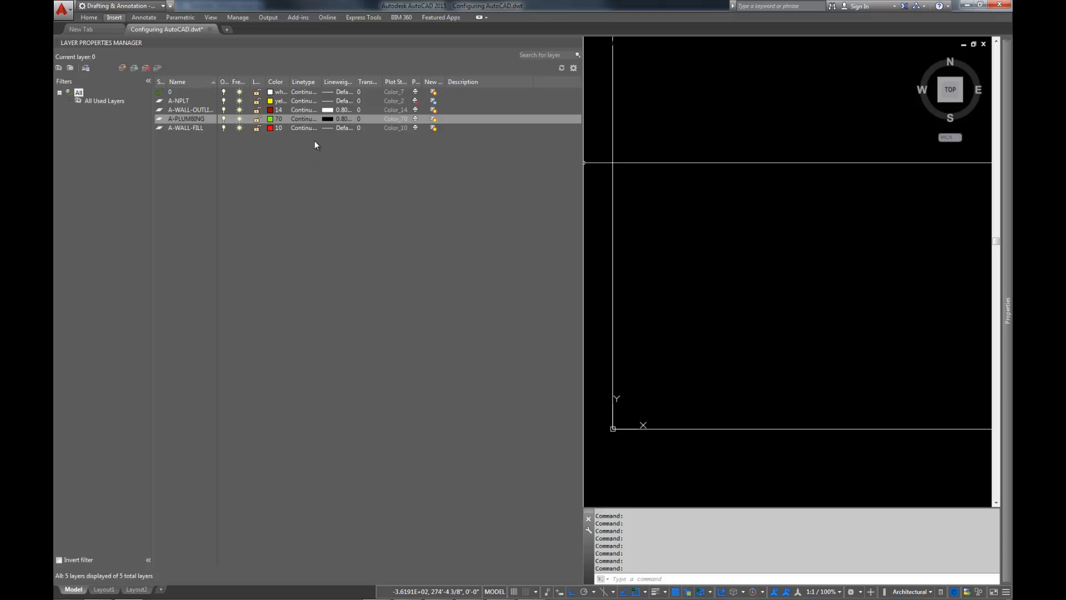
# Step: Set the lineweight of the A-PLUMBING layer to Default
pyautogui.click(329, 119)
pyautogui.click(525, 237)
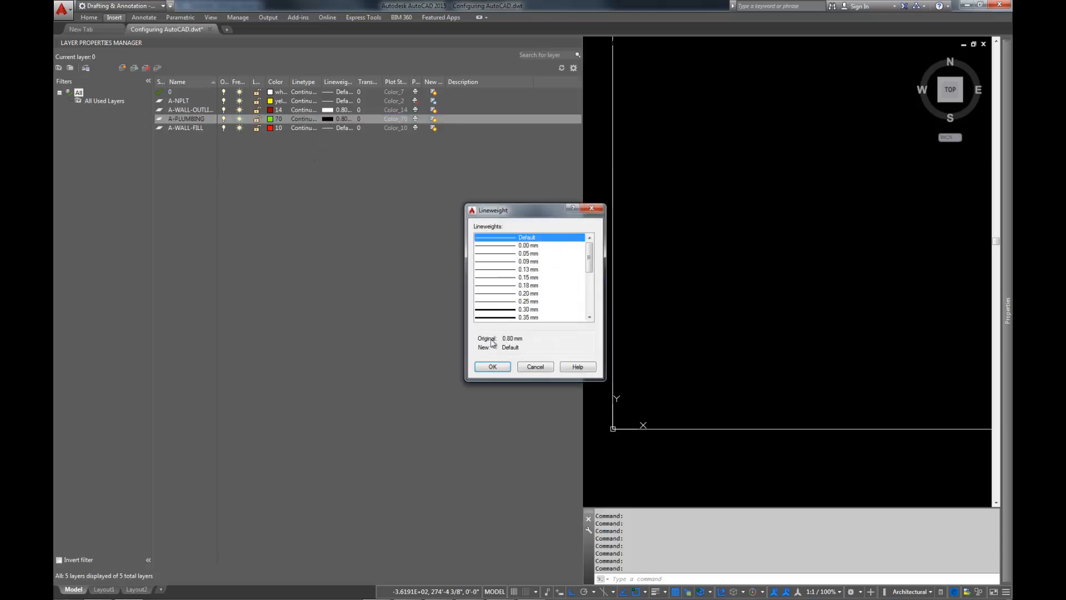
pyautogui.click(492, 367)
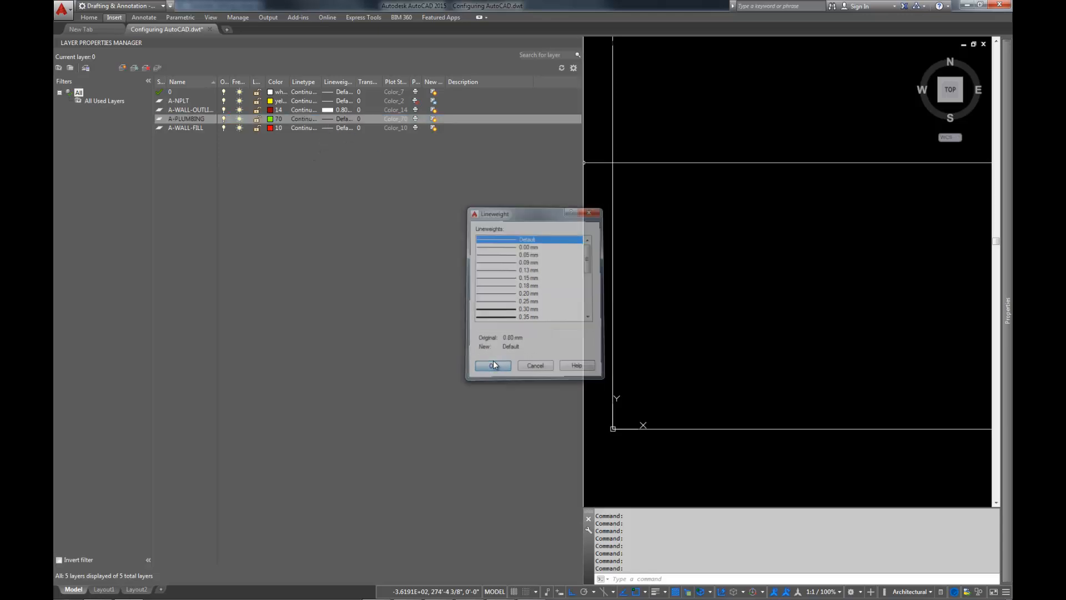
# Step: Create a layer named A-DOOR based on A-WALL-FILL and set its color to index color 144
pyautogui.click(185, 129)
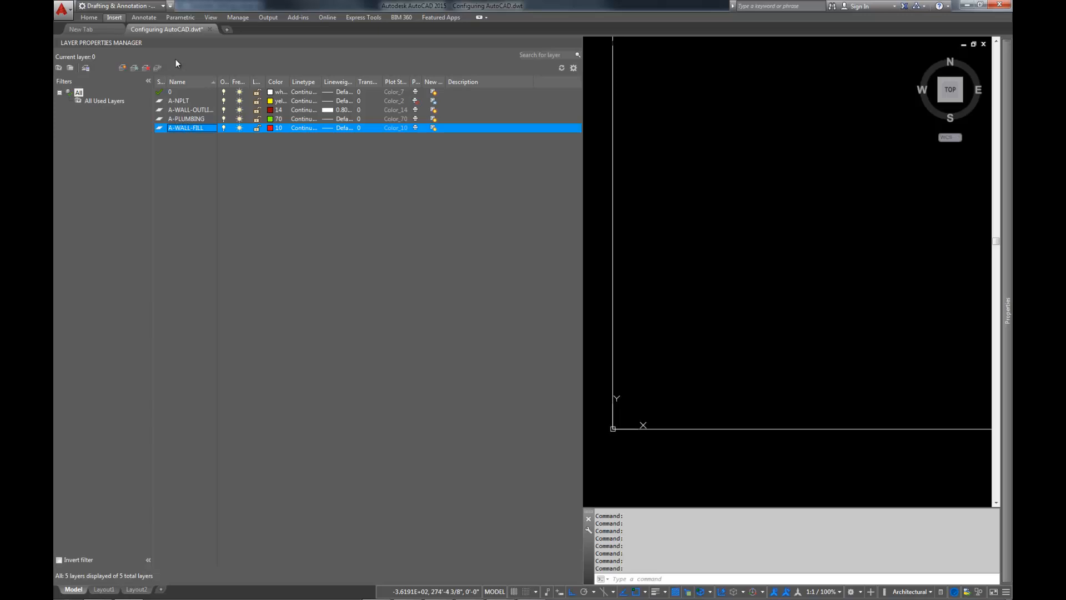
pyautogui.click(118, 68)
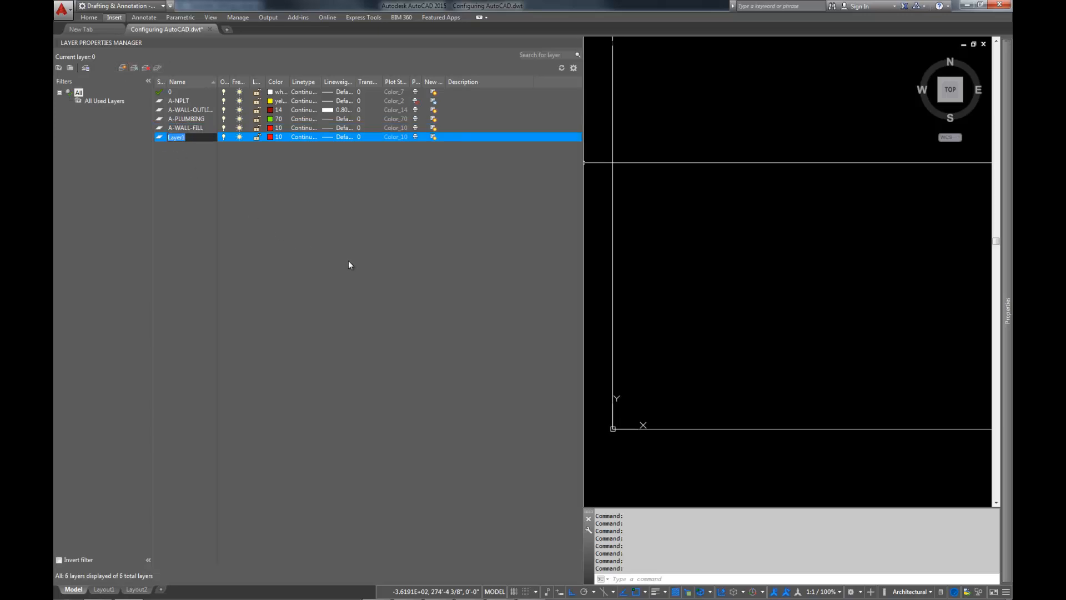
pyautogui.write('A-DOOR')
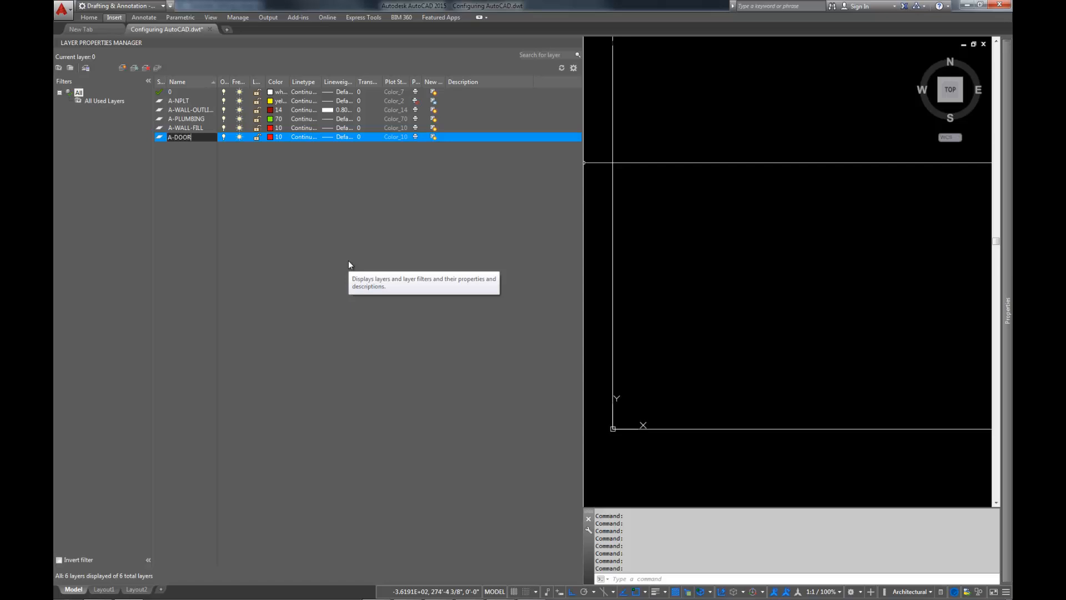
pyautogui.press('Return')
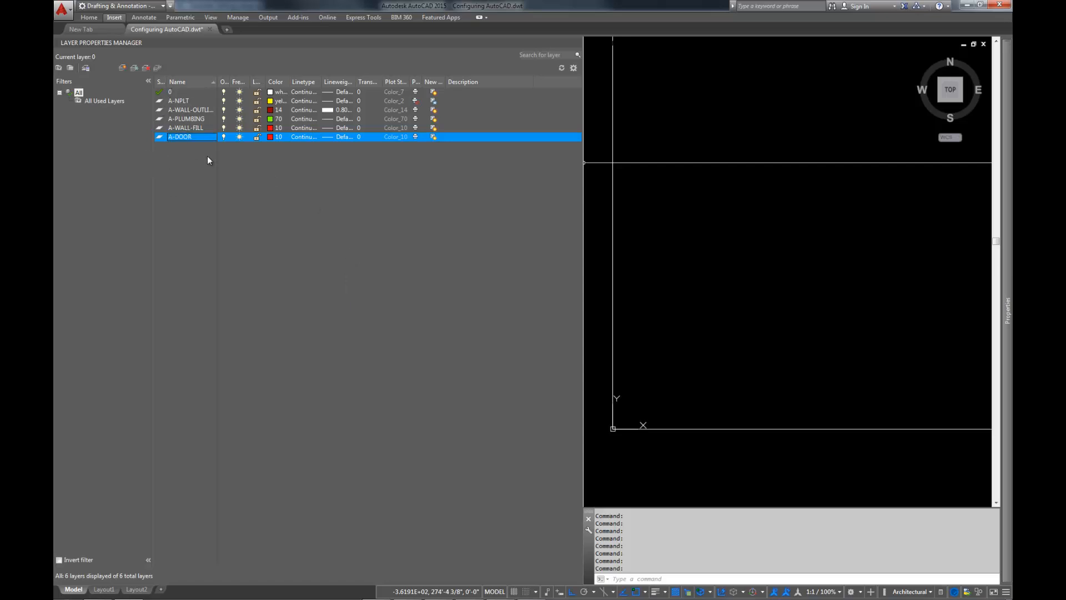
pyautogui.click(270, 137)
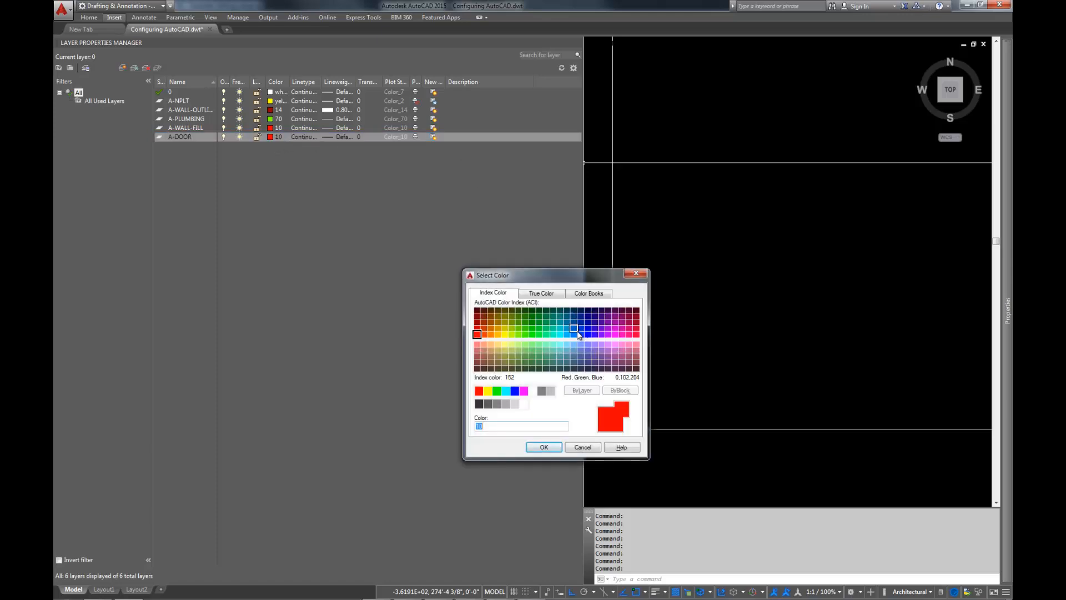
pyautogui.click(576, 331)
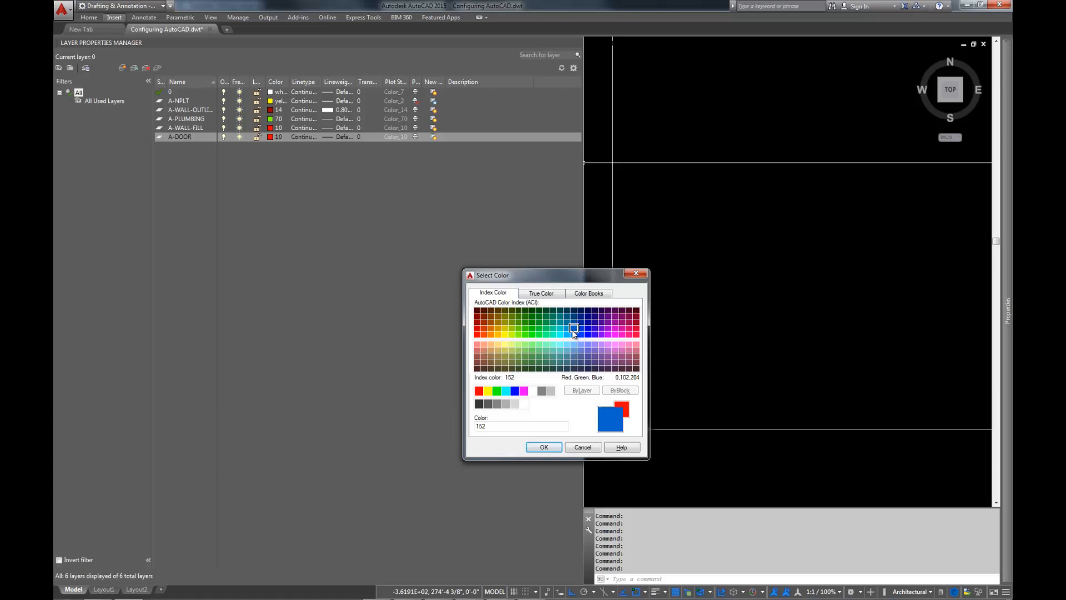
pyautogui.click(573, 329)
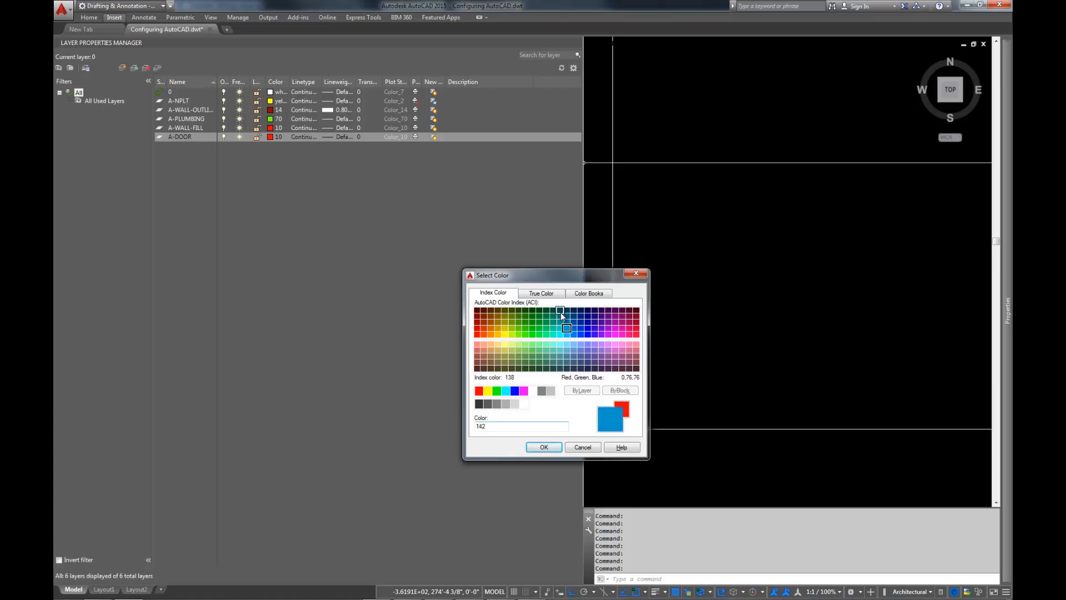
pyautogui.click(566, 325)
pyautogui.click(543, 447)
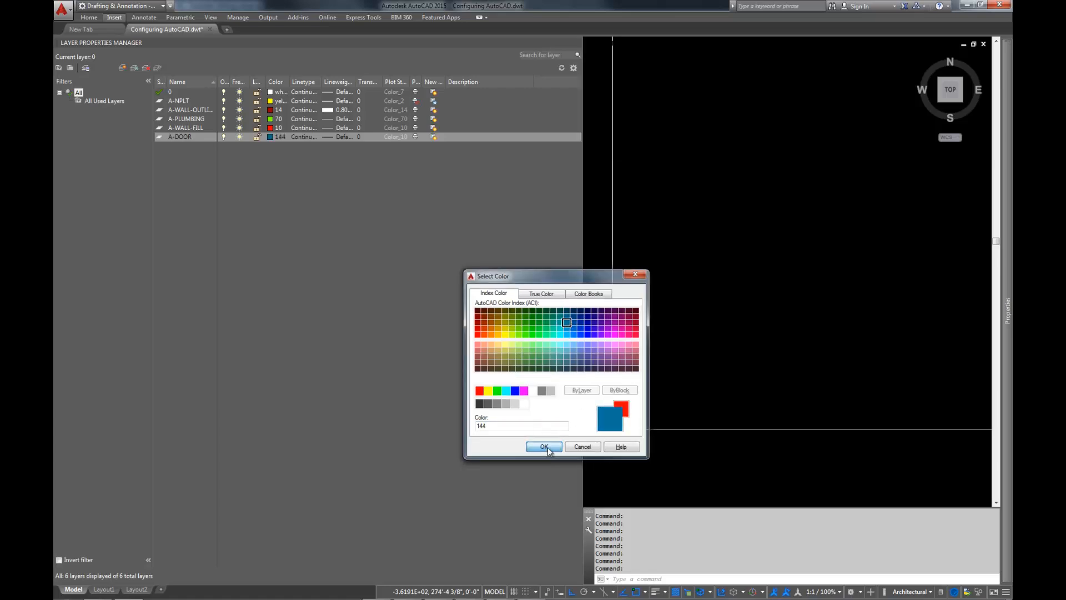
# Step: Create a layer named A-WINDOW and set its color to index color 140
pyautogui.click(124, 67)
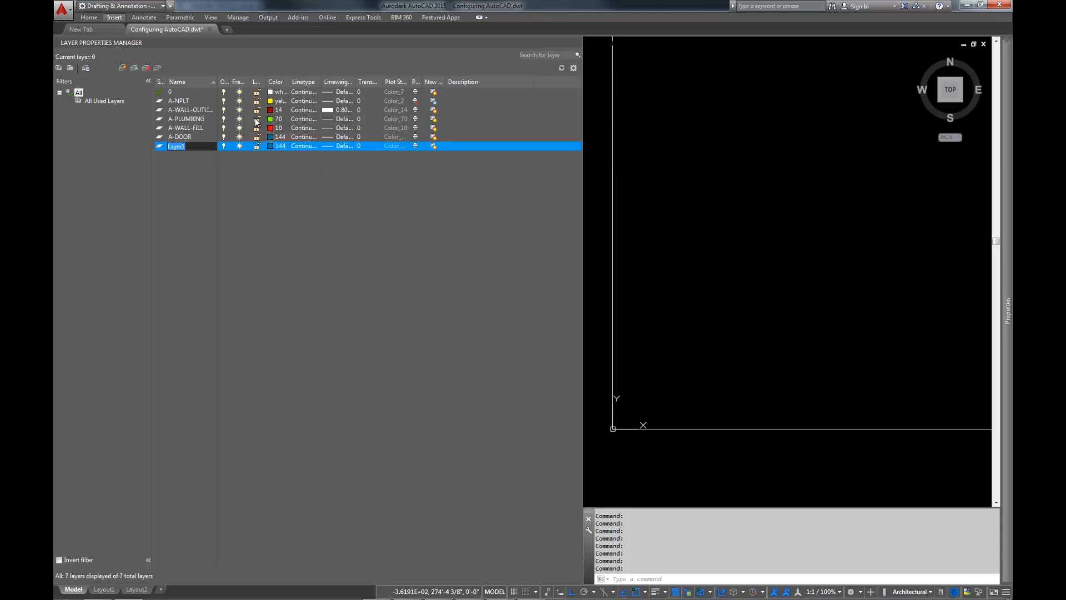
pyautogui.write('A-WINDOW')
pyautogui.press('Return')
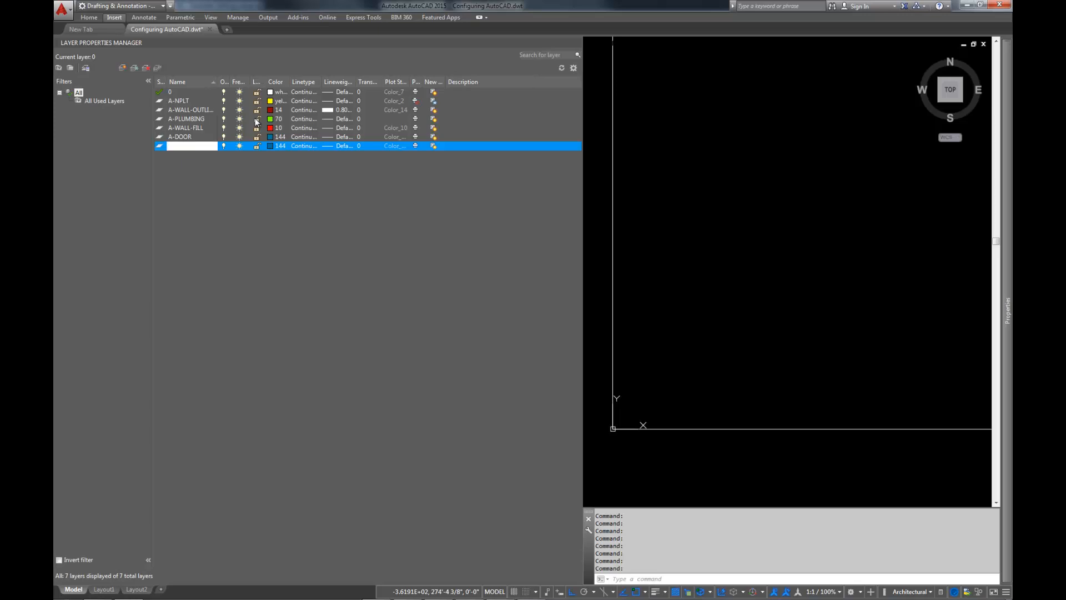
pyautogui.click(270, 146)
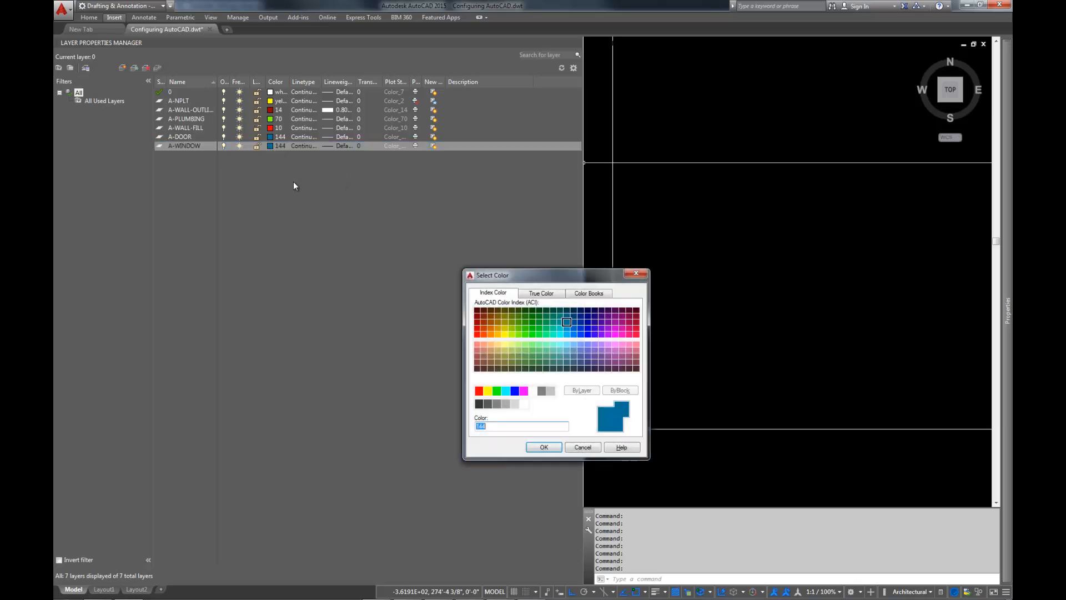
pyautogui.click(567, 334)
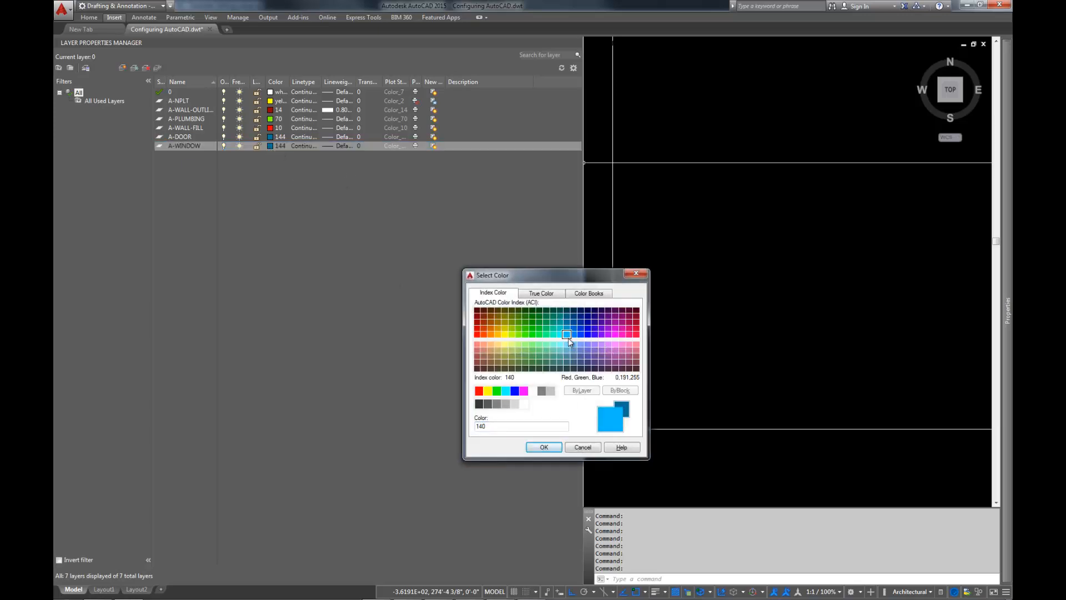
pyautogui.click(543, 447)
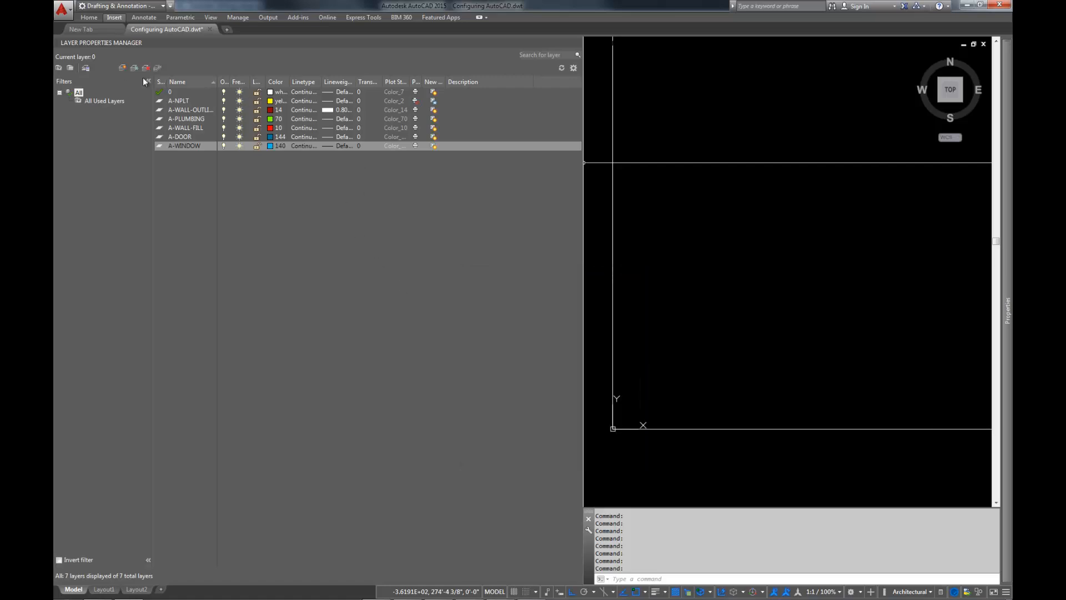
# Step: Create a layer named A-OVERHEAD and assign it the HIDDEN linetype
pyautogui.click(121, 68)
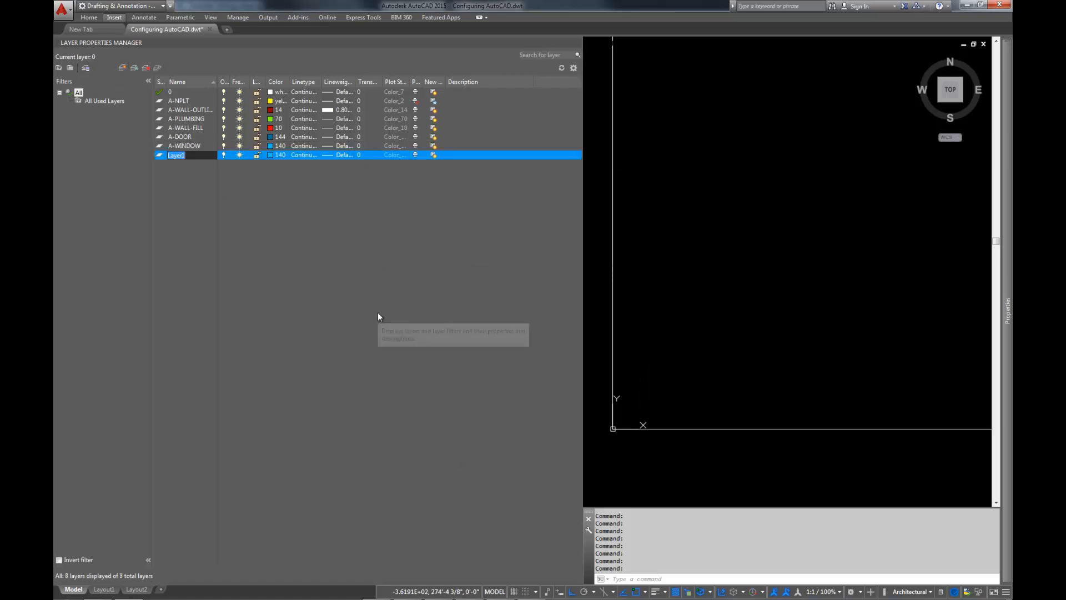
pyautogui.write('A-')
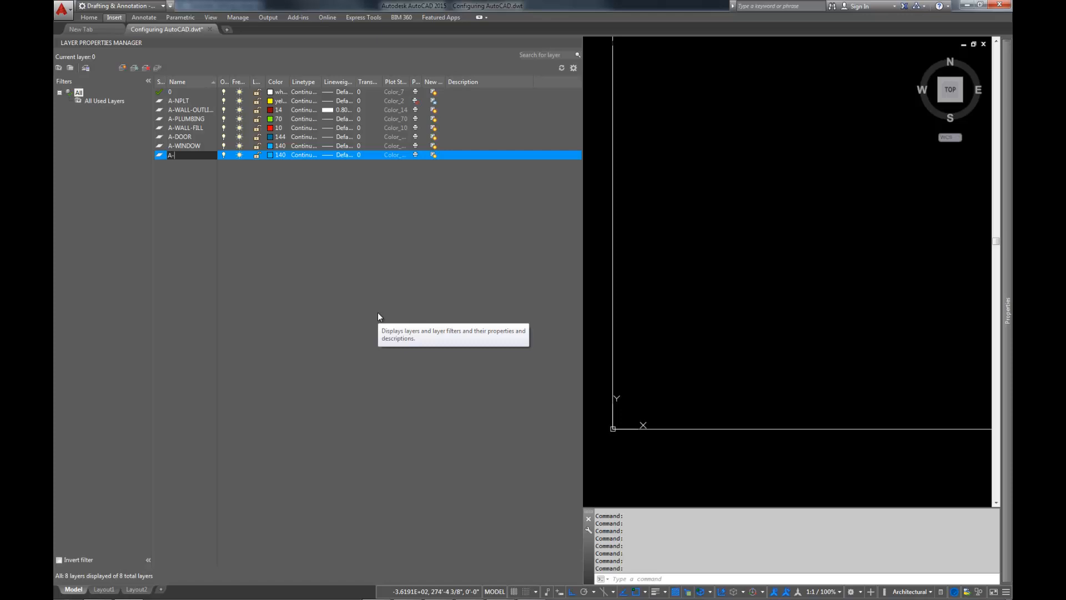
pyautogui.write('OVERHEAD')
pyautogui.press('Return')
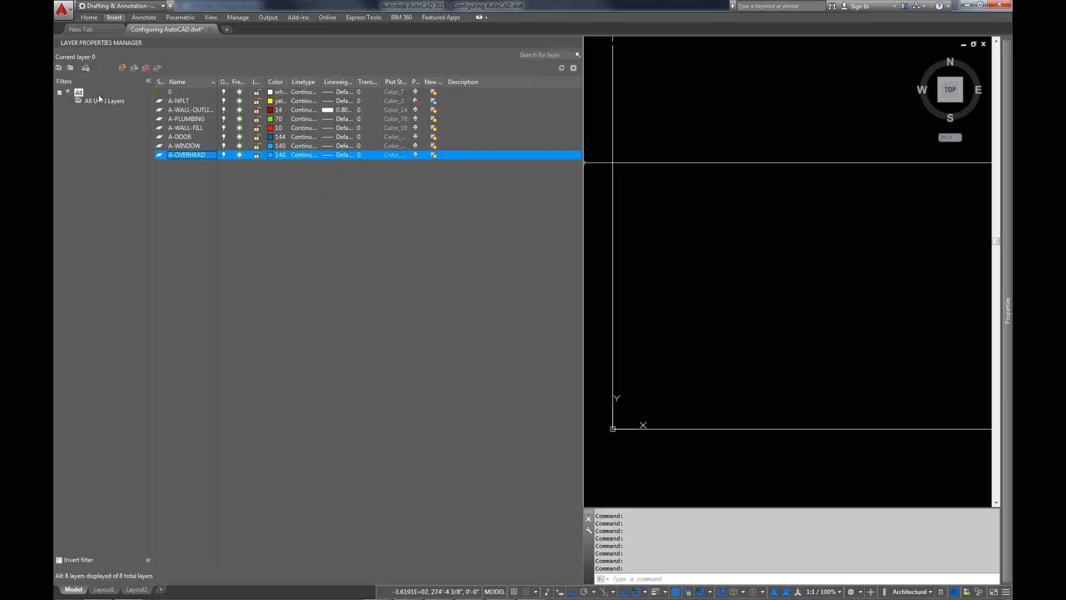
pyautogui.click(299, 155)
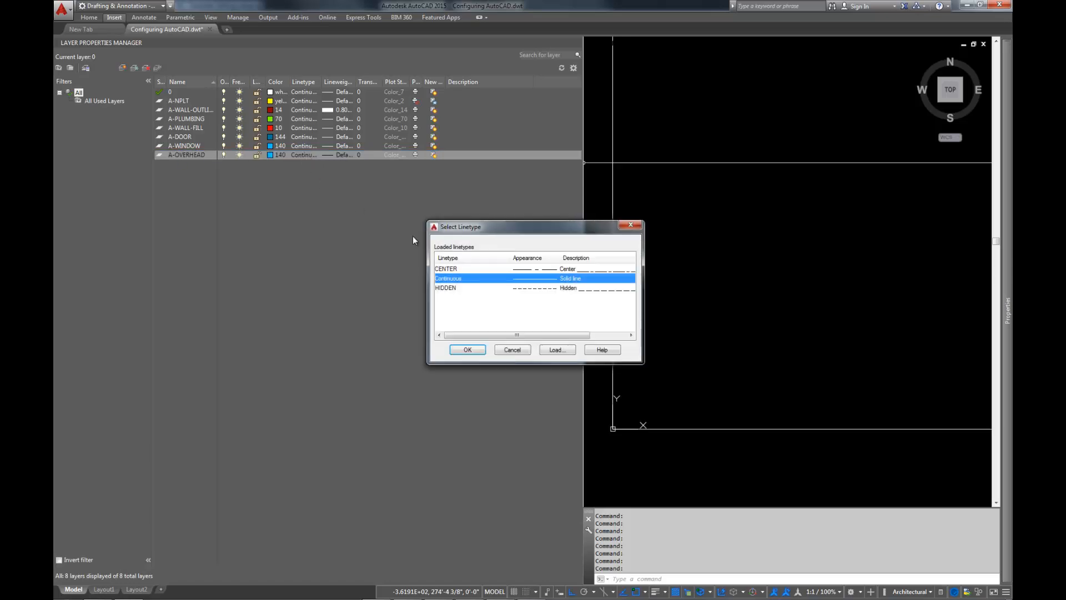
pyautogui.click(451, 287)
pyautogui.click(468, 349)
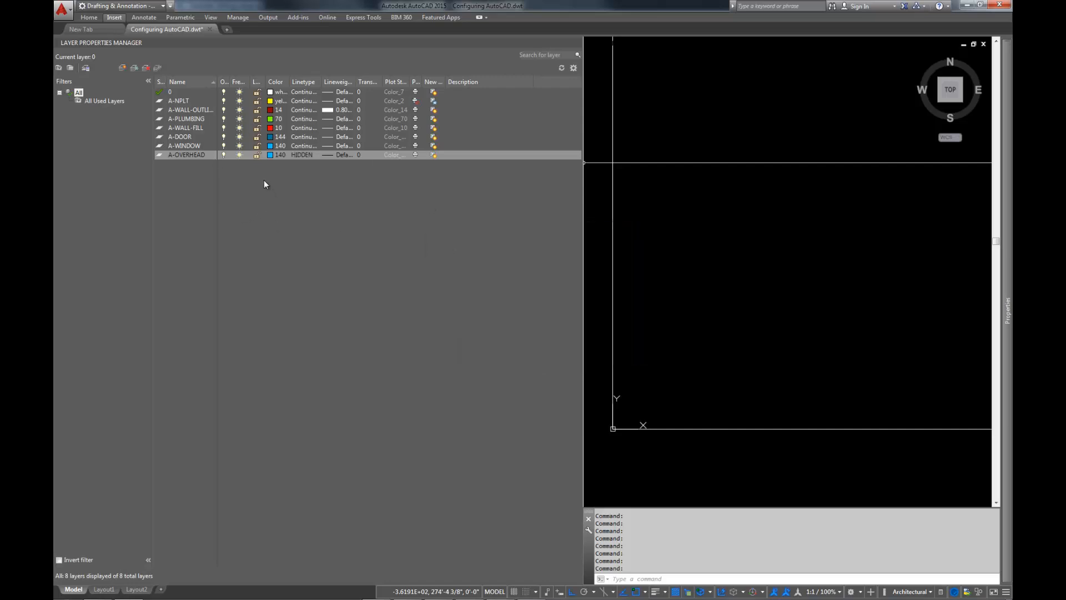
# Step: Set the color of the A-OVERHEAD layer to index color 210
pyautogui.click(275, 154)
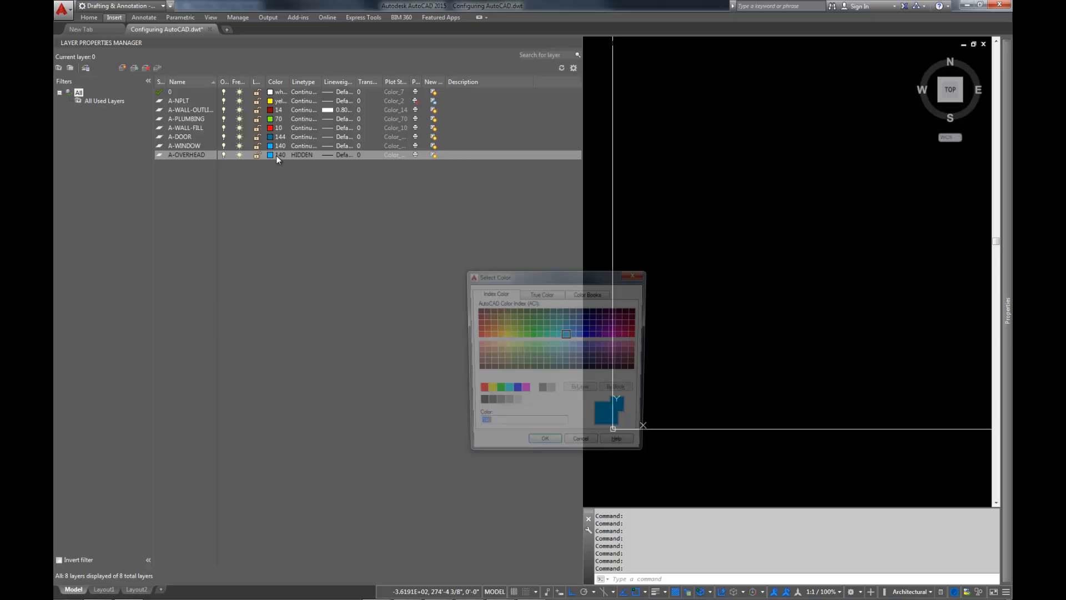
pyautogui.click(615, 334)
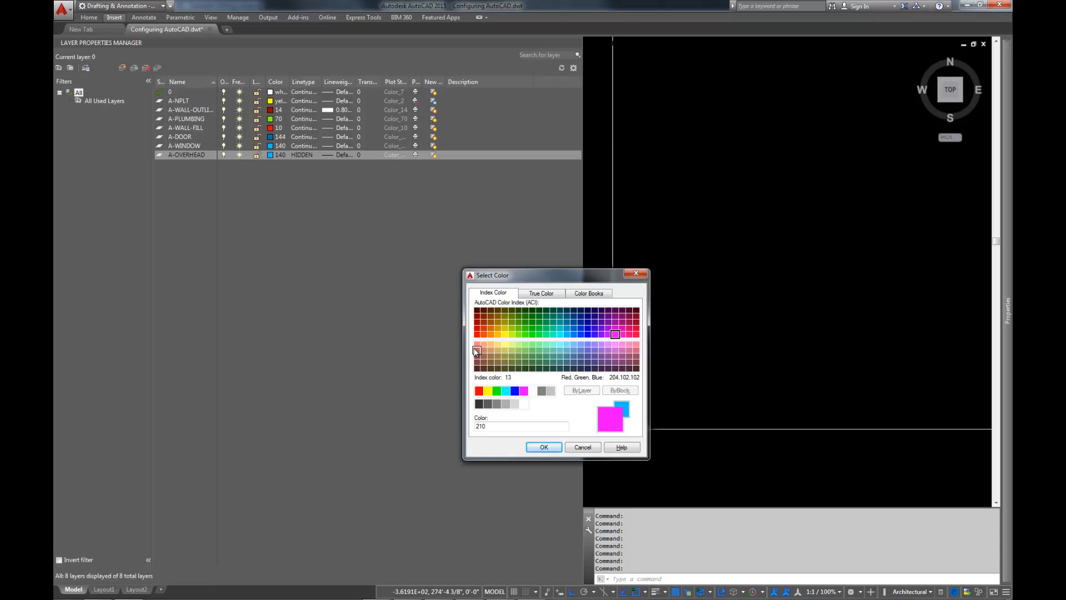
pyautogui.click(544, 447)
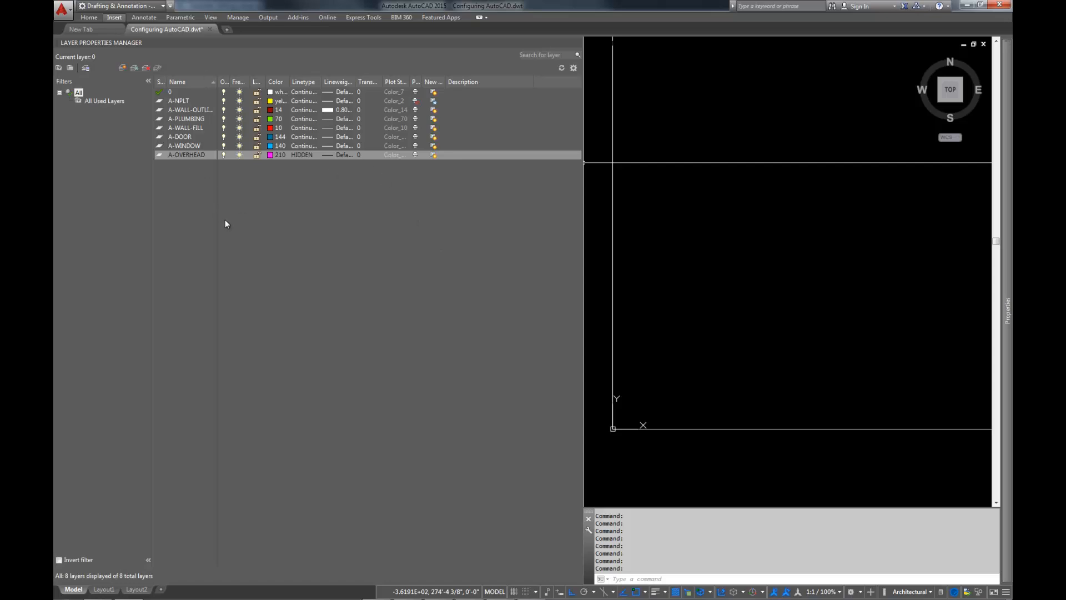
# Step: Create a layer named A-APPLIANCES based on A-OVERHEAD and set its color to index color 70
pyautogui.click(121, 67)
pyautogui.write('A')
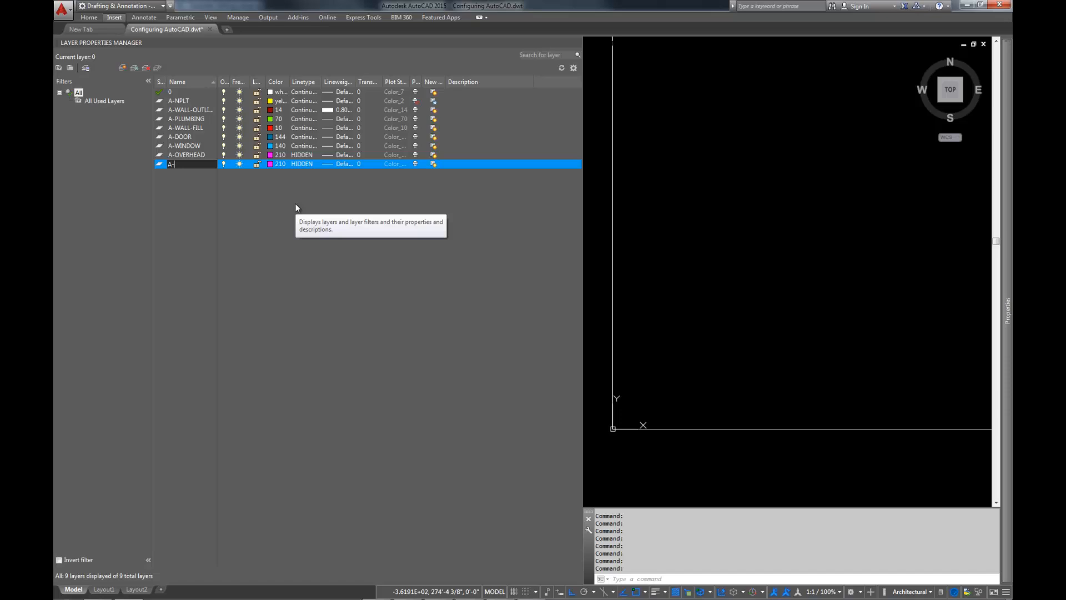
pyautogui.write('-APPLIANCES')
pyautogui.press('Return')
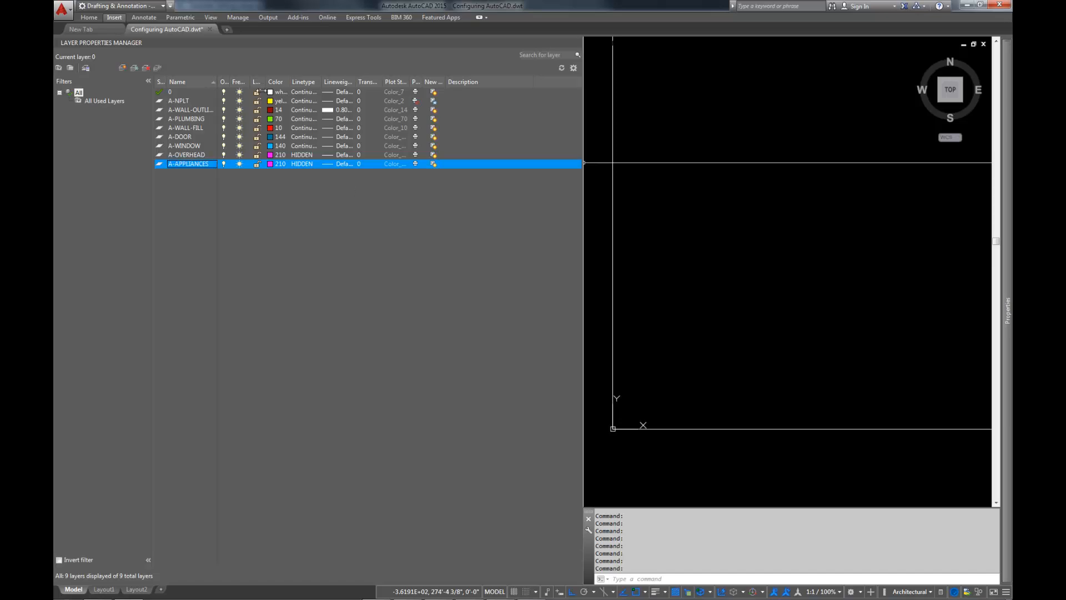
pyautogui.click(270, 164)
pyautogui.write('7')
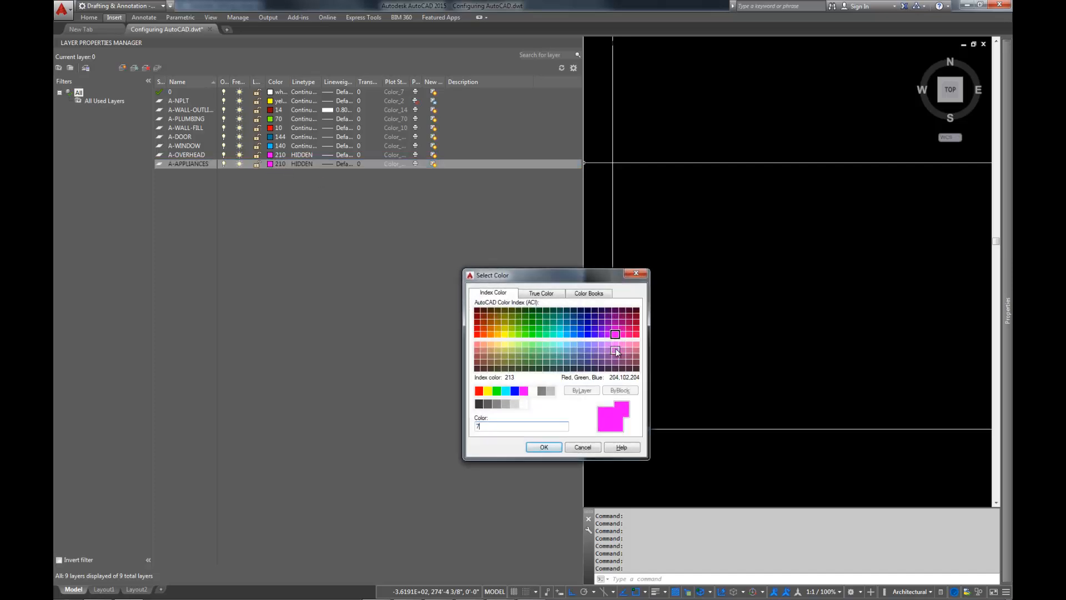
pyautogui.write('0')
pyautogui.press('Return')
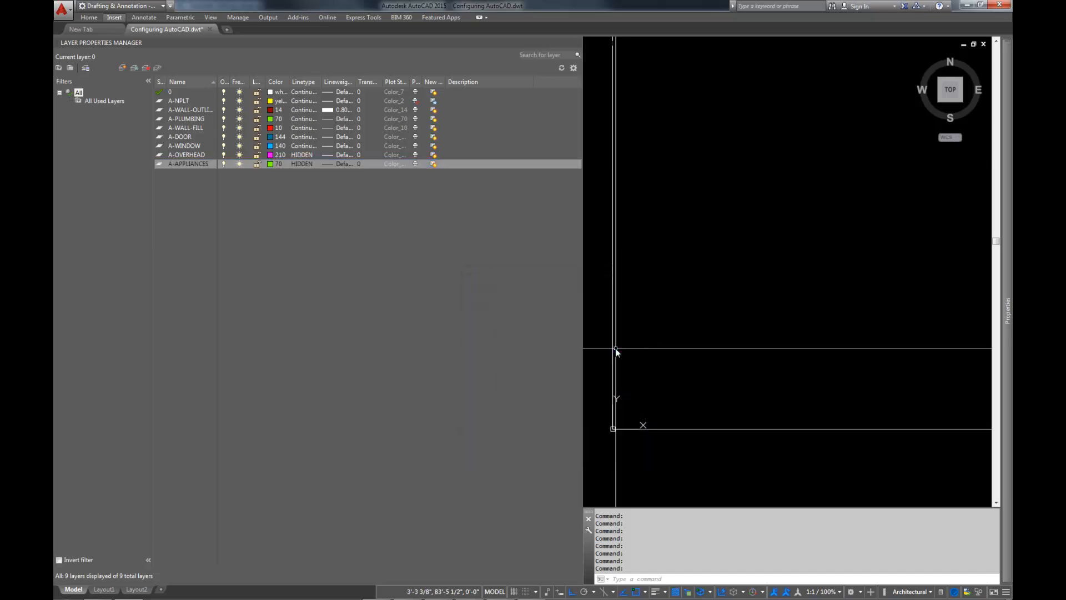
# Step: Change the color of the A-APPLIANCES layer to index color 72
pyautogui.click(271, 165)
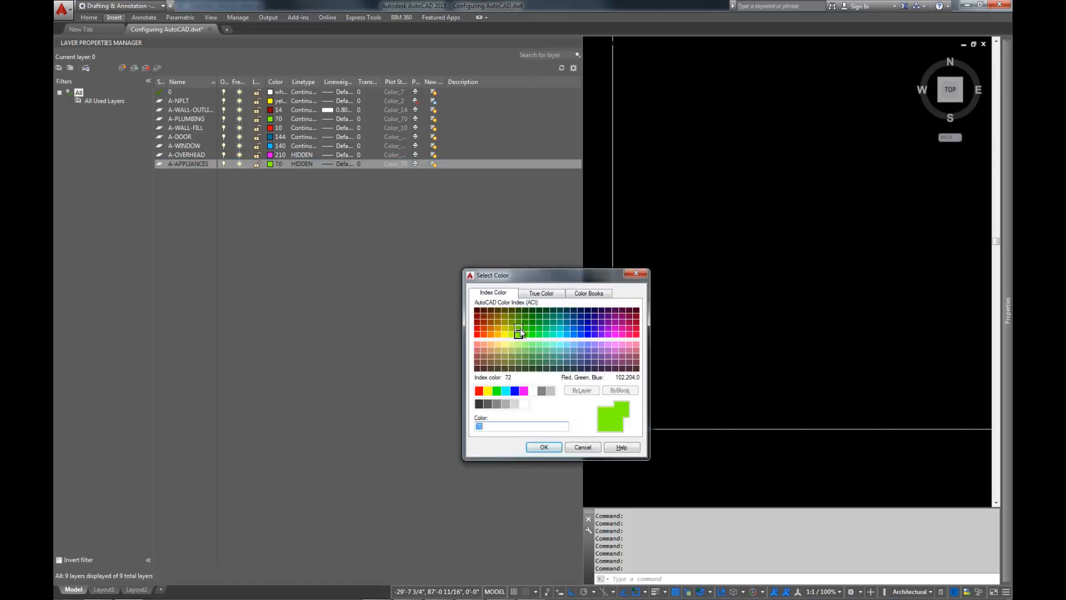
pyautogui.click(519, 331)
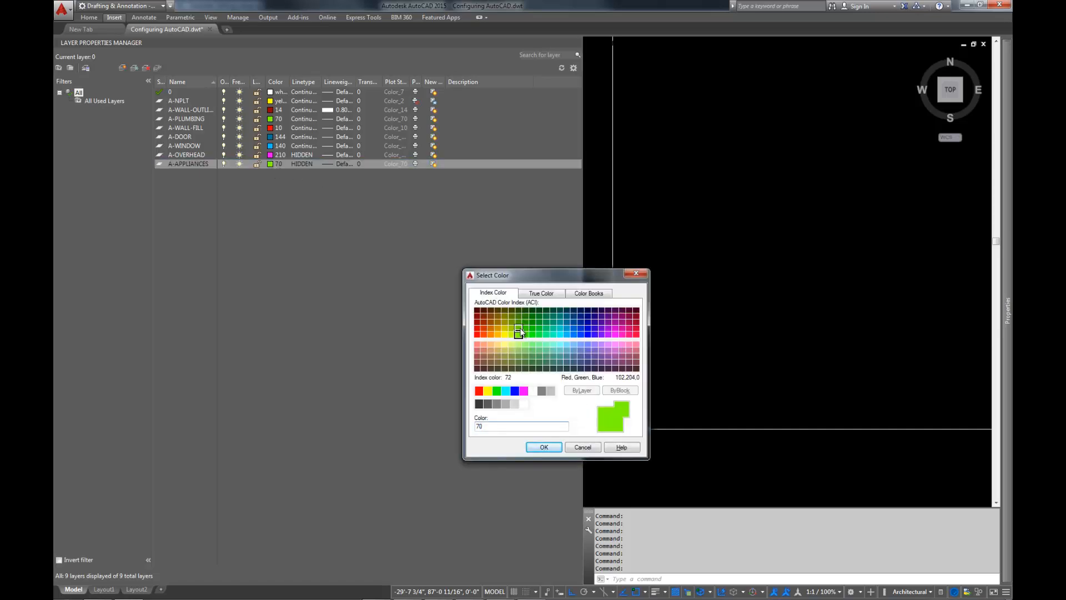
pyautogui.click(552, 449)
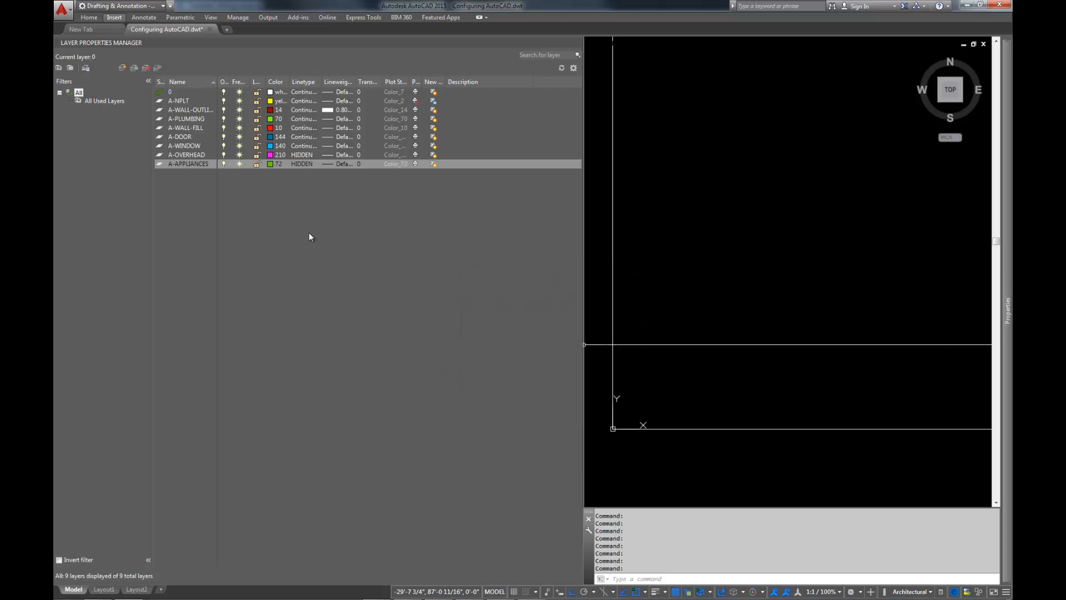
# Step: Create a layer named A-FURNITURE based on A-APPLIANCES and set its color to index color 74
pyautogui.click(122, 68)
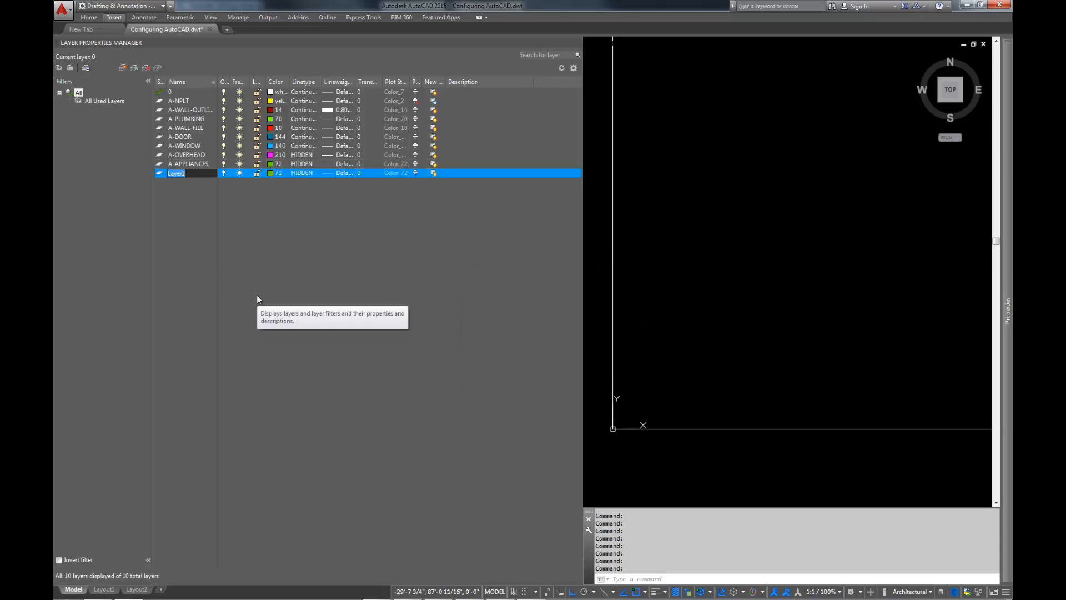
pyautogui.write('A-FURNITURE')
pyautogui.press('Return')
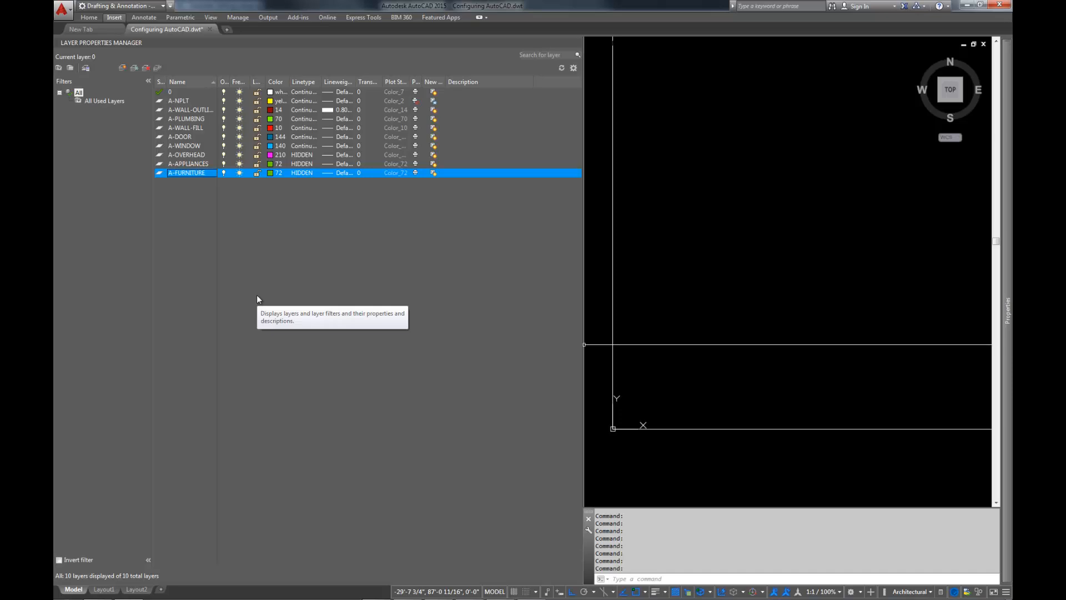
pyautogui.click(271, 172)
pyautogui.click(518, 322)
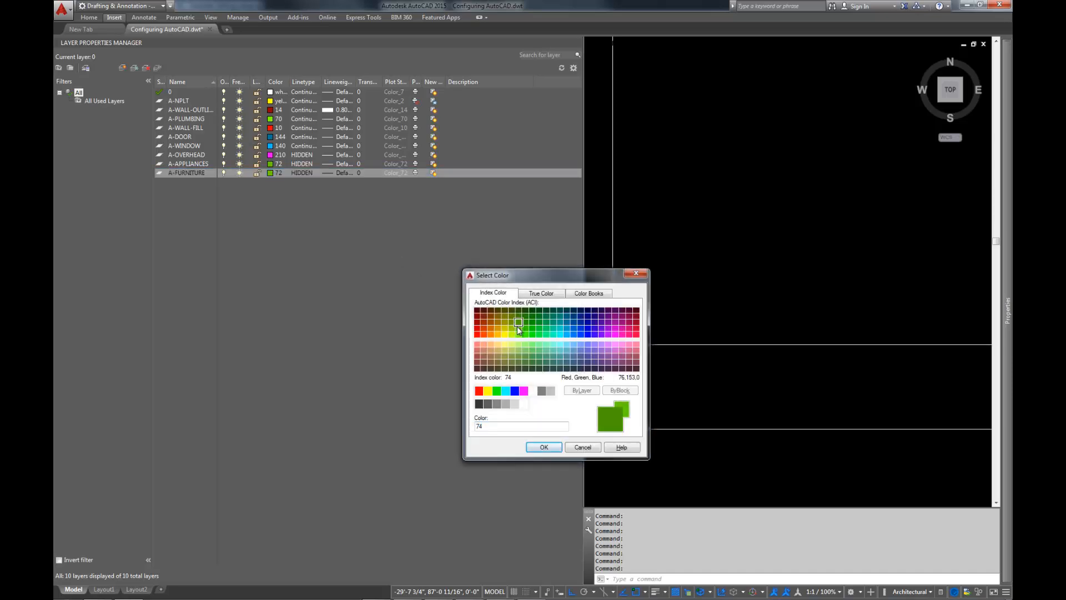
pyautogui.click(543, 446)
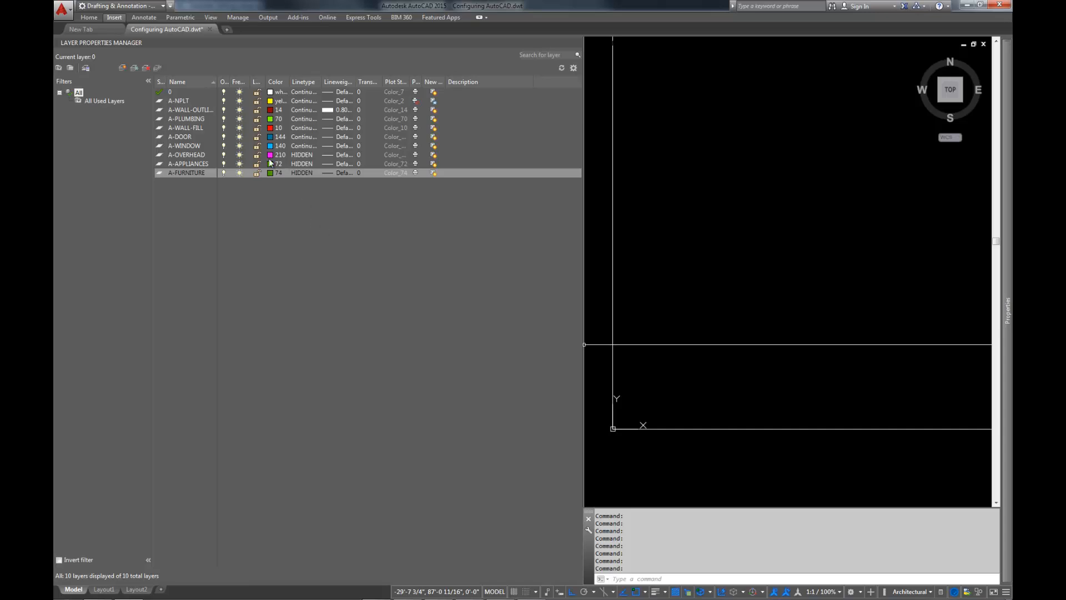
# Step: Set the linetype of both the A-APPLIANCES and A-FURNITURE layers to Continuous
pyautogui.keyDown('shift'); pyautogui.click(214, 165); pyautogui.keyUp('shift')
pyautogui.click(309, 167)
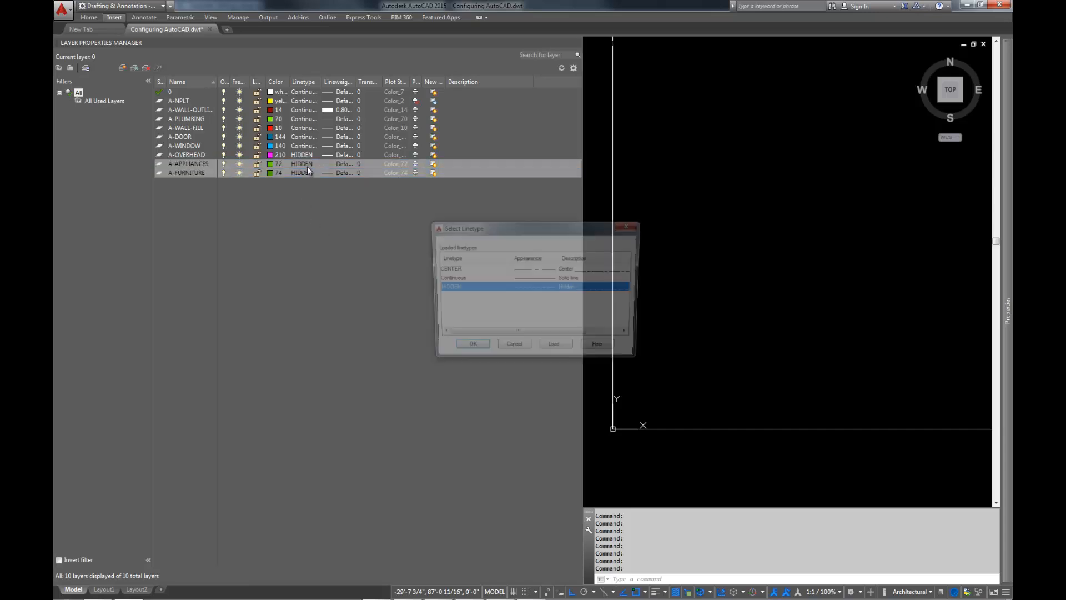
pyautogui.click(487, 278)
pyautogui.click(469, 349)
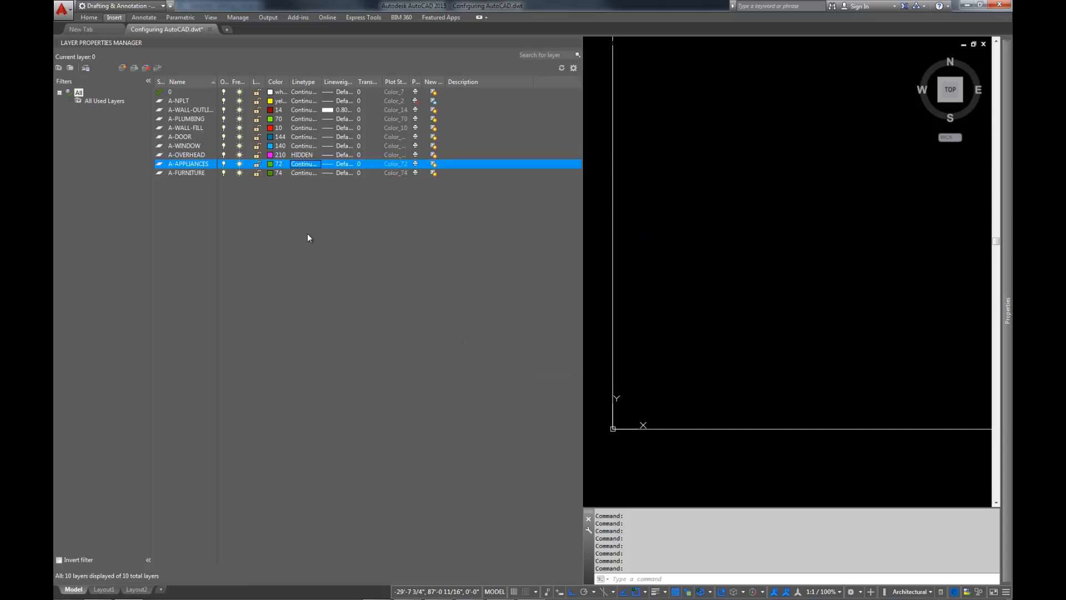
pyautogui.click(210, 180)
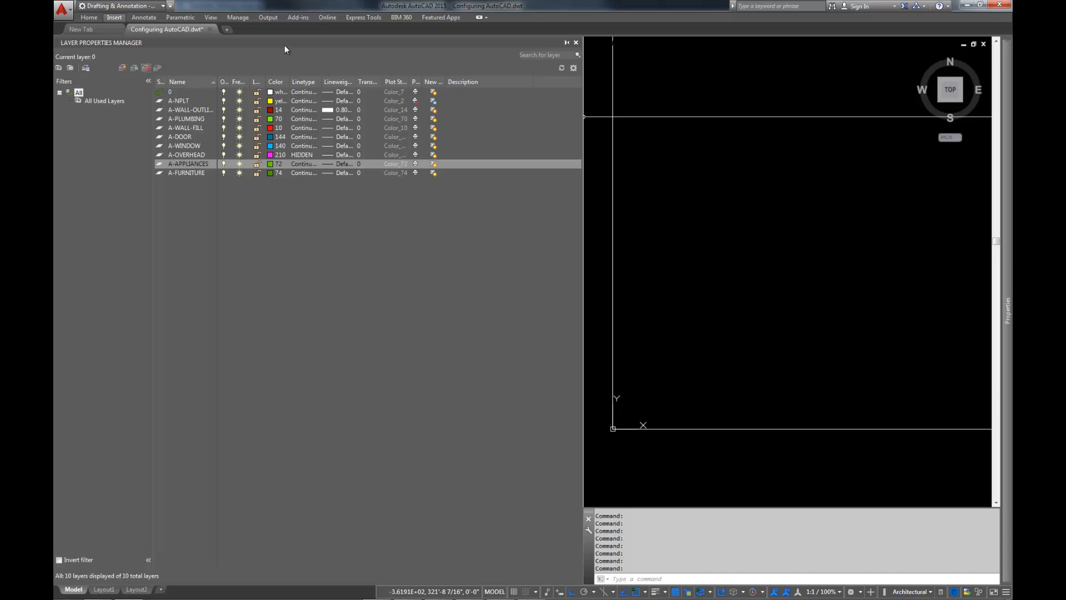
# Step: Collapse the layer manager and move the two rays at the origin to the A-NPLT layer, leaving nothing selected
pyautogui.click(566, 43)
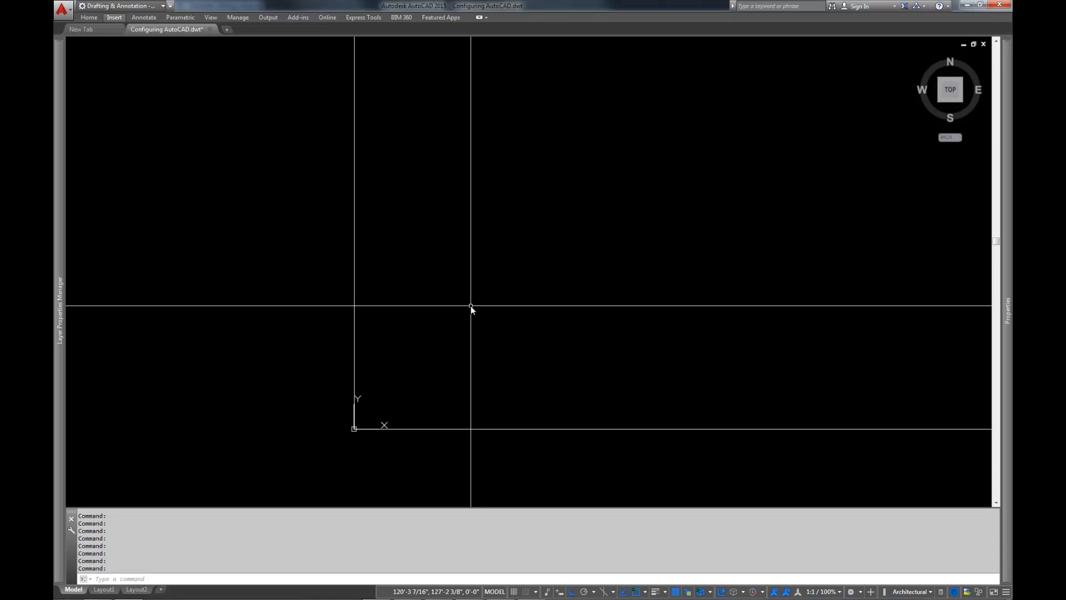
pyautogui.click(445, 363)
pyautogui.click(337, 454)
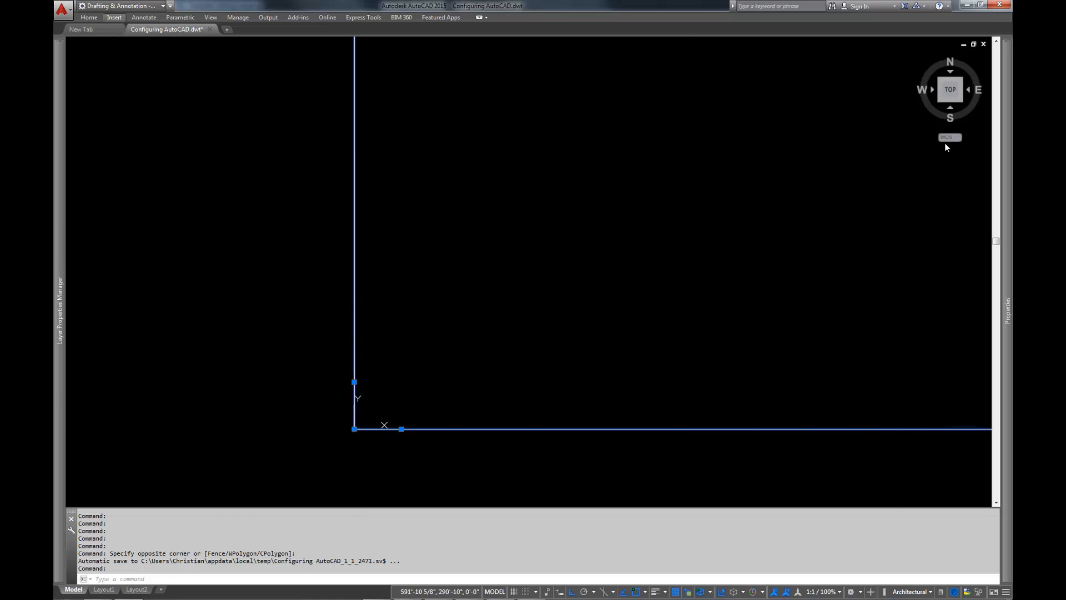
pyautogui.moveTo(1005, 133)
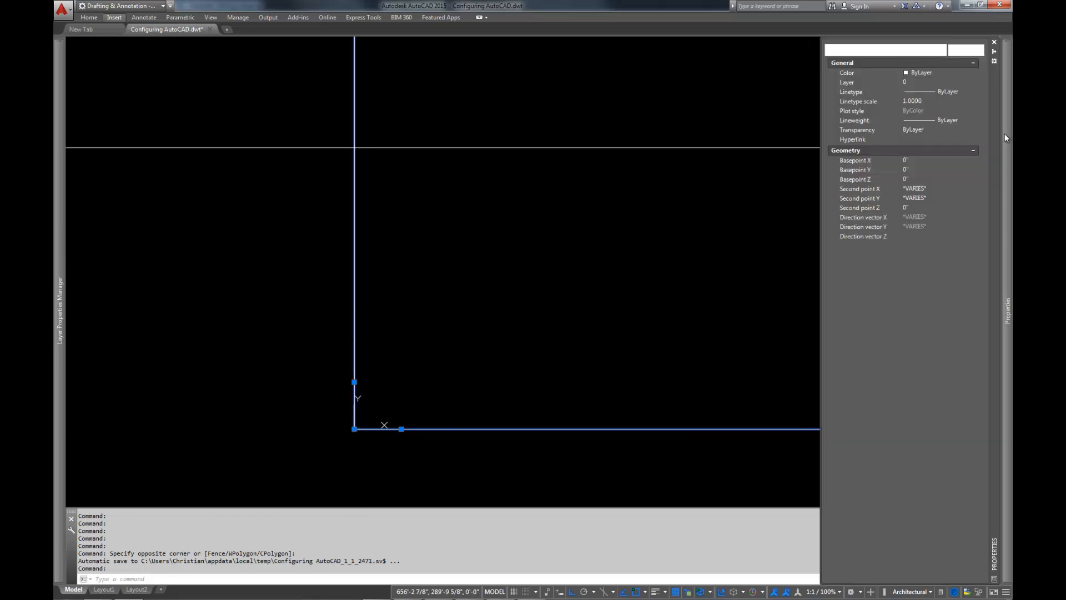
pyautogui.click(936, 82)
pyautogui.click(935, 81)
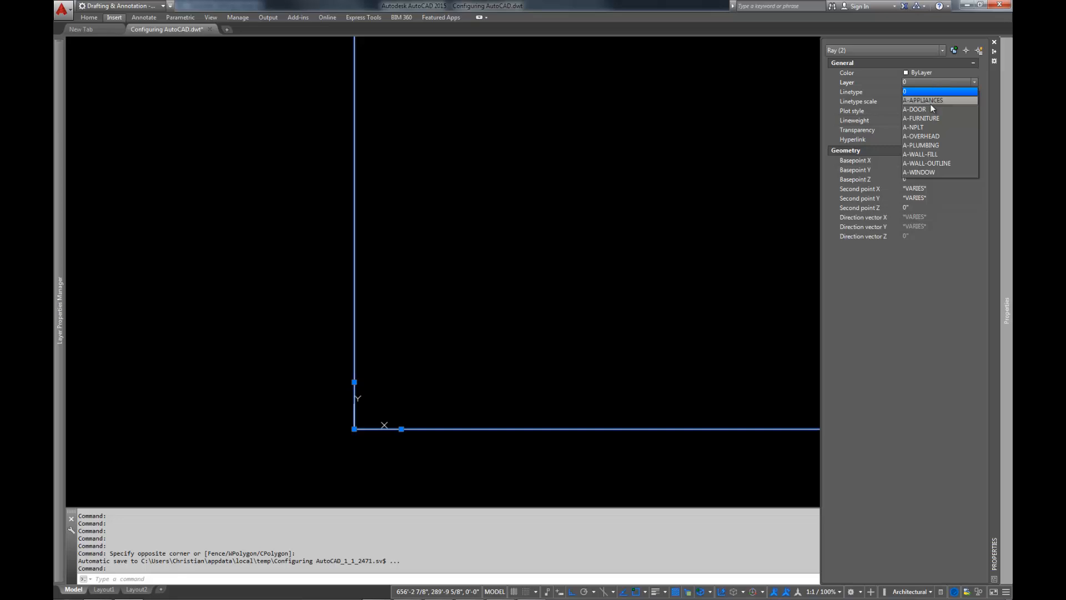
pyautogui.click(927, 128)
pyautogui.press('Escape')
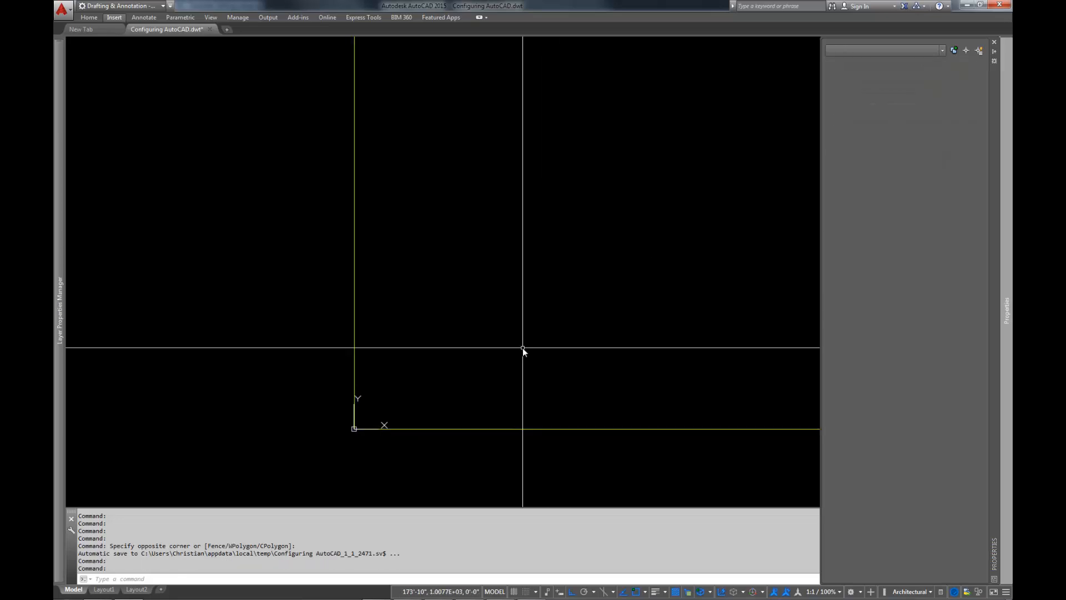
pyautogui.press('Escape')
pyautogui.press('Escape')
pyautogui.press('Escape')
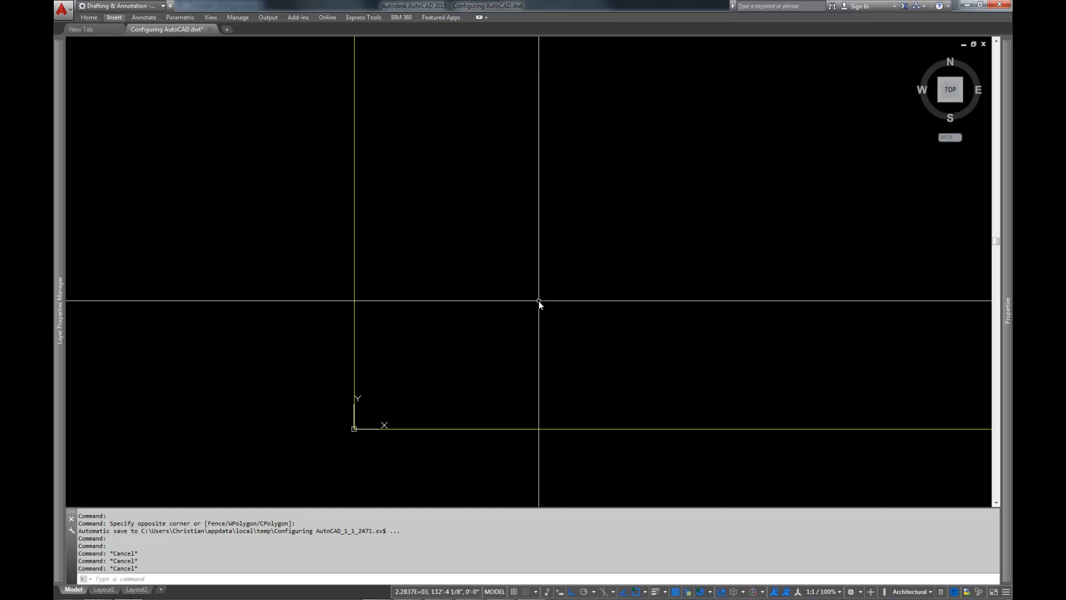
# Step: Permanently delete the Layout2 layout from the template
pyautogui.click(135, 589)
pyautogui.rightClick(133, 592)
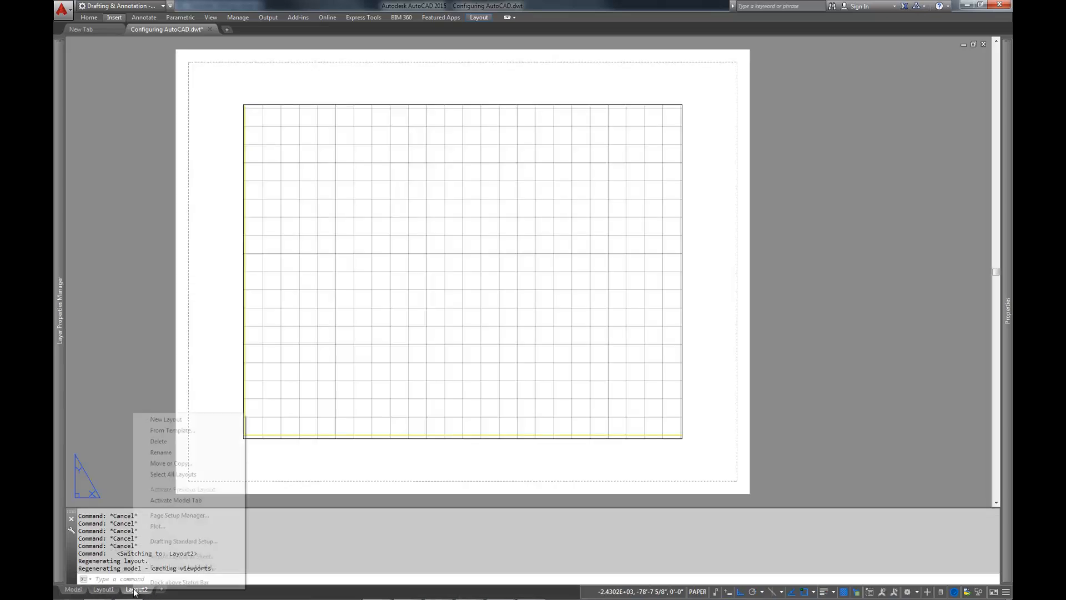
pyautogui.click(188, 443)
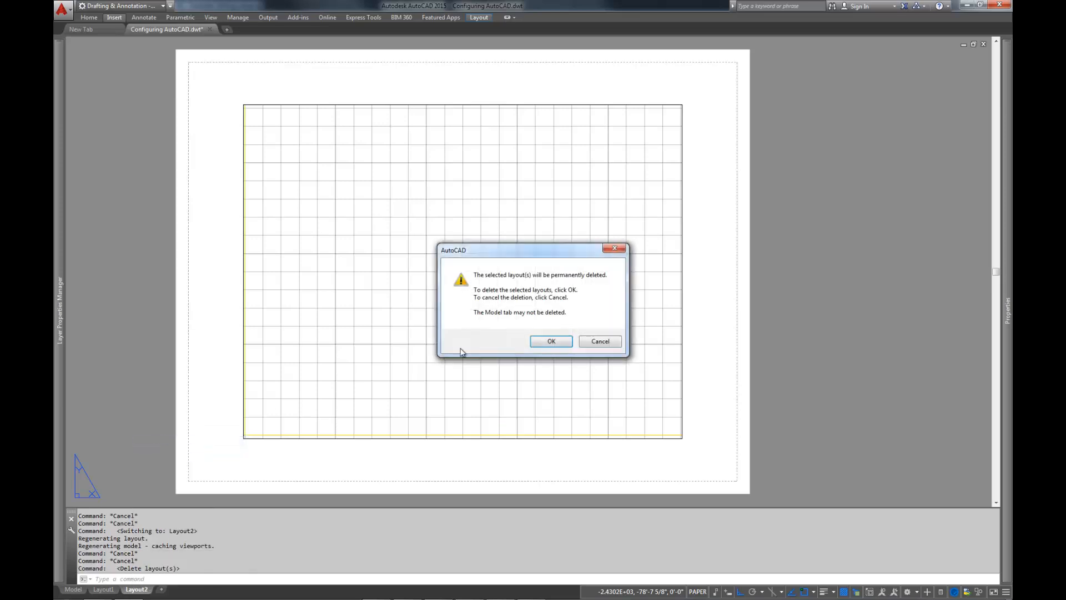
pyautogui.click(548, 340)
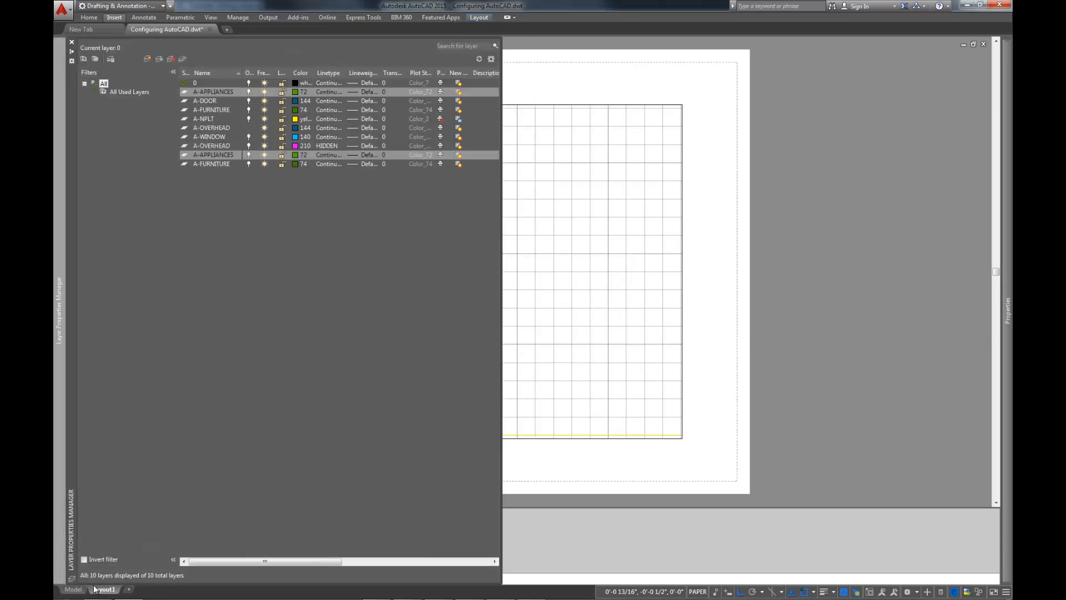
# Step: Modify the page setup of Layout1 to use the CutePDF Writer plotter
pyautogui.click(74, 589)
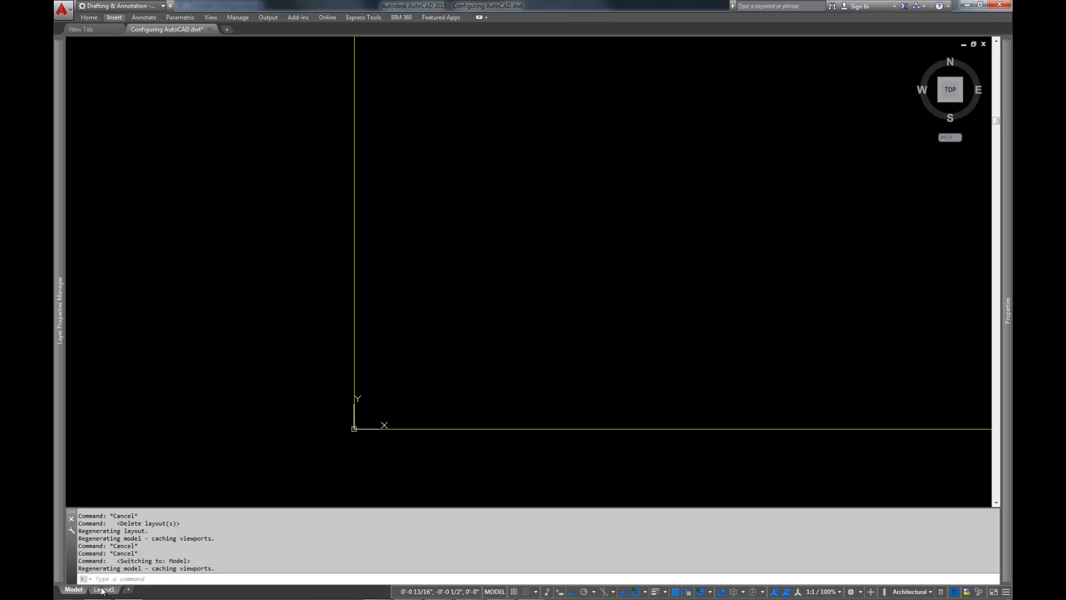
pyautogui.click(103, 589)
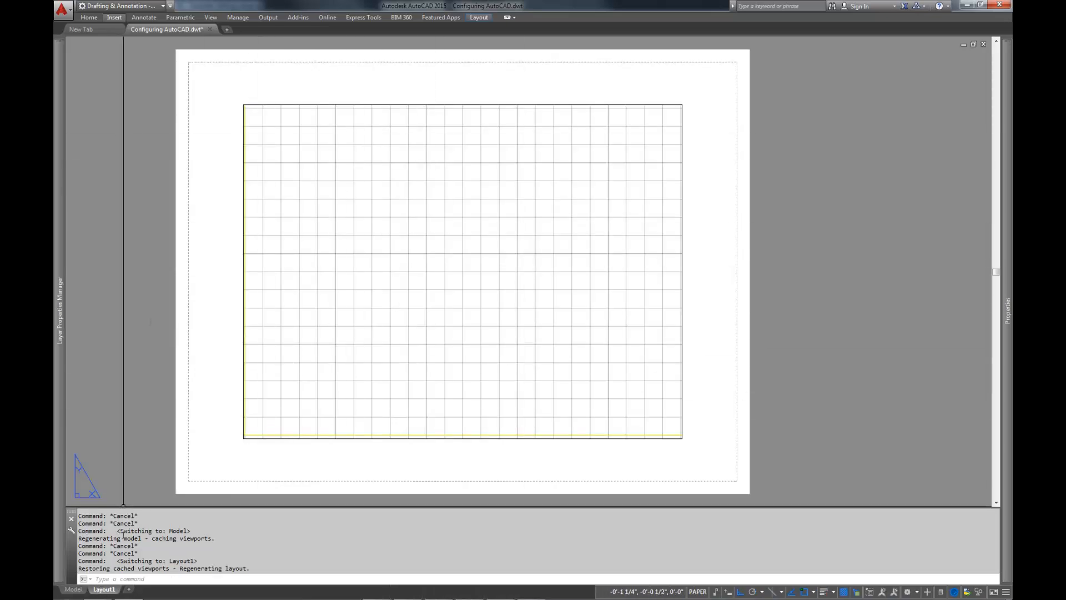
pyautogui.rightClick(105, 589)
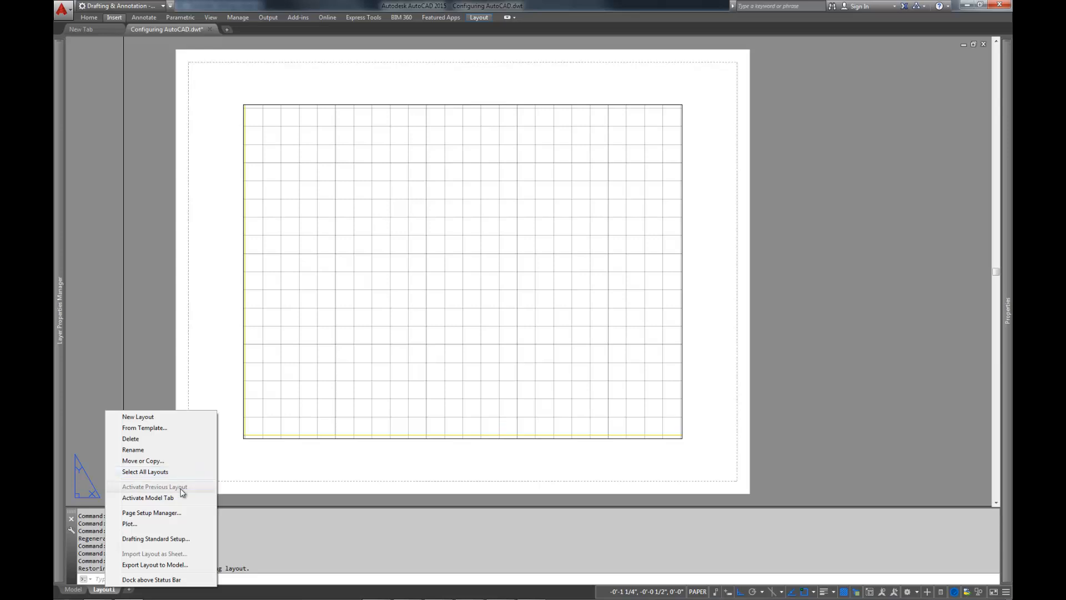
pyautogui.click(177, 514)
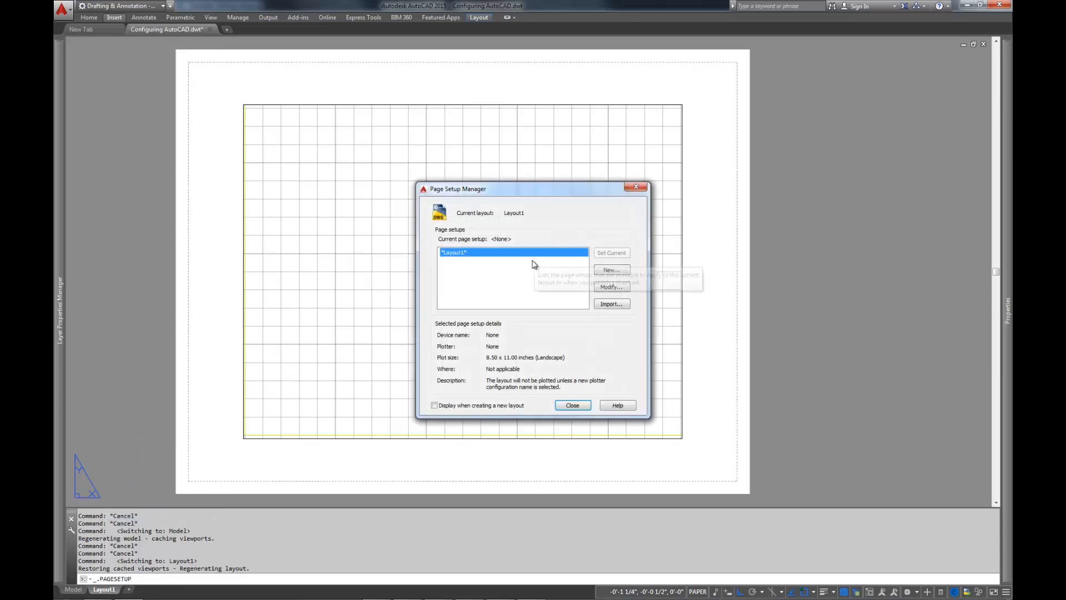
pyautogui.click(611, 287)
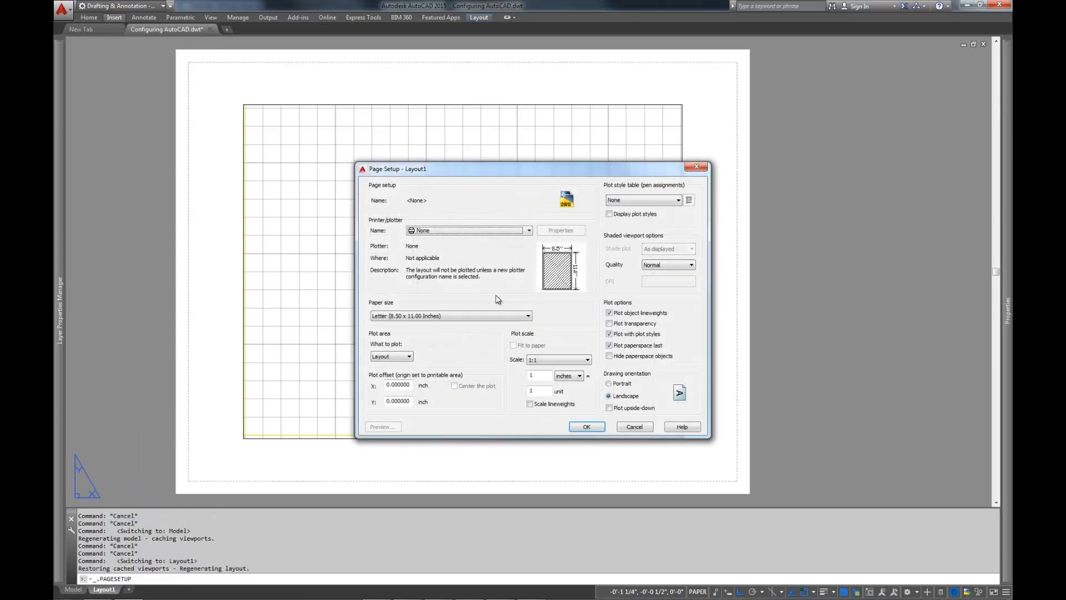
pyautogui.click(495, 230)
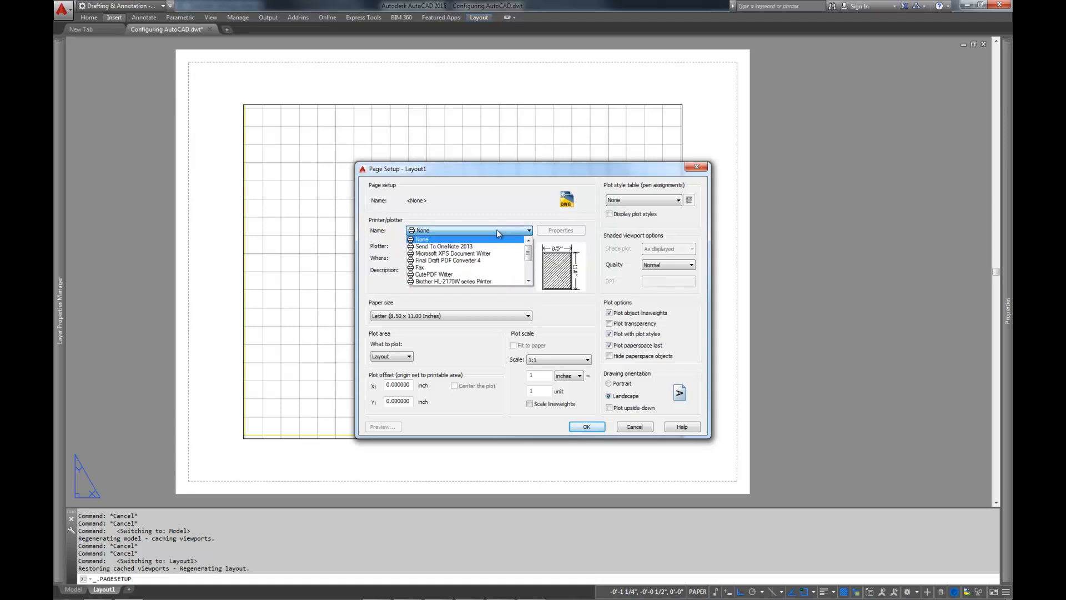
pyautogui.click(465, 274)
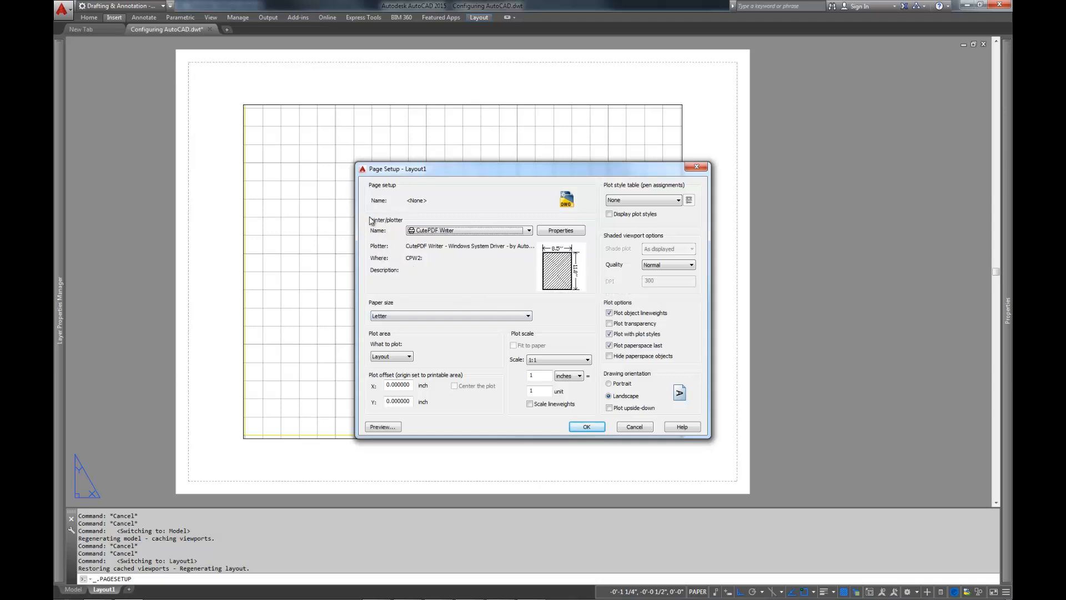
# Step: Set Layout1's paper size to ARCH D, apply the page setup and leave the Page Setup Manager
pyautogui.moveTo(472, 273)
pyautogui.click(484, 315)
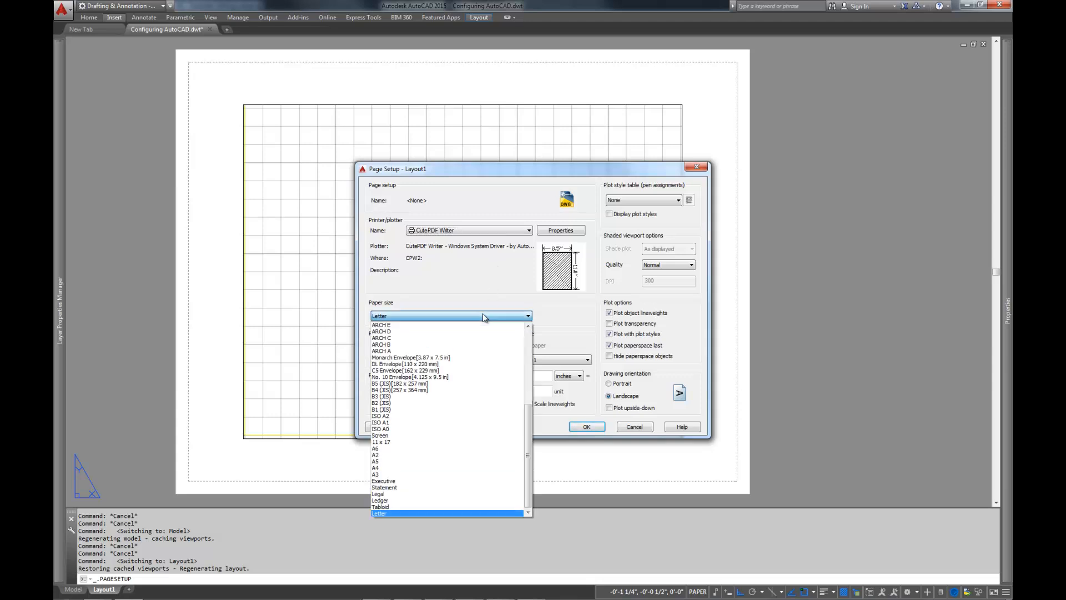
pyautogui.click(450, 331)
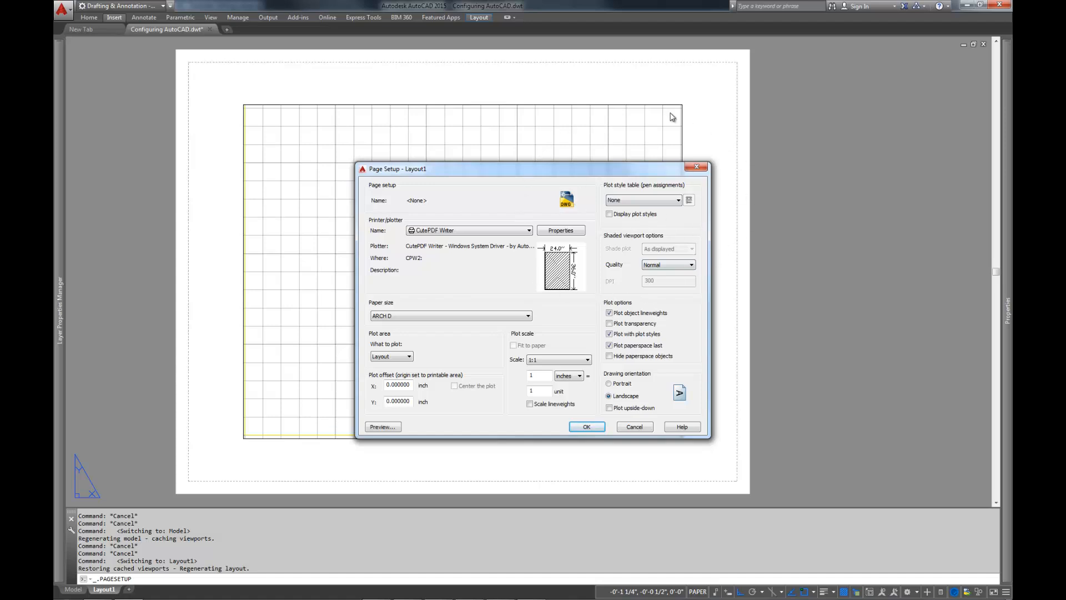
pyautogui.click(586, 428)
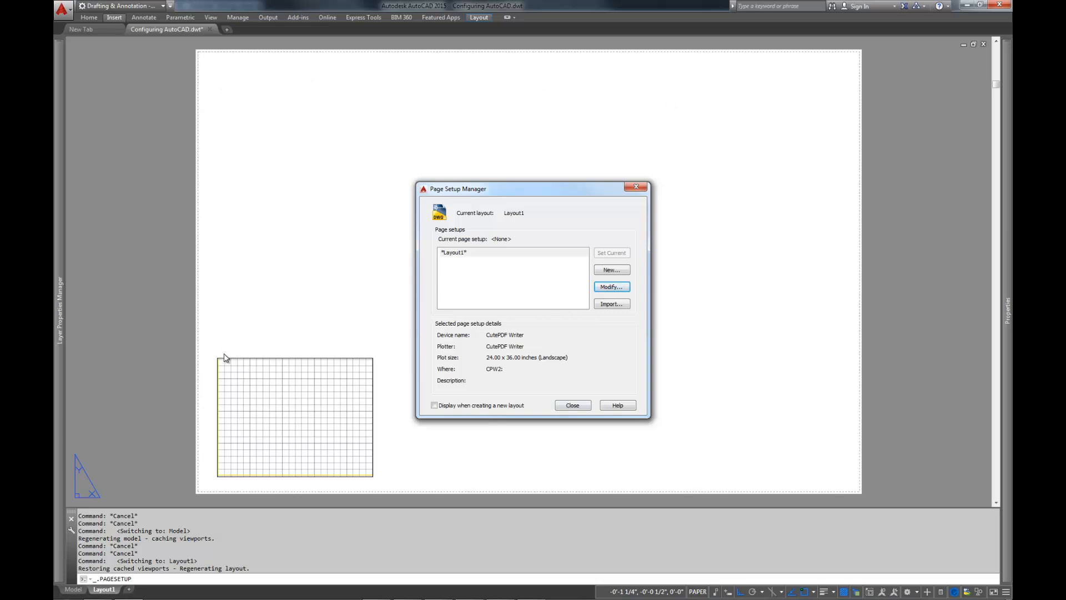
pyautogui.click(571, 405)
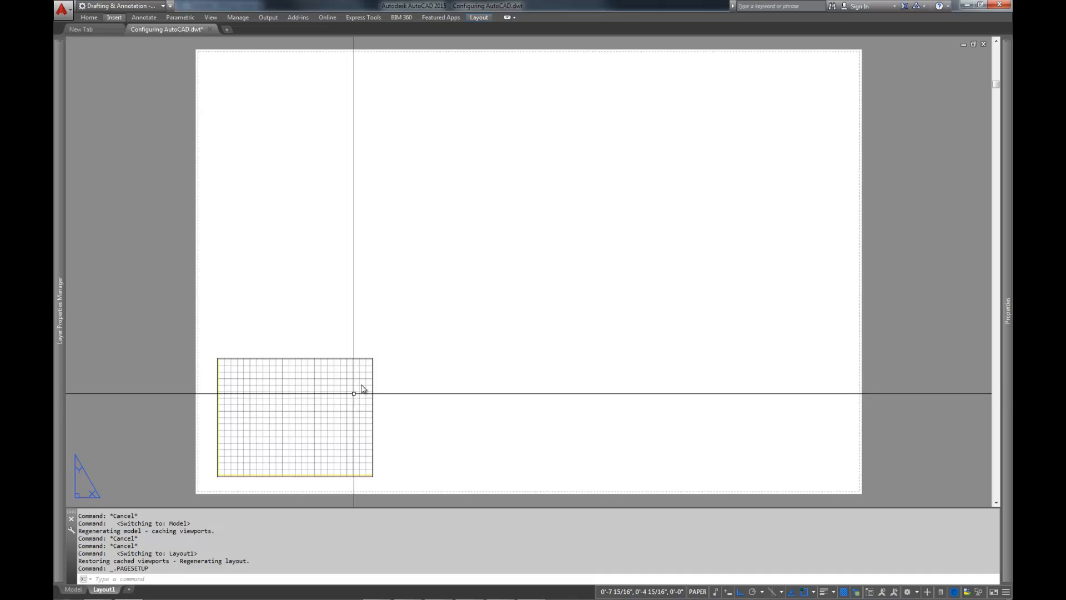
# Step: Stretch the Layout1 viewport to about 2'-6" wide by 1'-10" high, leaving a free strip along the sheet's right side
pyautogui.click(380, 345)
pyautogui.click(330, 401)
pyautogui.click(372, 358)
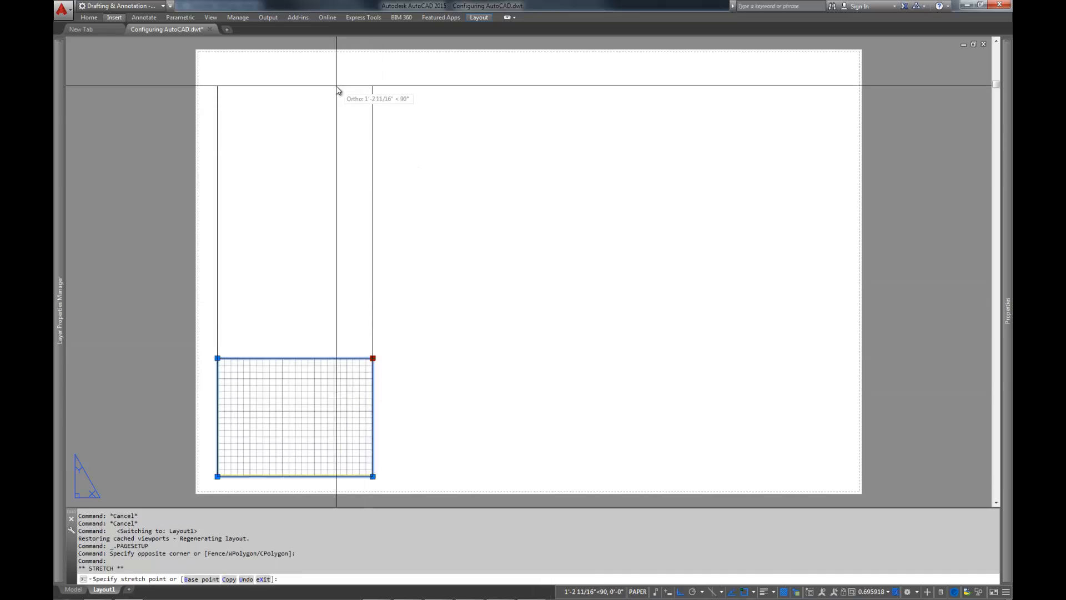
pyautogui.click(373, 69)
pyautogui.click(372, 68)
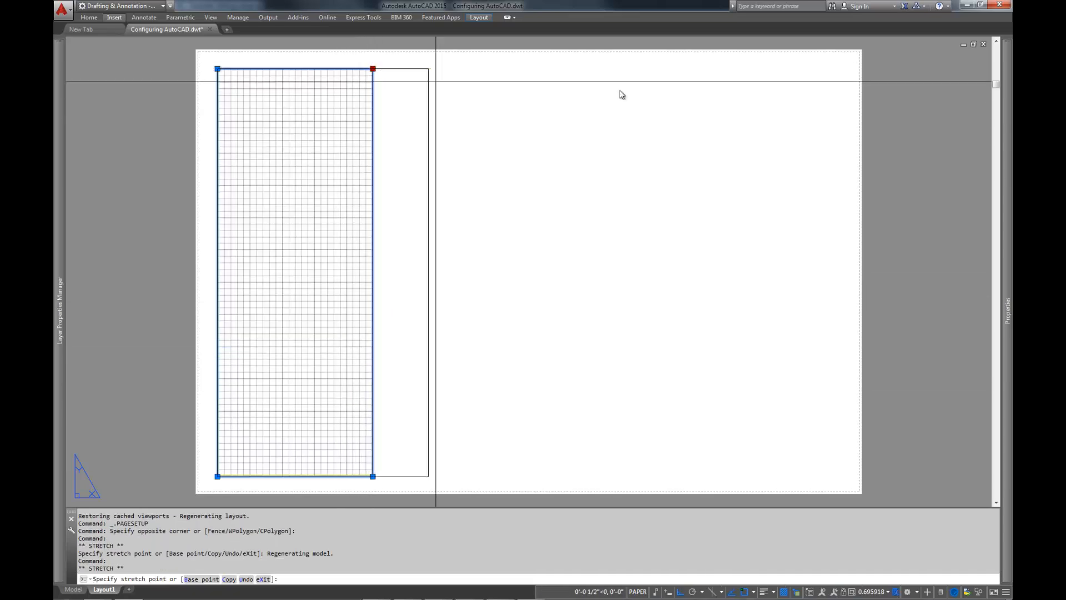
pyautogui.click(776, 69)
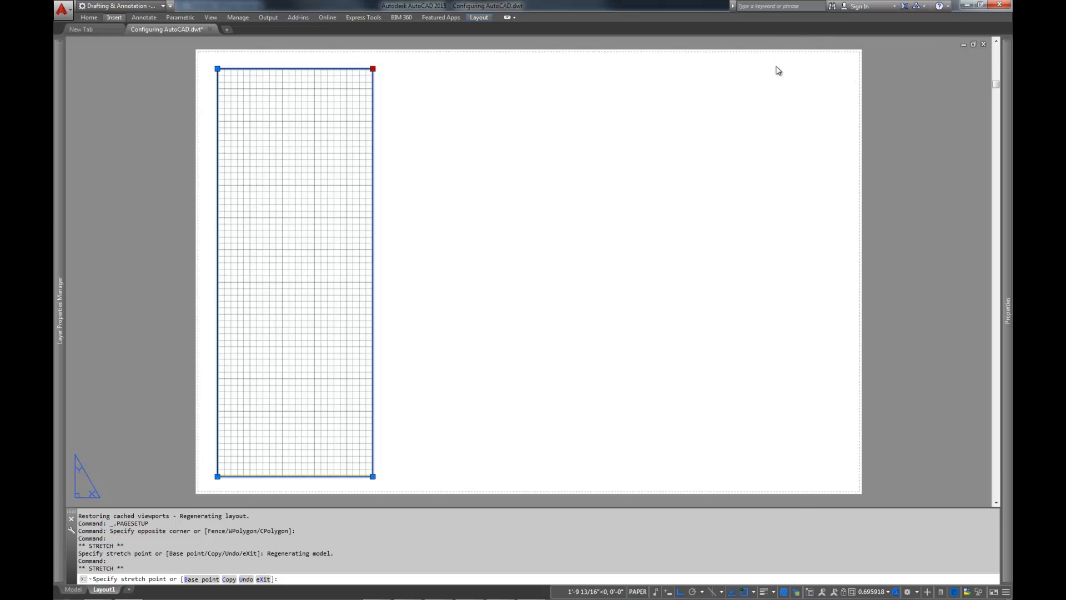
pyautogui.press('Escape')
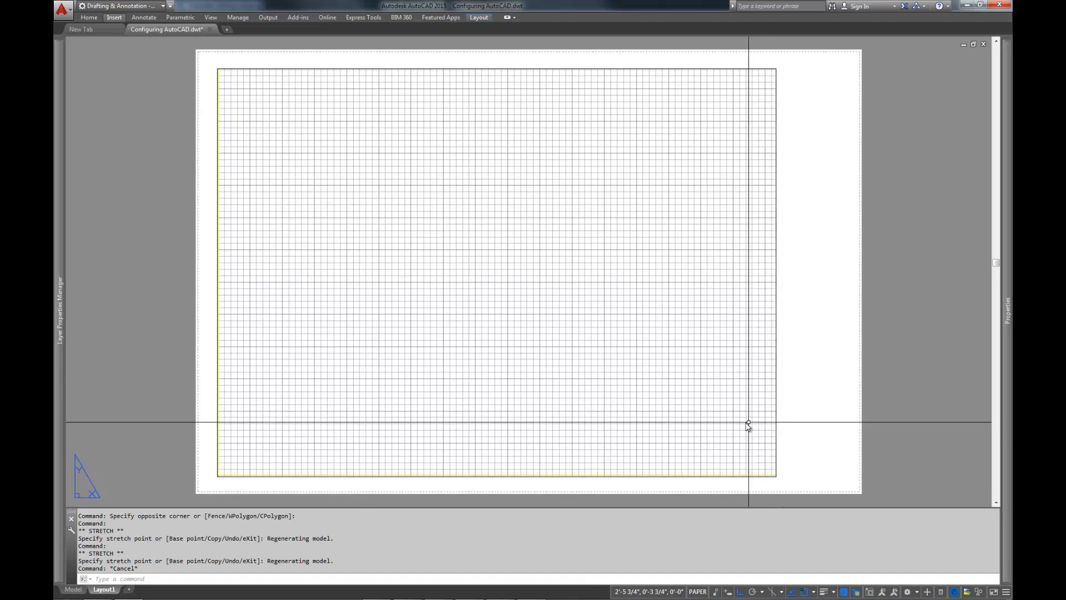
# Step: Activate model space inside the Layout1 viewport and turn off its grid
pyautogui.doubleClick(508, 325)
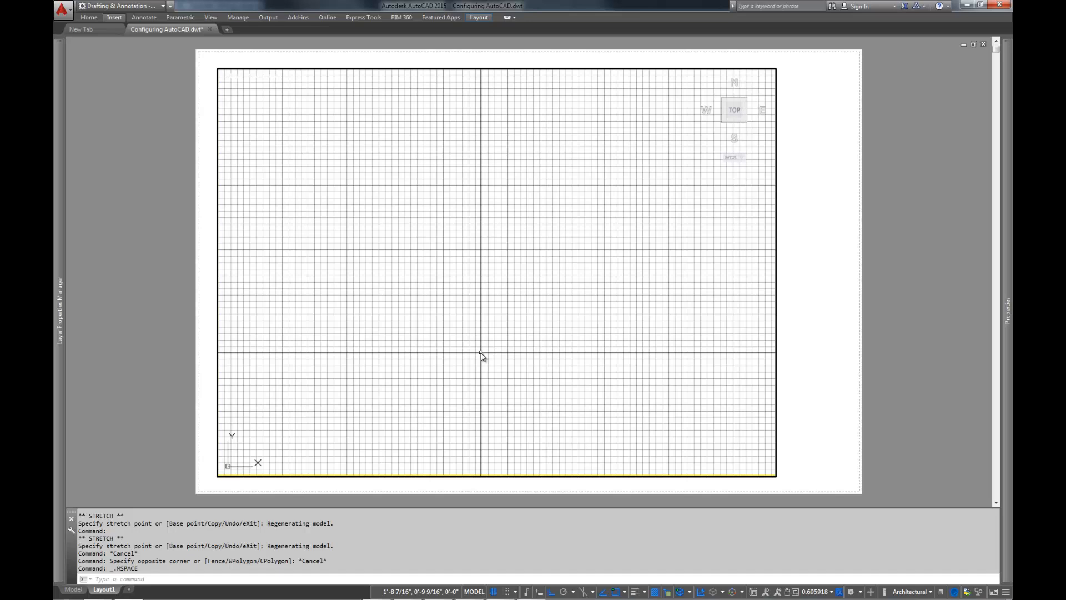
pyautogui.press('F7')
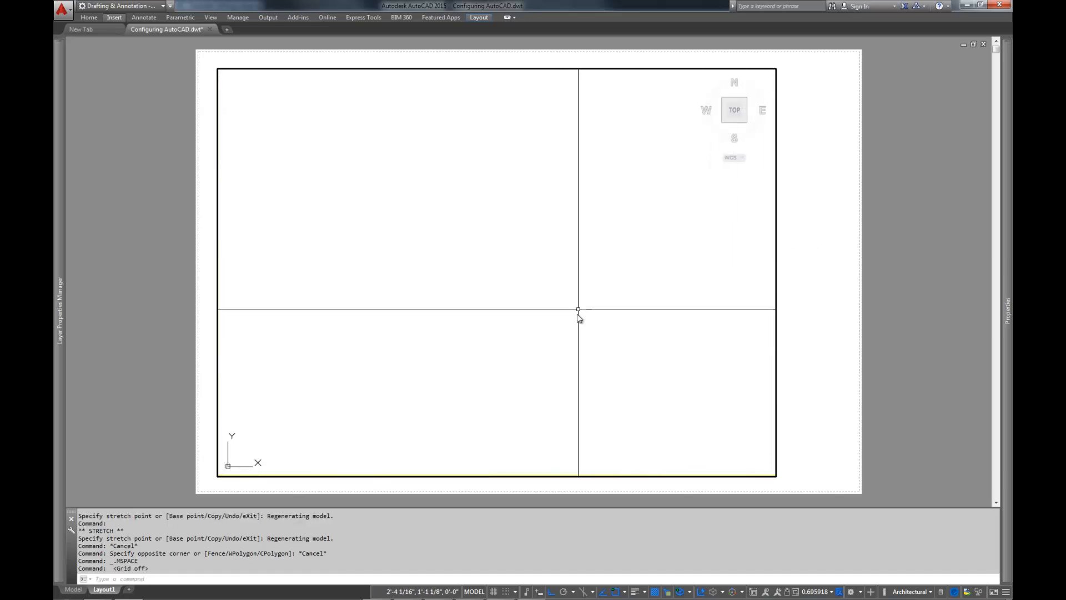
# Step: Set the viewport scale to 1/4" = 1'-0" and place the origin rays near the viewport's lower-left corner, returning to paper space
pyautogui.click(803, 591)
pyautogui.scroll(-2, 820, 531)
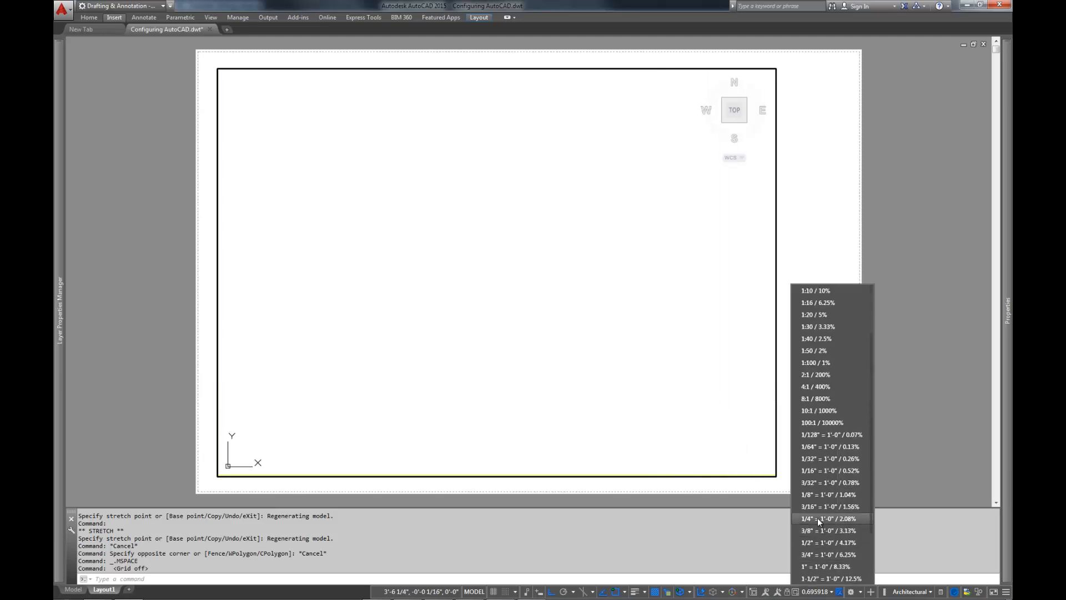
pyautogui.click(818, 517)
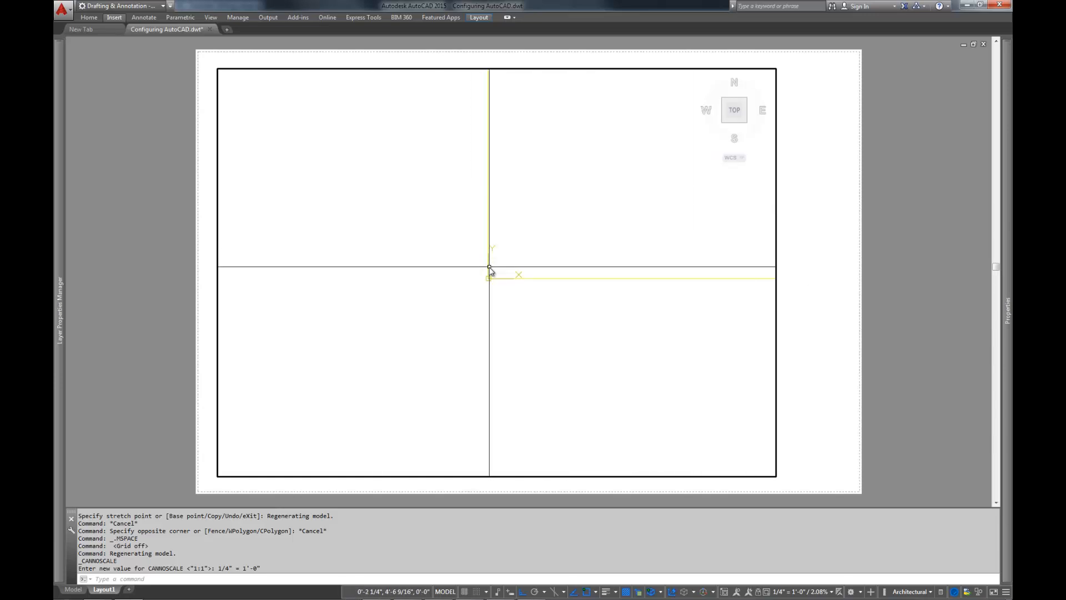
pyautogui.moveTo(489, 269)
pyautogui.mouseDown(button='middle')
pyautogui.moveTo(511, 114)
pyautogui.moveTo(604, 286)
pyautogui.moveTo(516, 273)
pyautogui.moveTo(597, 240)
pyautogui.moveTo(362, 401)
pyautogui.moveTo(357, 417)
pyautogui.mouseUp(button='middle')
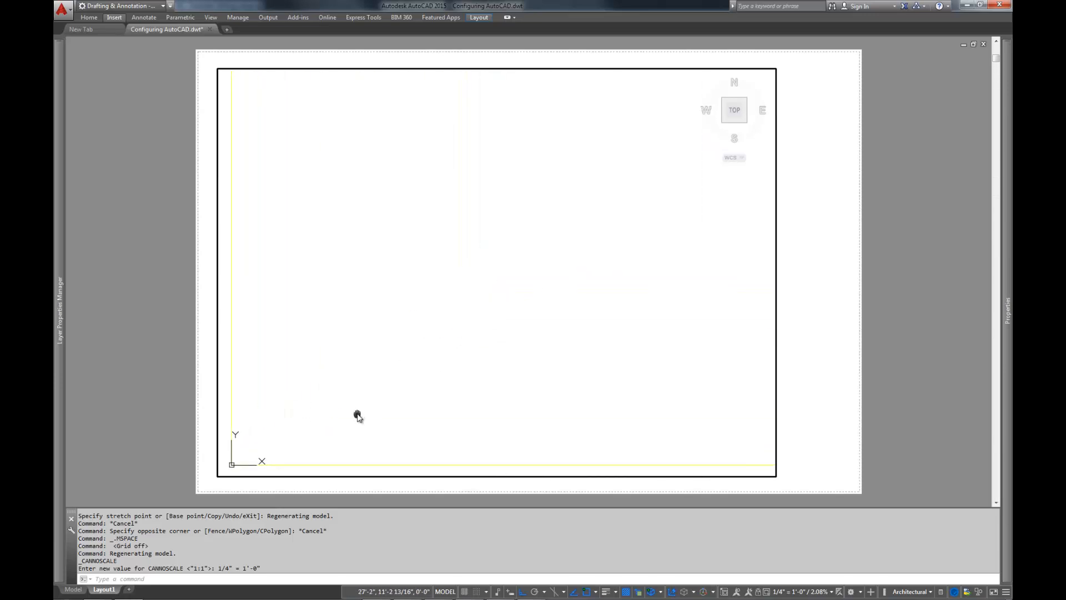
pyautogui.doubleClick(836, 306)
# Step: Move the Layout1 viewport frame to the A-NPLT layer and clear the selection
pyautogui.click(795, 250)
pyautogui.click(723, 294)
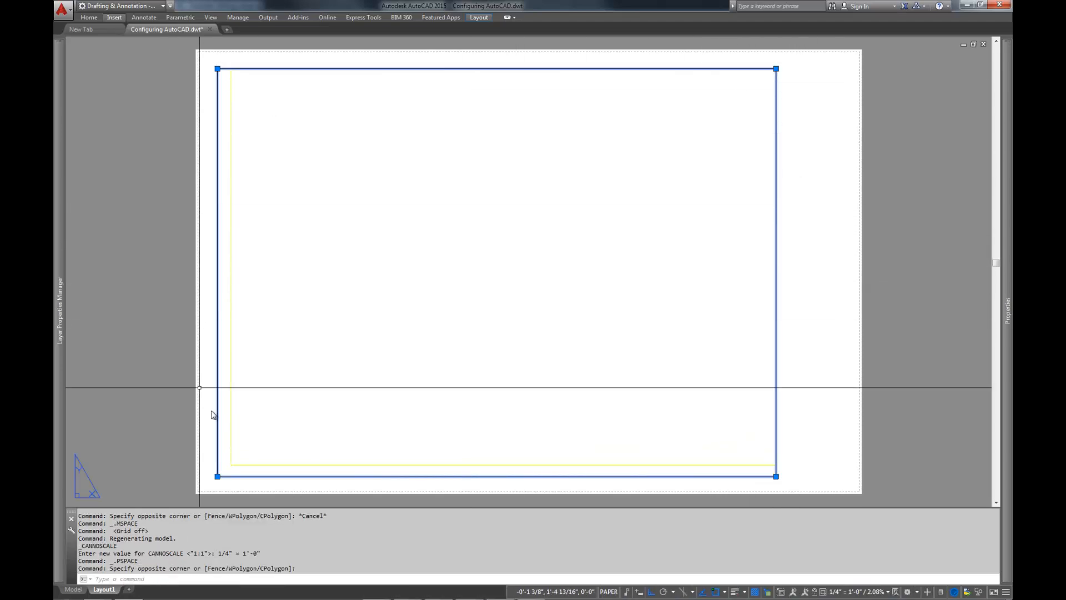
pyautogui.moveTo(1007, 118)
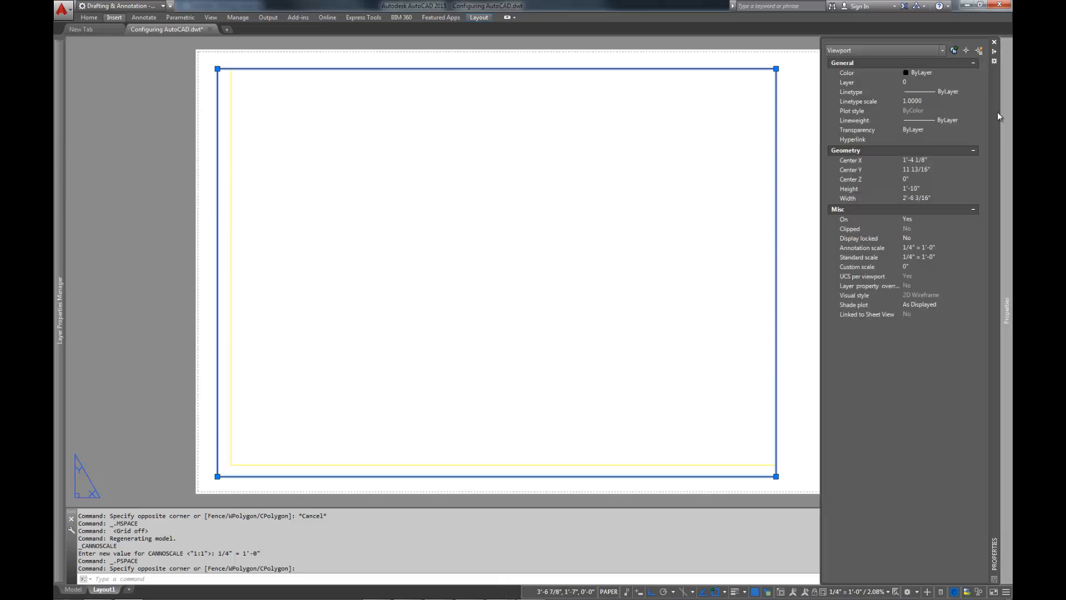
pyautogui.click(917, 82)
pyautogui.click(917, 82)
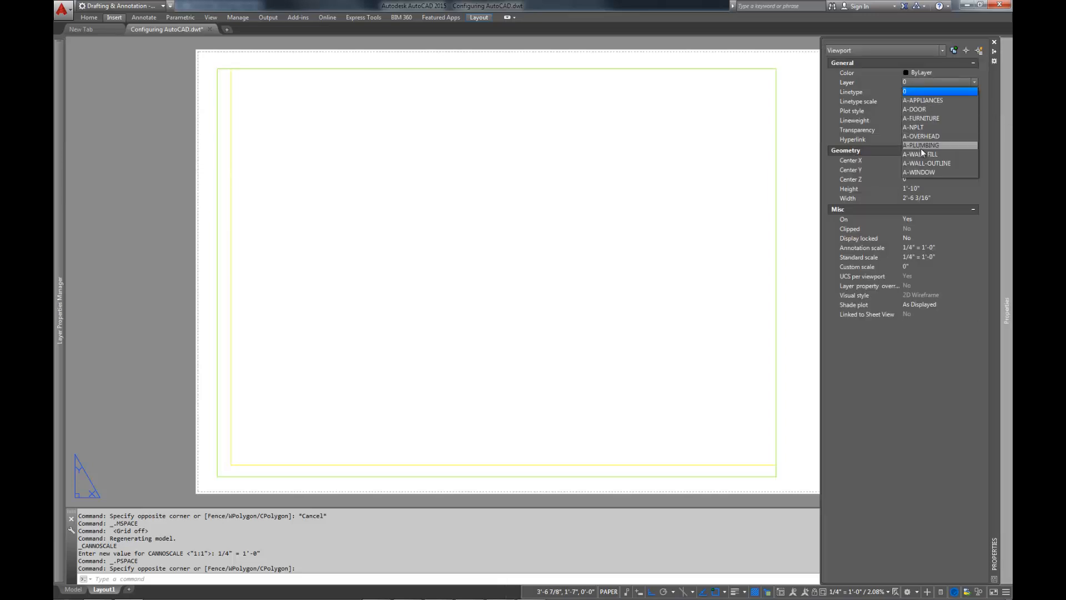
pyautogui.click(930, 128)
pyautogui.press('Escape')
pyautogui.press('Escape')
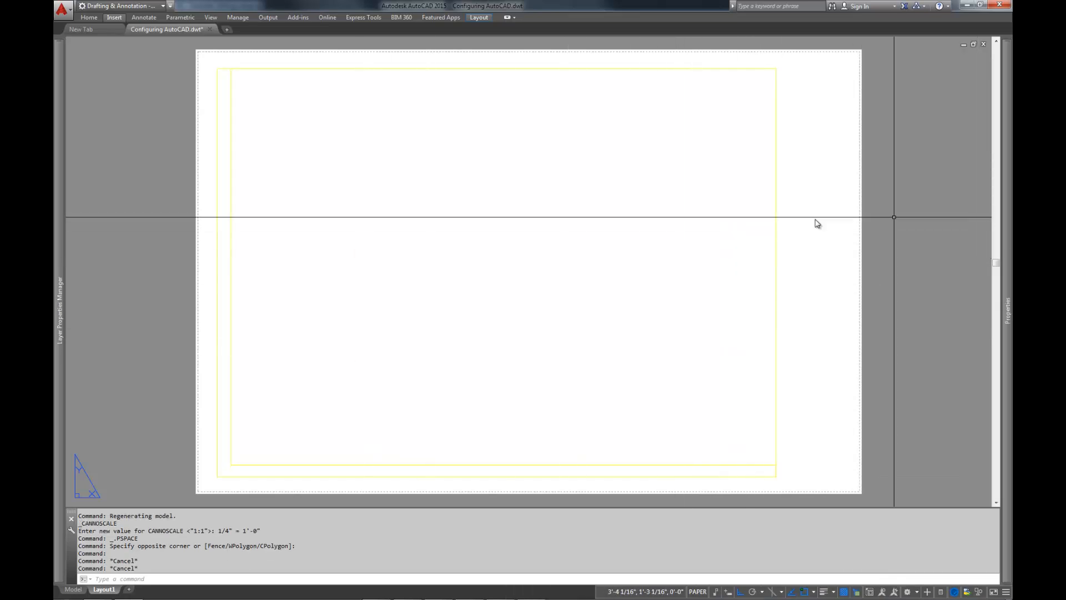
# Step: Change the color of the A-NPLT layer to index color 210
pyautogui.moveTo(57, 223)
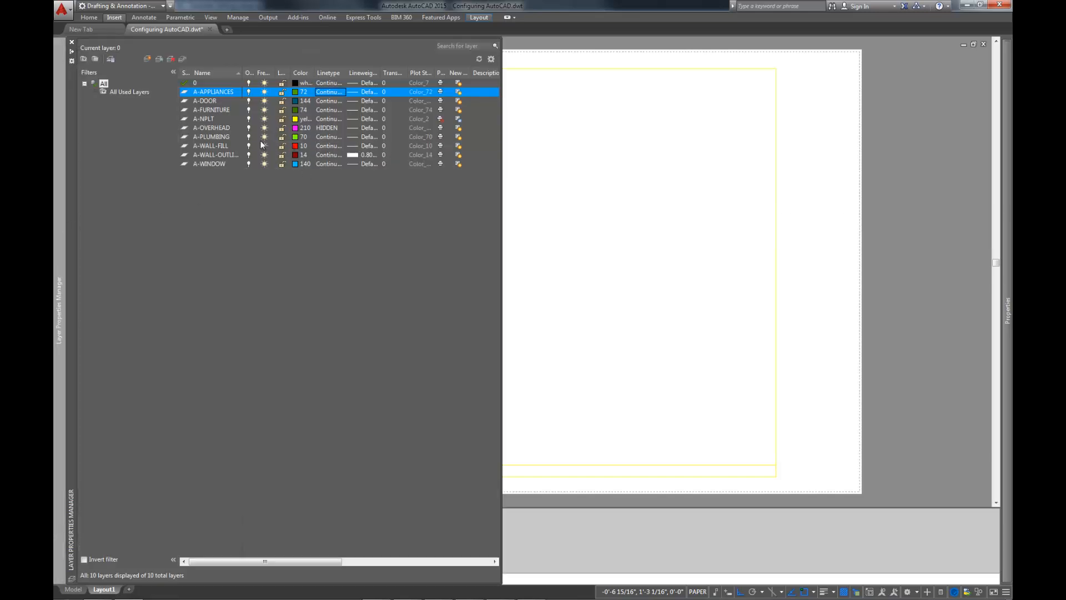
pyautogui.click(220, 128)
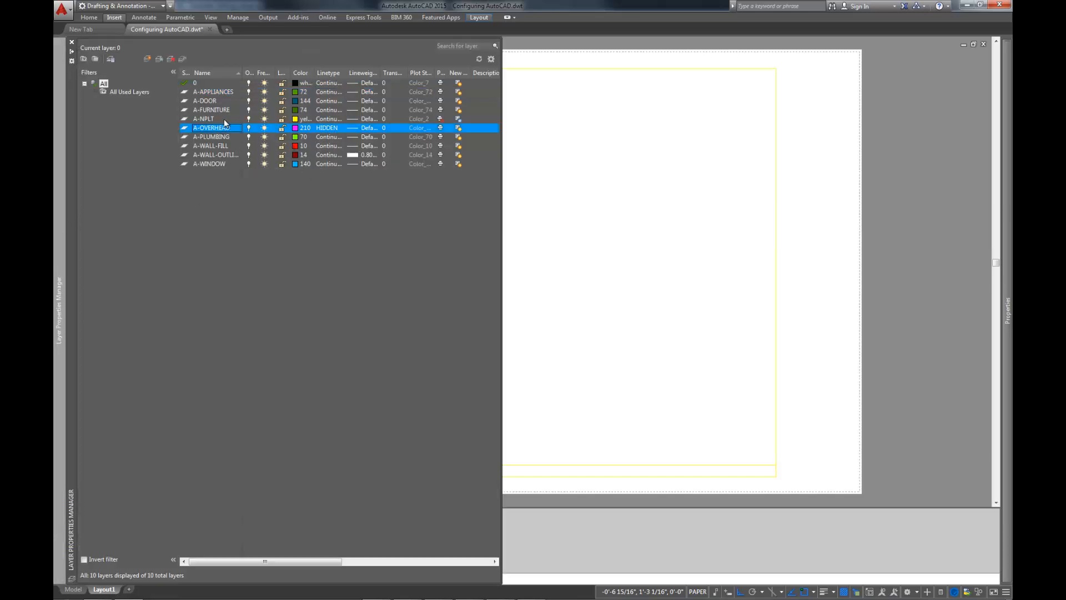
pyautogui.click(296, 119)
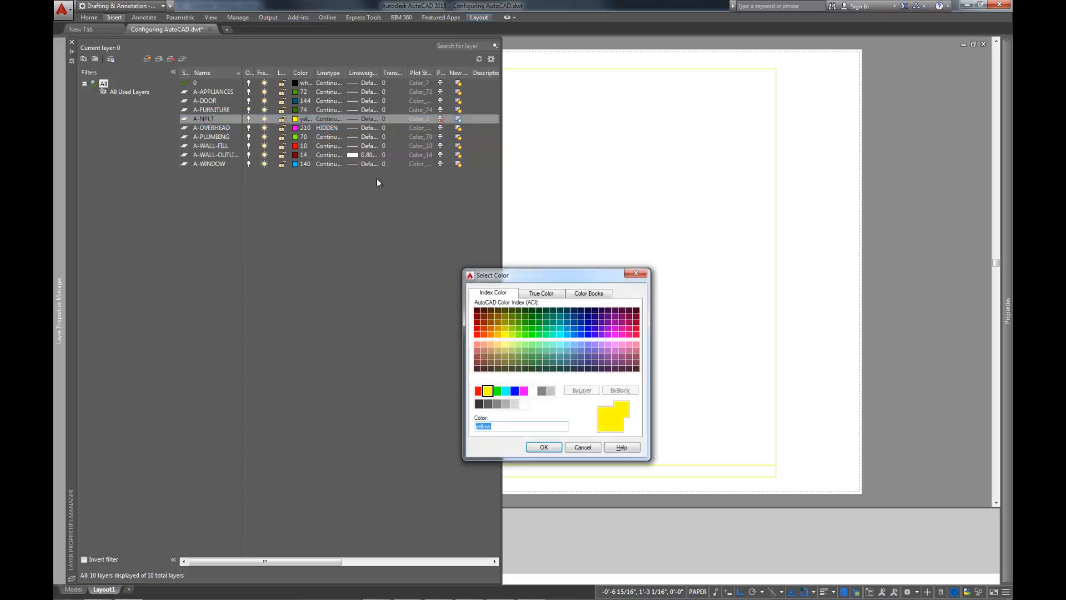
pyautogui.write('210')
pyautogui.press('Return')
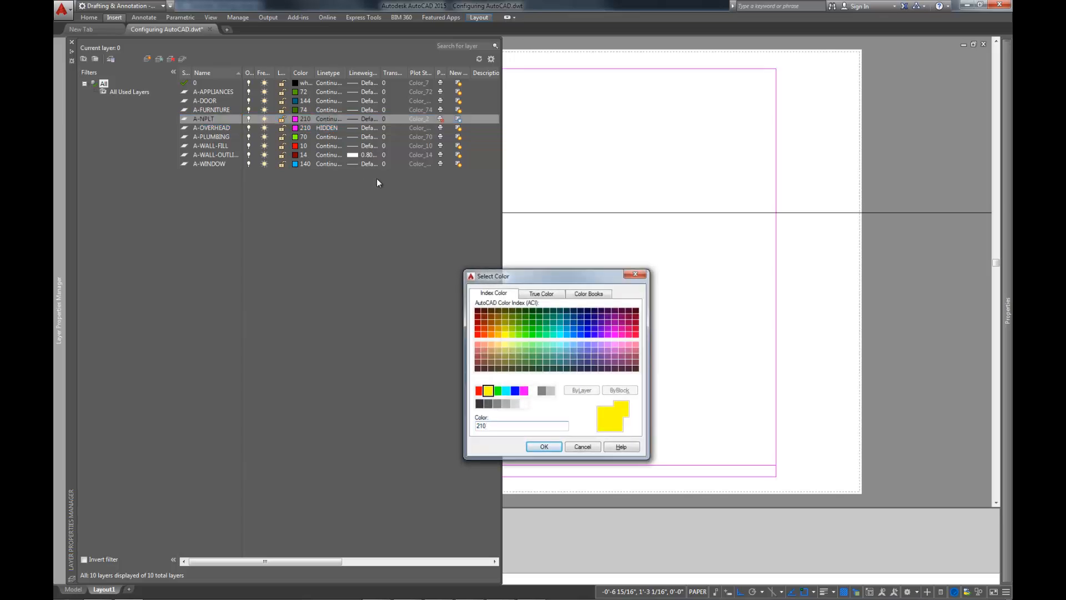
# Step: Change the color of the A-OVERHEAD layer to yellow
pyautogui.click(296, 128)
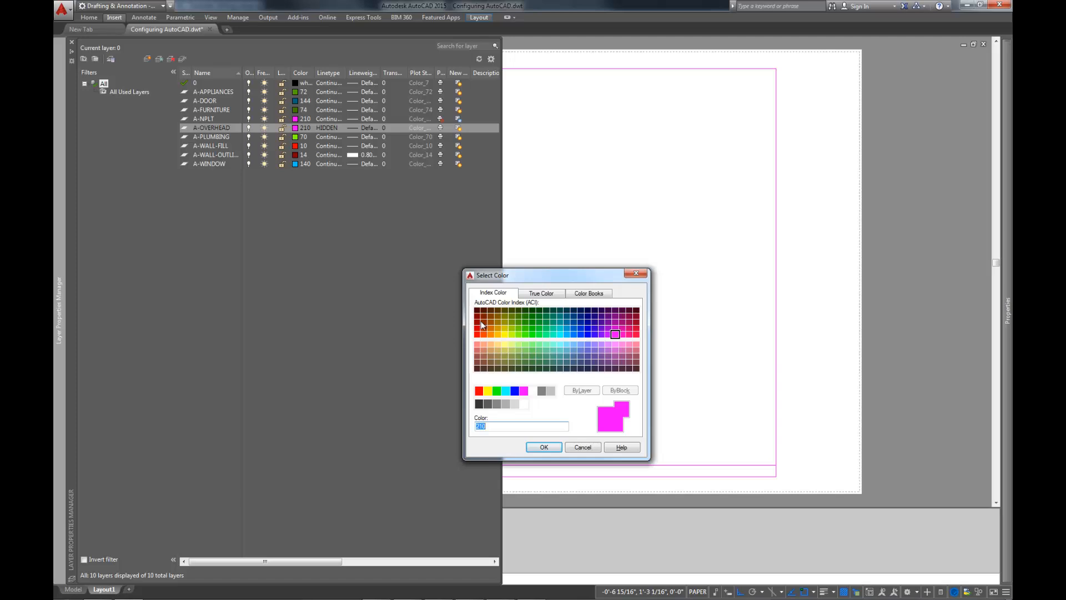
pyautogui.click(505, 344)
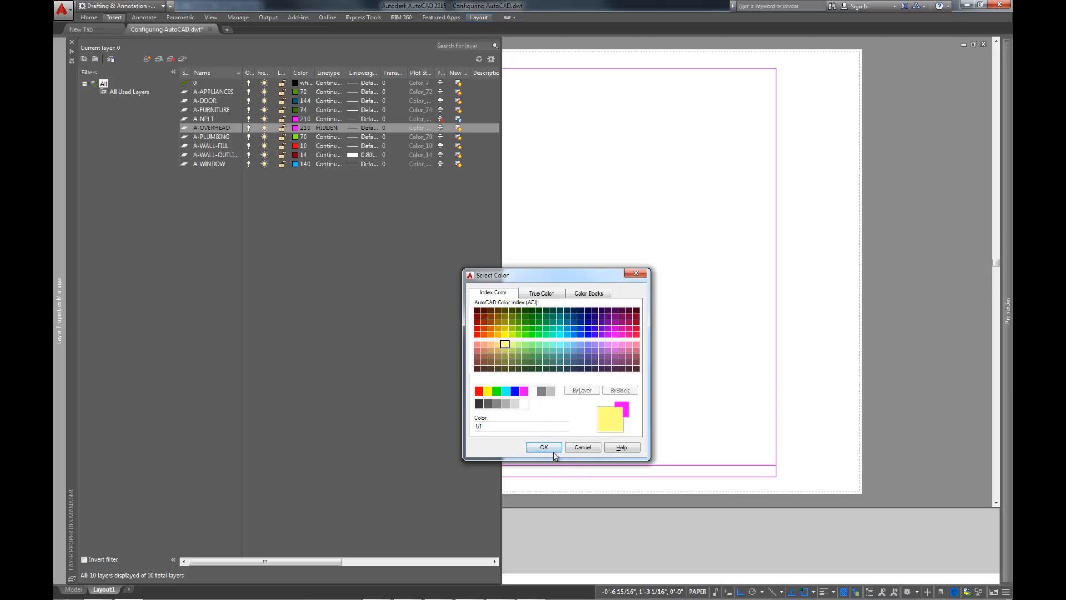
pyautogui.click(487, 390)
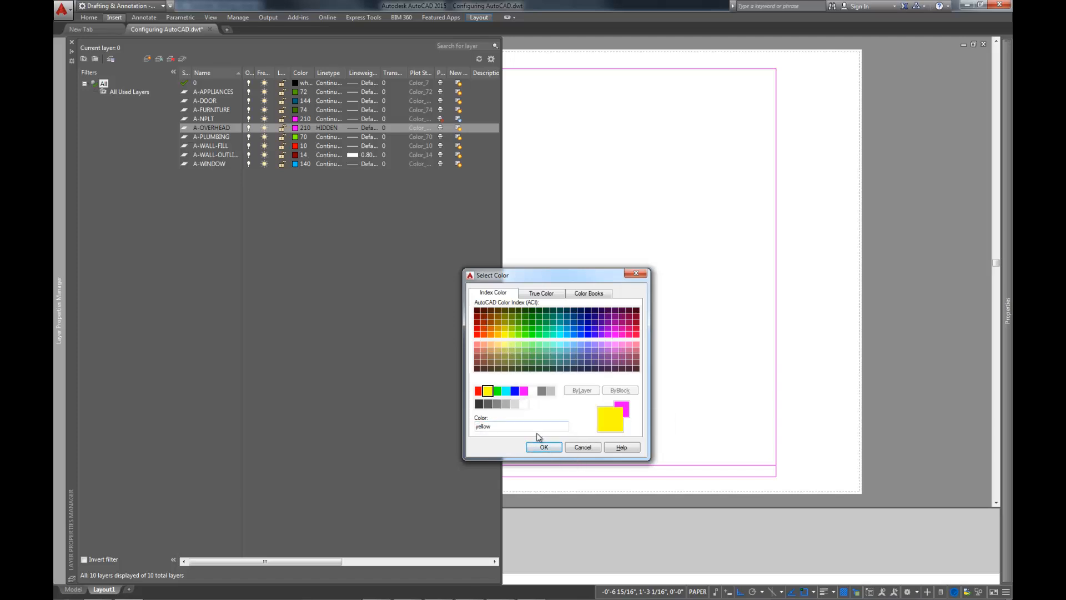
pyautogui.click(534, 446)
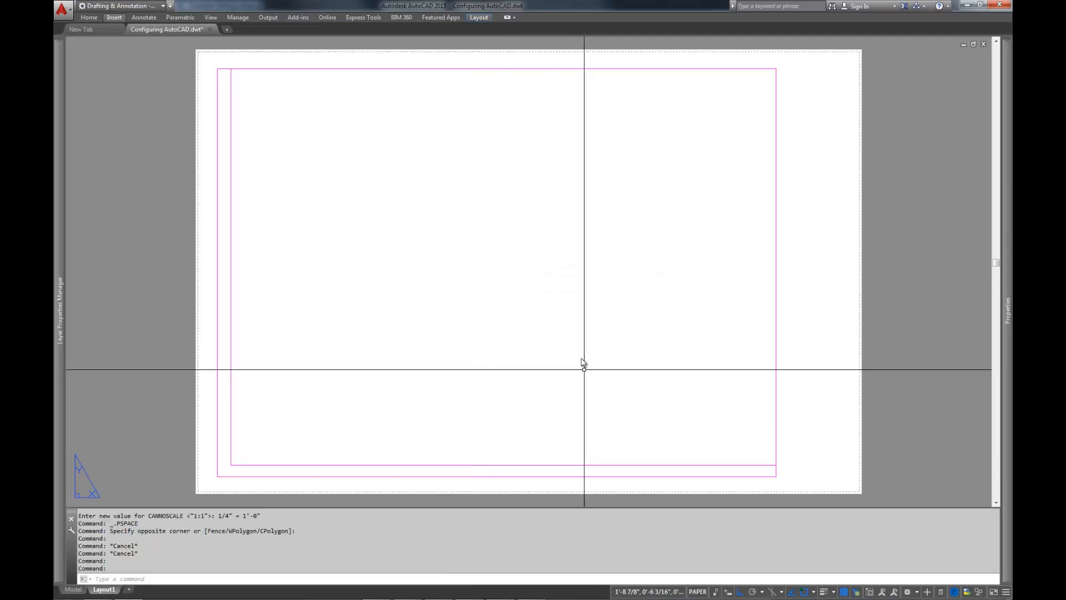
# Step: In model space, set the font of the Standard text style to Century Gothic
pyautogui.click(73, 589)
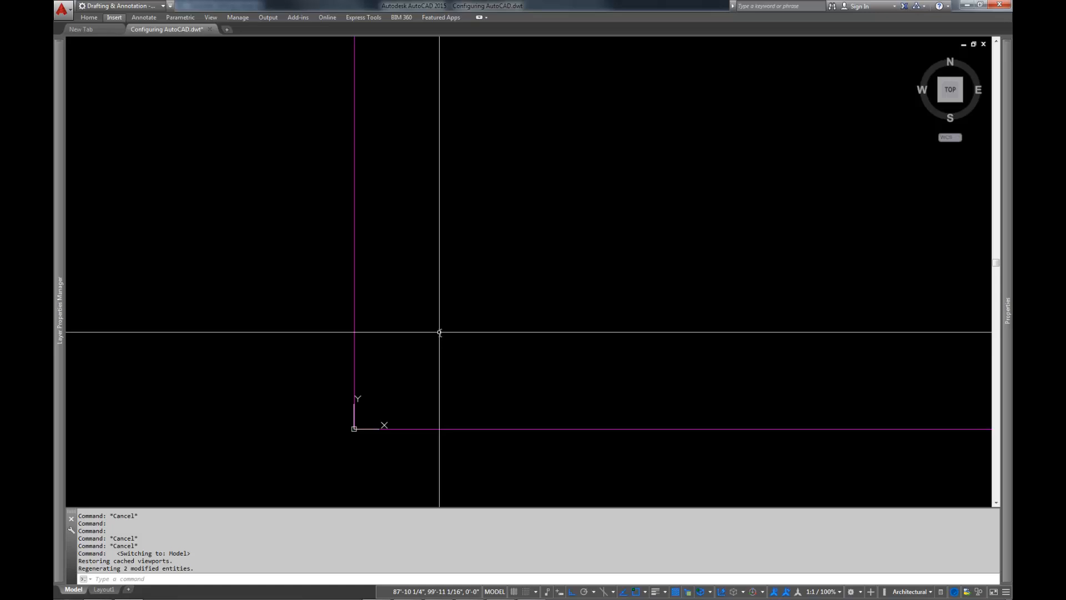
pyautogui.write('STYLE')
pyautogui.press('Return')
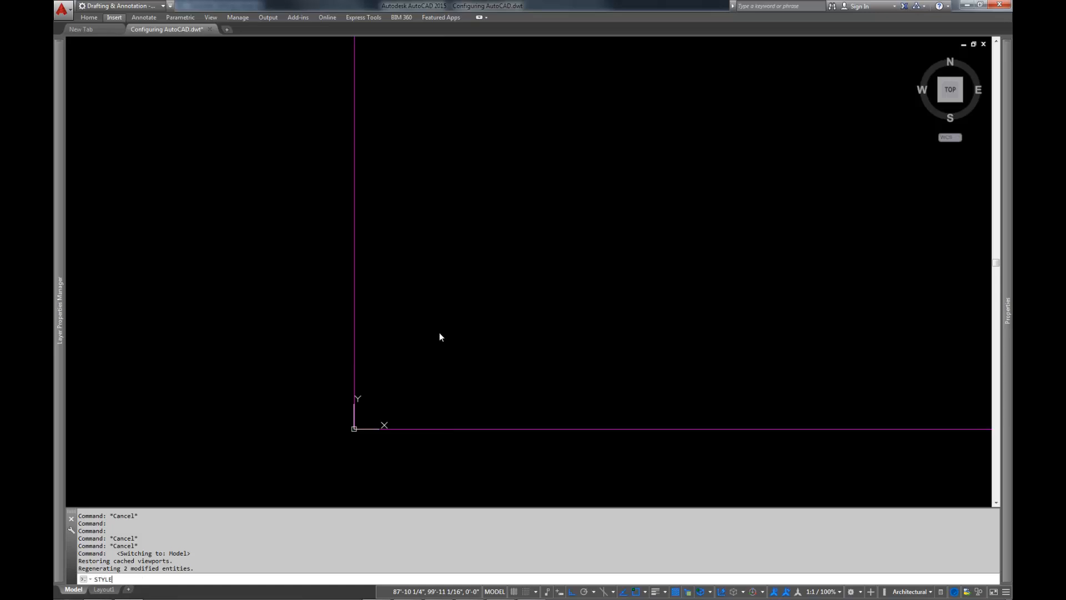
pyautogui.click(414, 267)
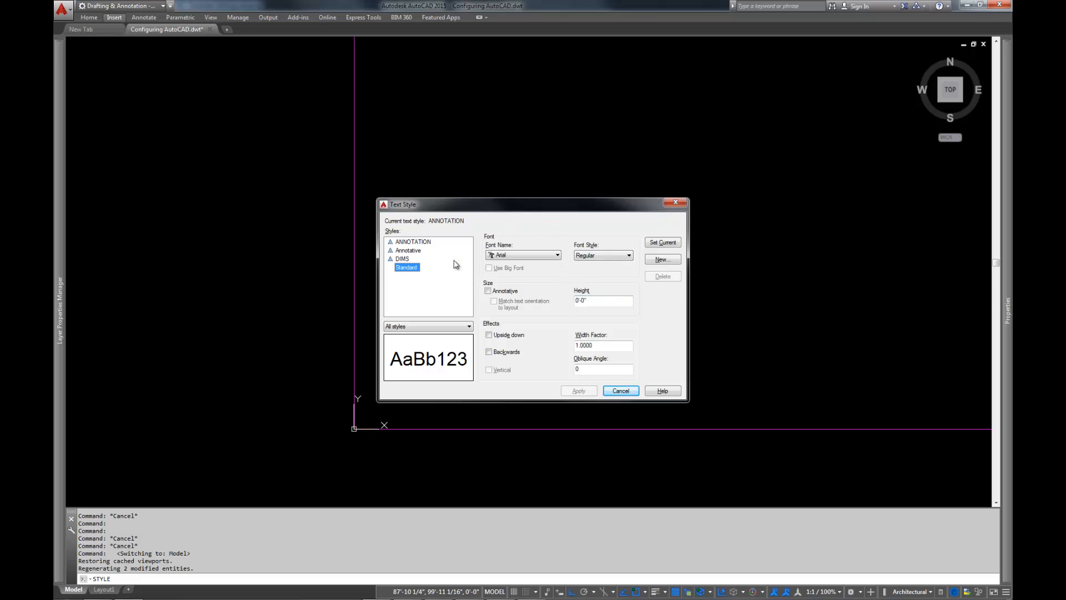
pyautogui.click(547, 255)
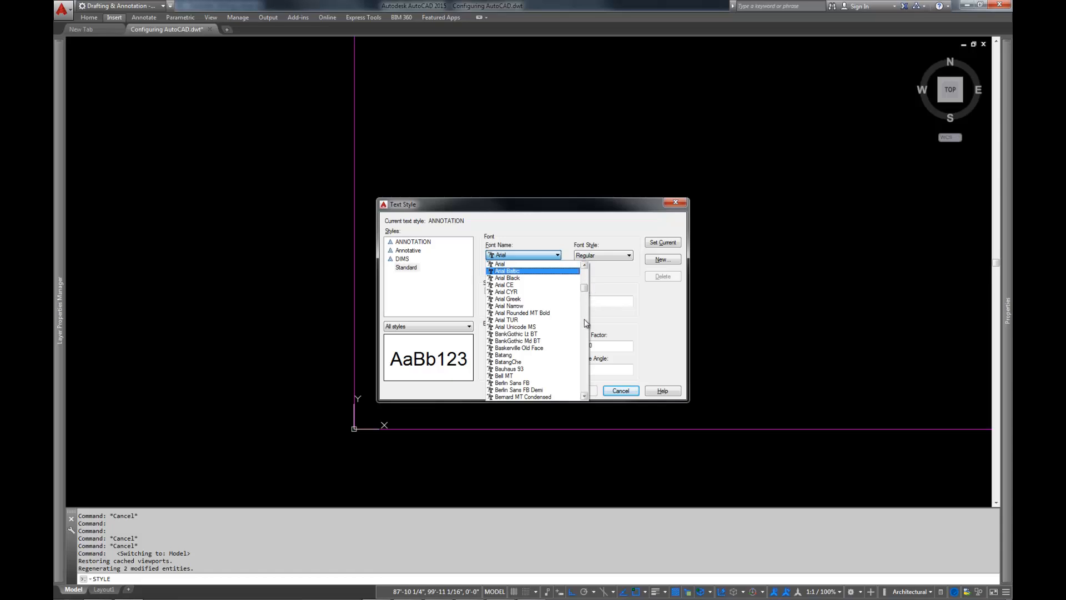
pyautogui.scroll(-2, 586, 322)
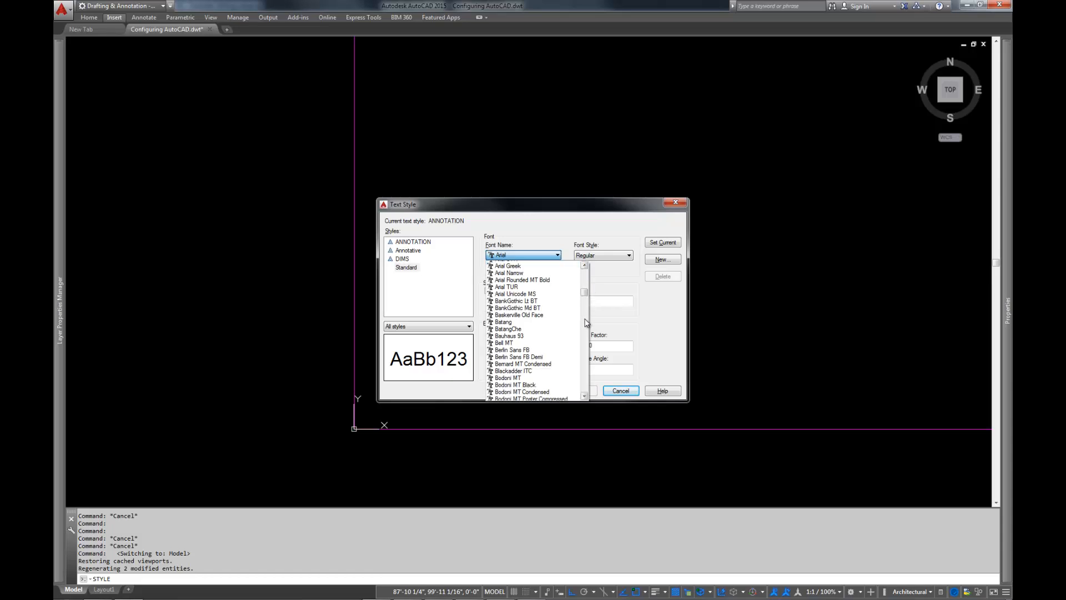
pyautogui.write('ce')
pyautogui.press('Down')
pyautogui.press('Down')
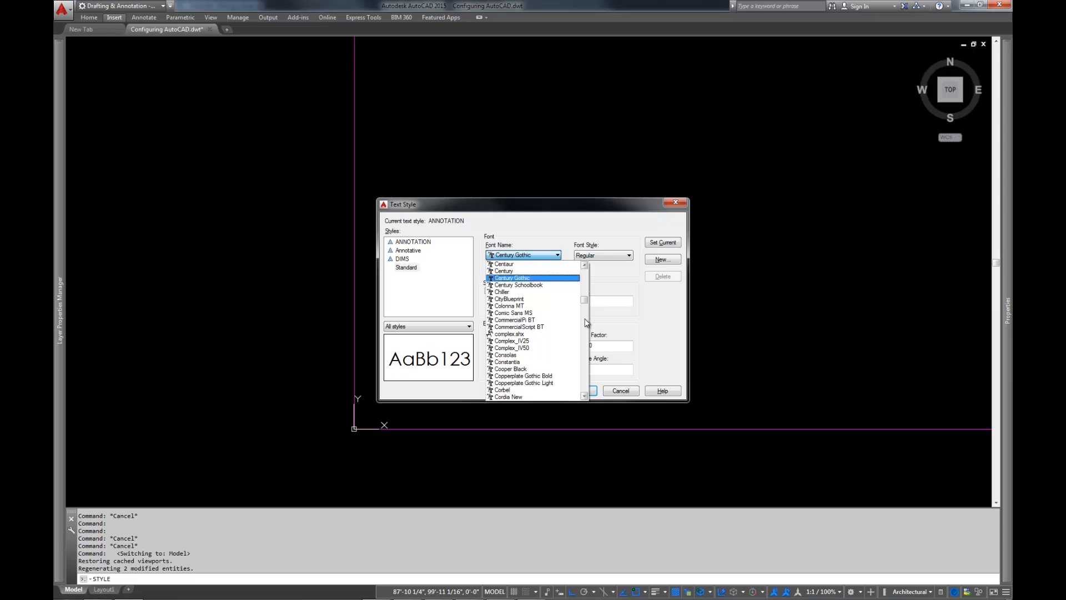
pyautogui.press('Return')
# Step: Set the Standard text style's width factor to .85, apply the changes and close the text style settings
pyautogui.moveTo(605, 346); pyautogui.dragTo(565, 359)
pyautogui.write('.85')
pyautogui.press('Tab')
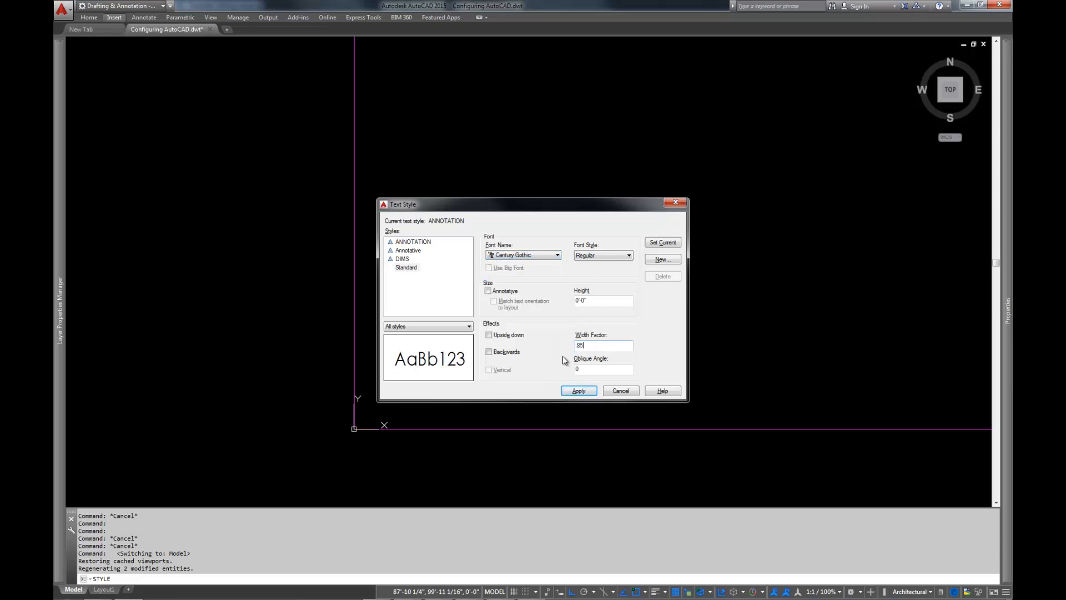
pyautogui.press('Return')
pyautogui.click(619, 390)
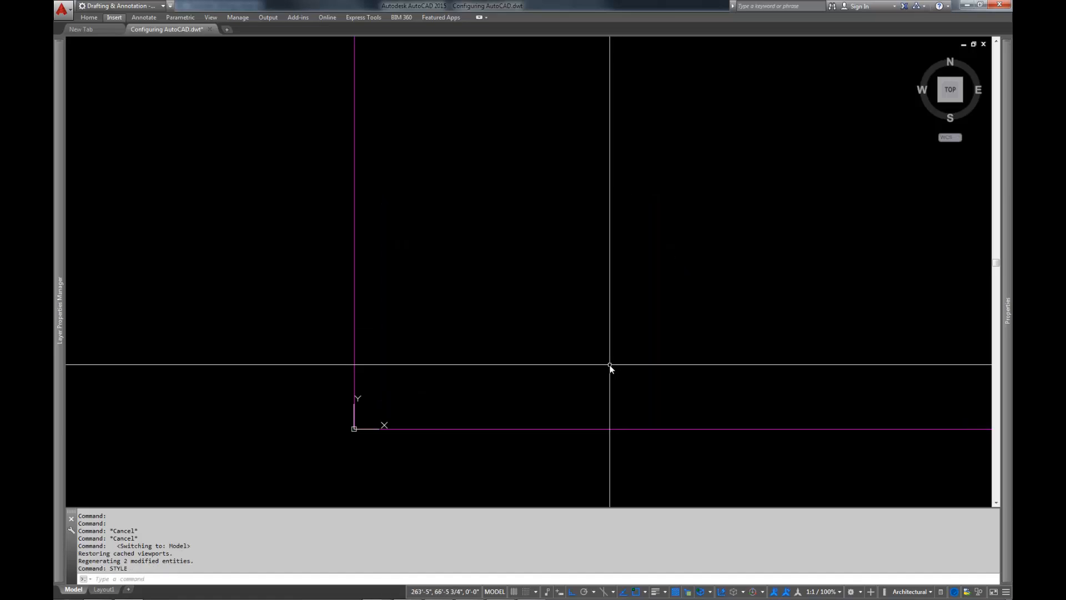